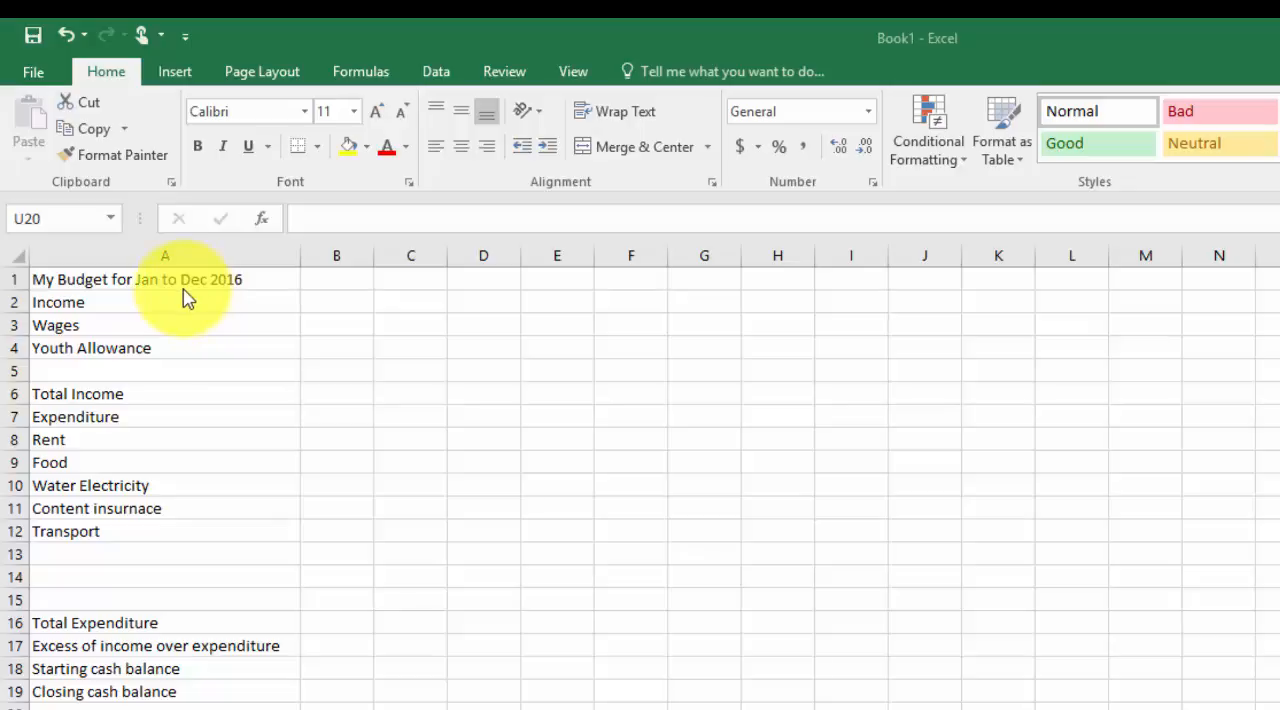
Make the budget title in A1 bold and increase its font size to 12
left_click(130, 279)
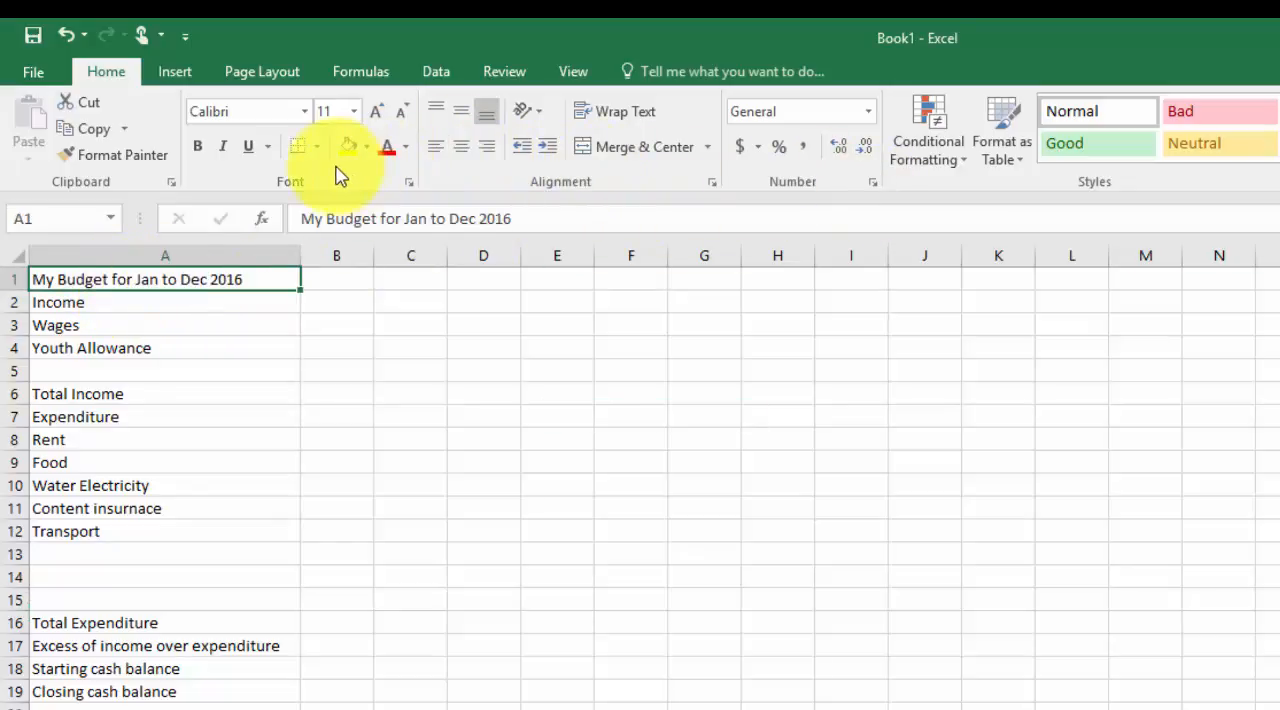
left_click(200, 145)
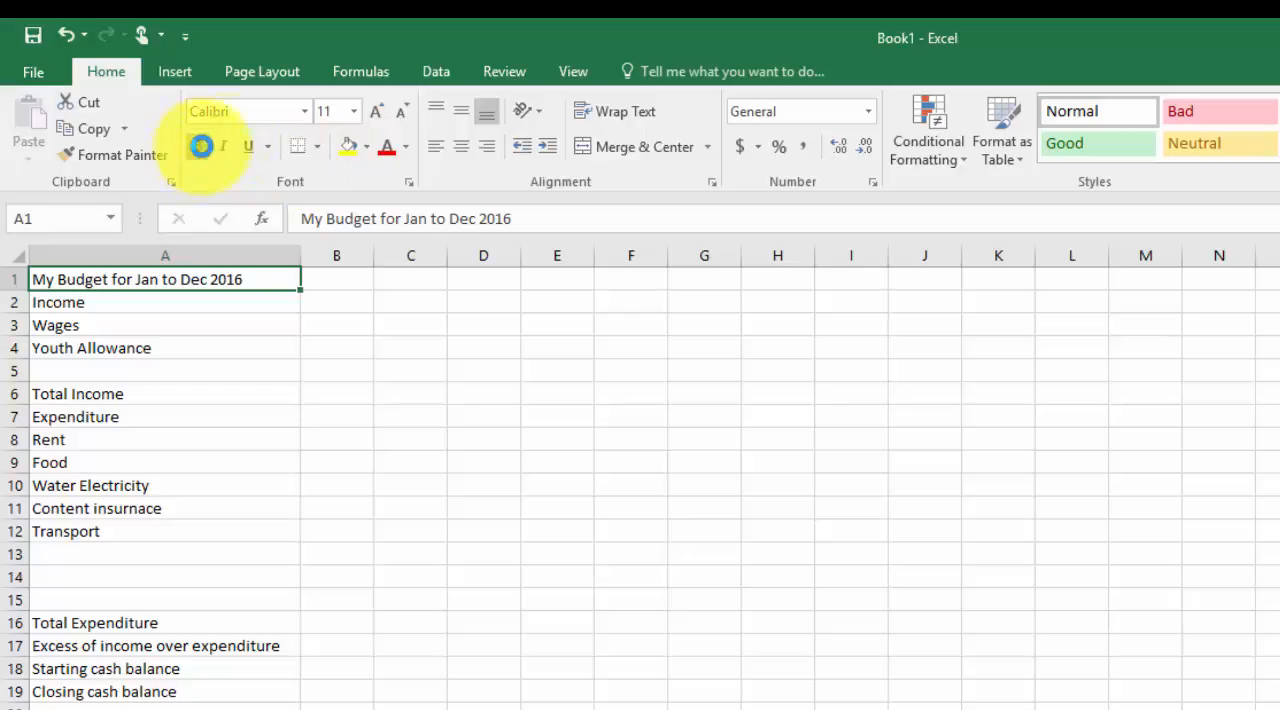
left_click(383, 112)
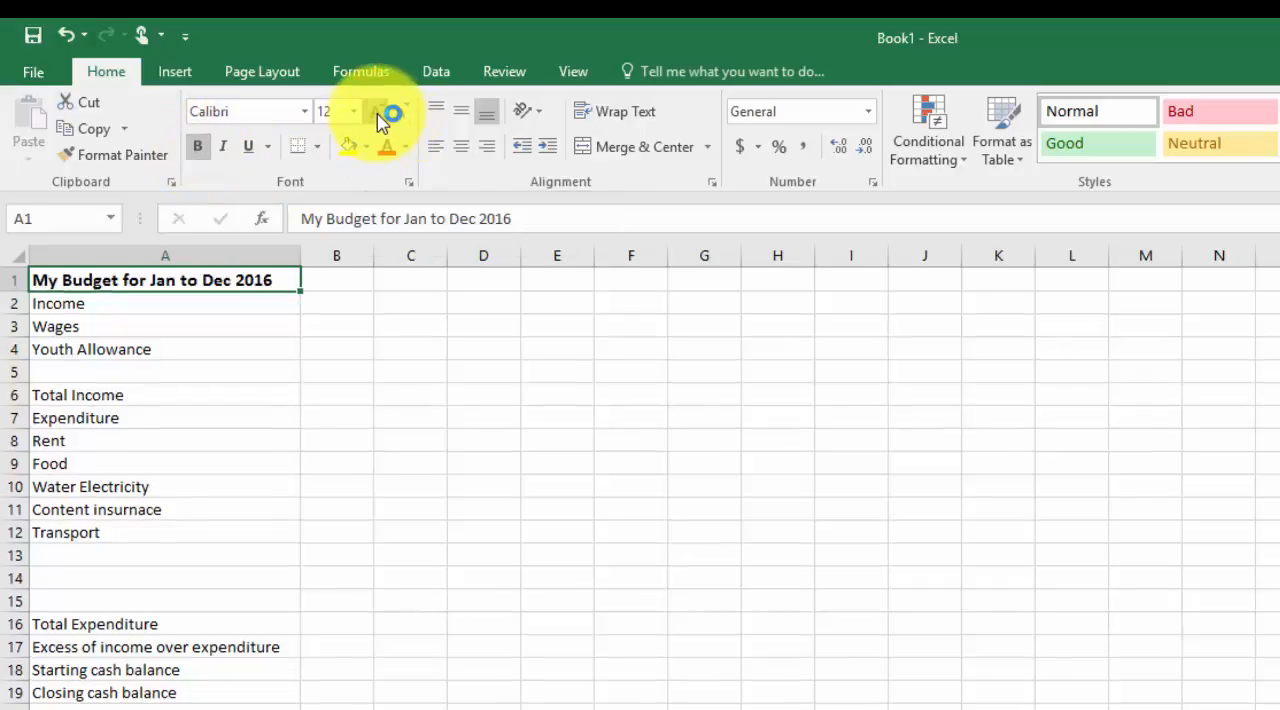
Bold the Income, Total Income and Expenditure headings and the four summary labels from Total Expenditure to Closing cash balance
left_click(66, 303)
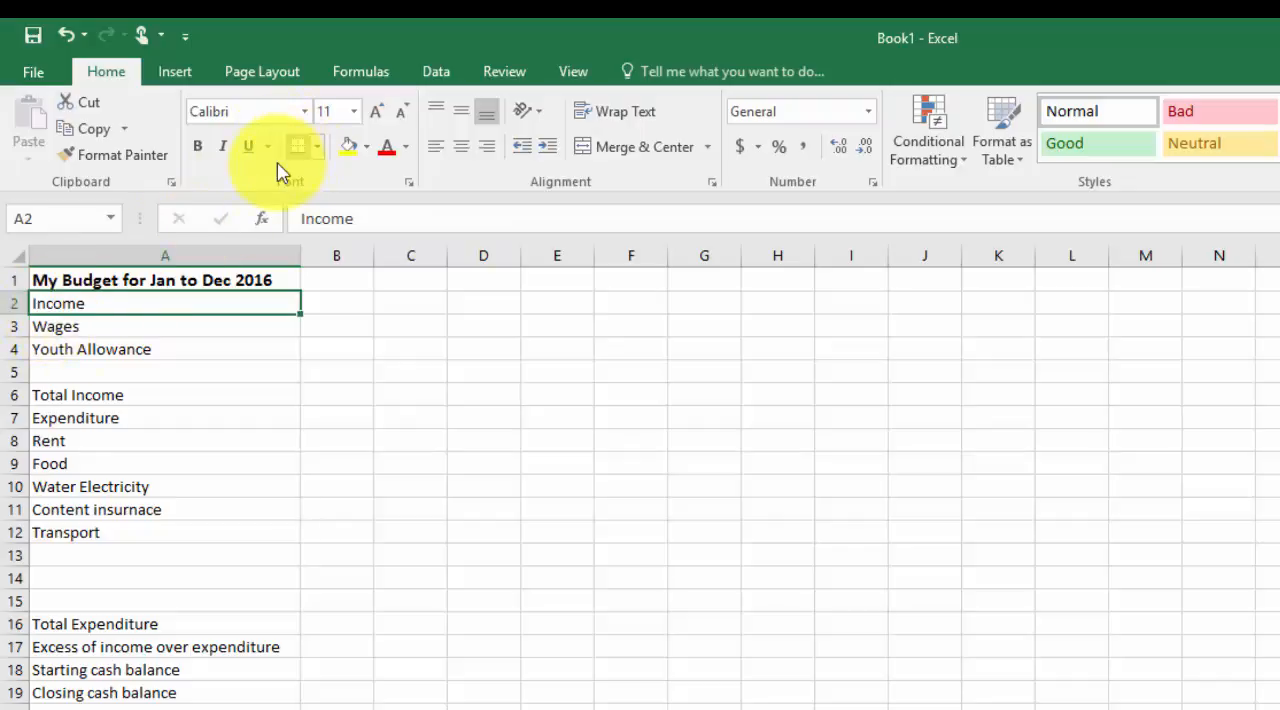
left_click(198, 150)
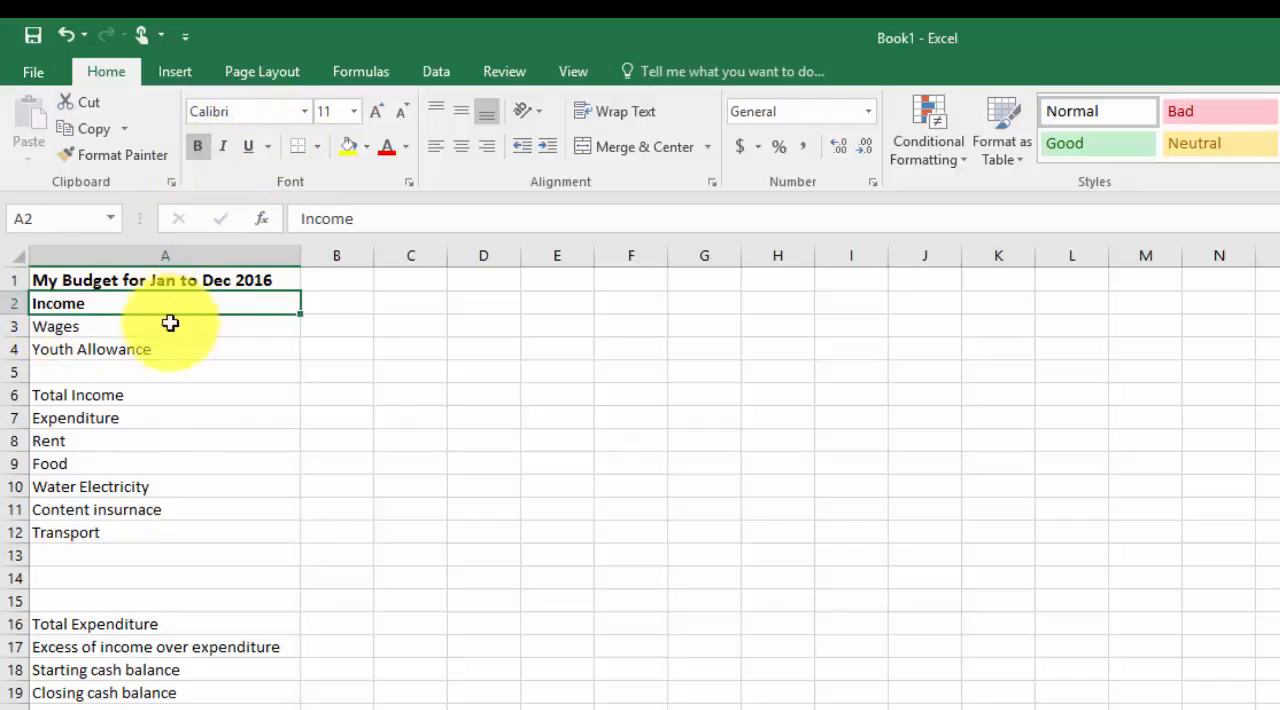
left_click(86, 397)
left_click(199, 150)
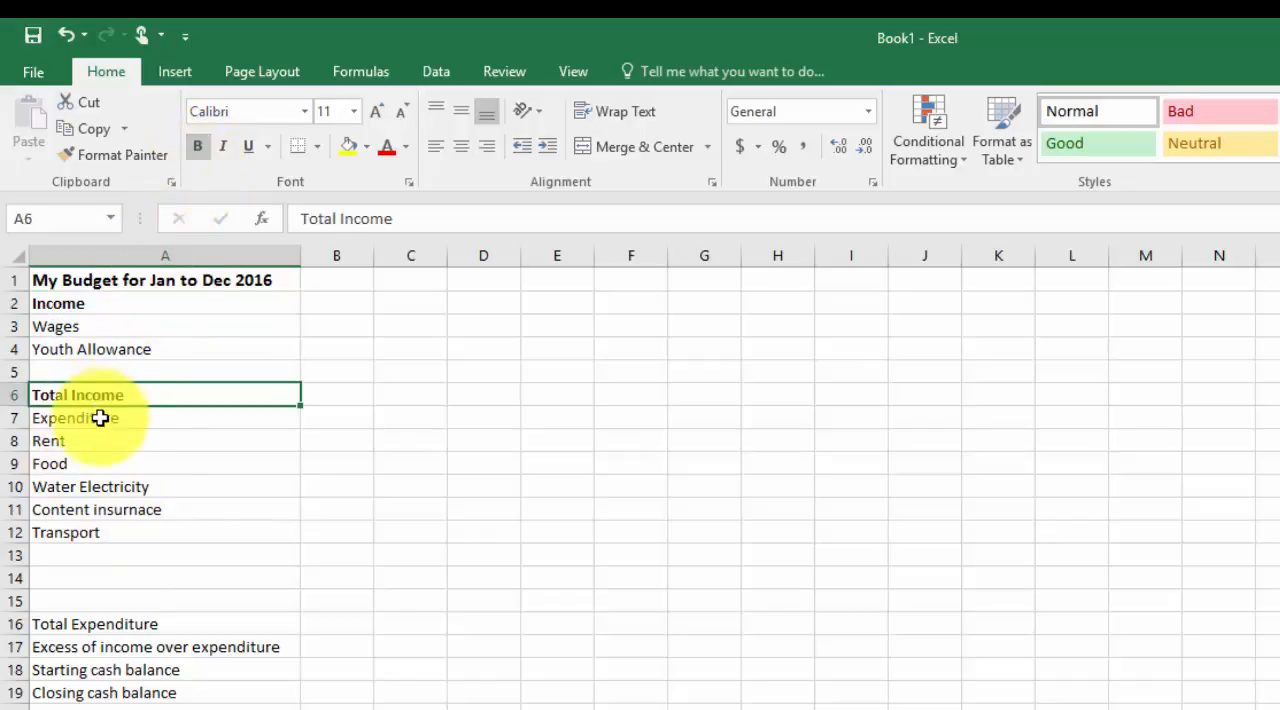
left_click(100, 416)
left_click(204, 148)
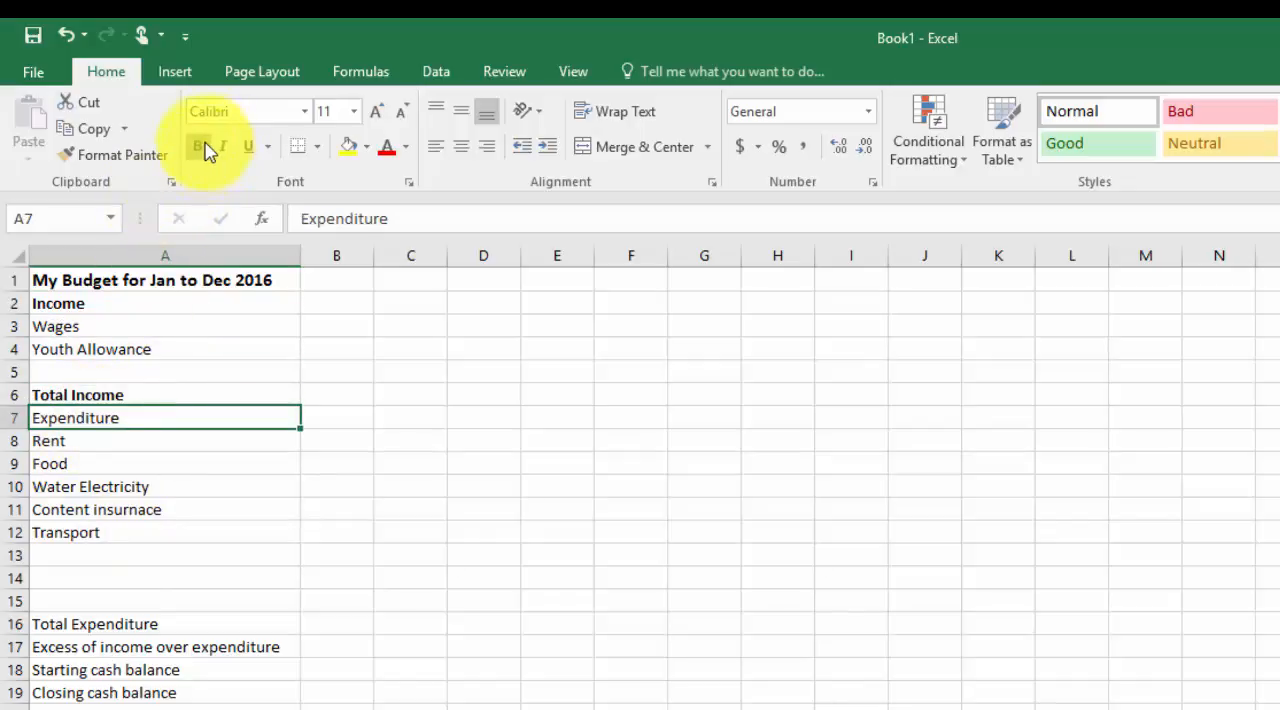
left_click_drag(124, 624, 124, 693)
left_click(201, 152)
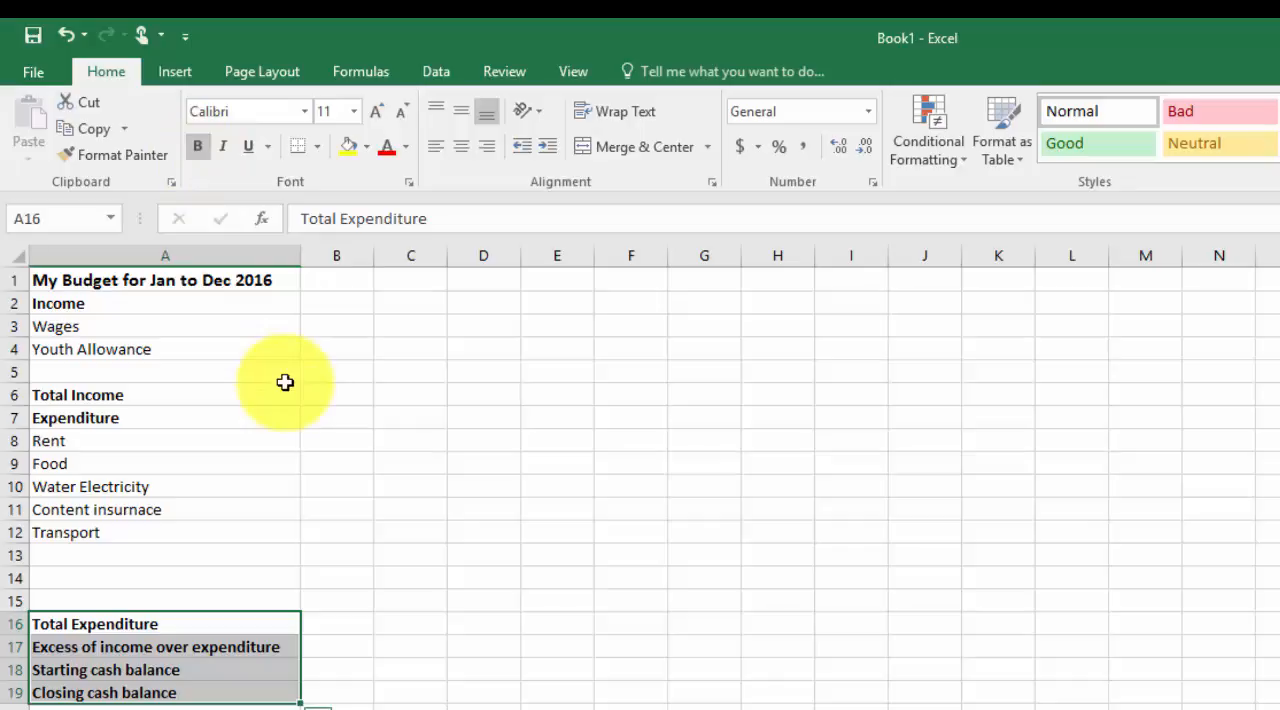
Enter 1000 in B3 as the first month's wages
left_click(335, 325)
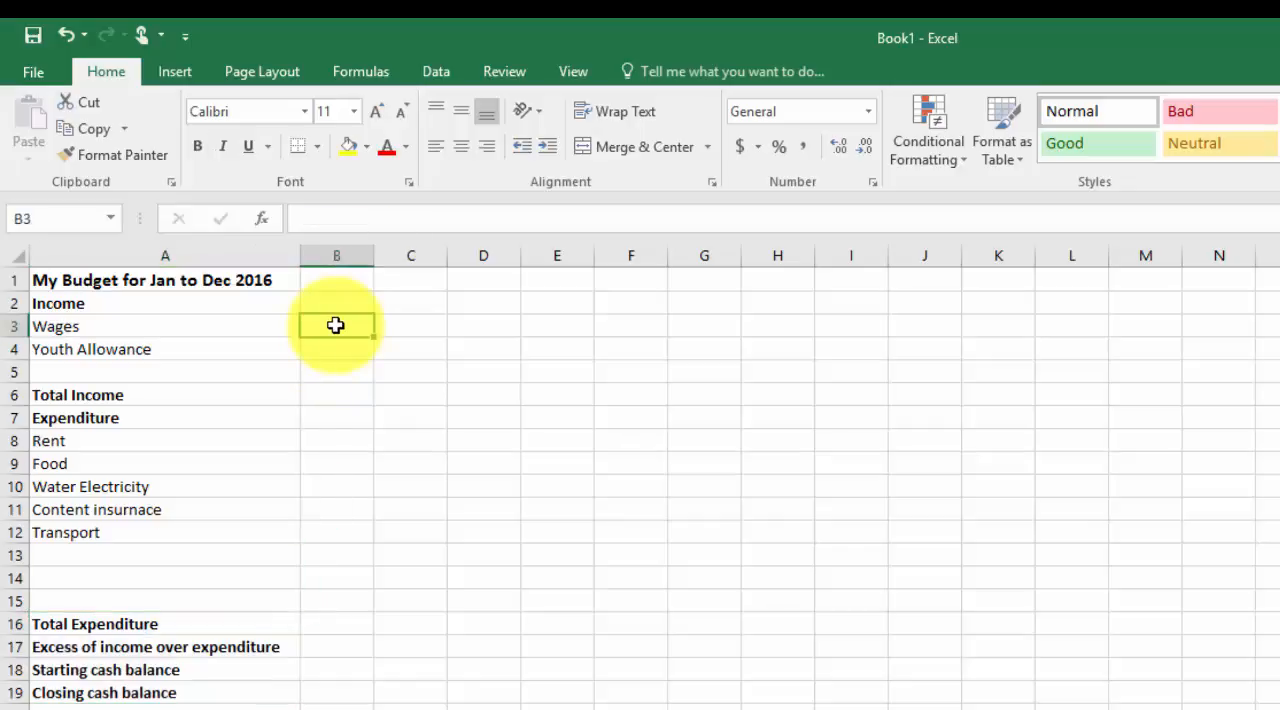
type("1000")
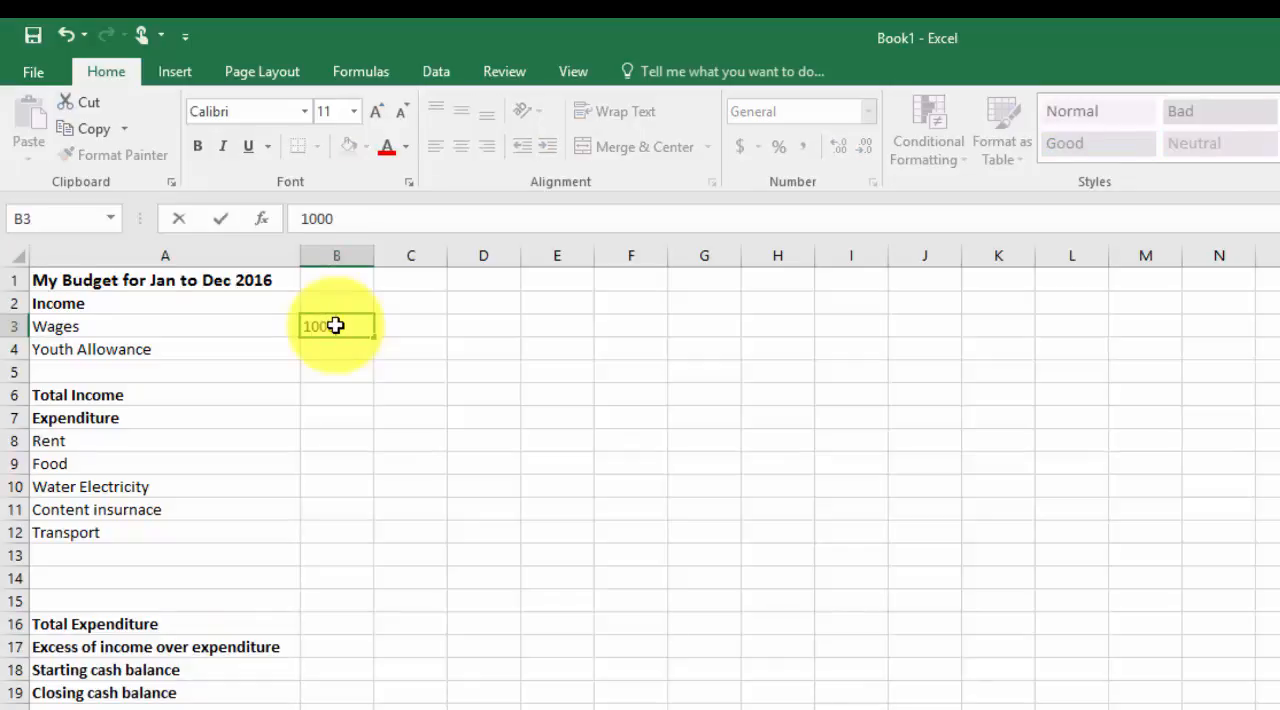
key("Tab")
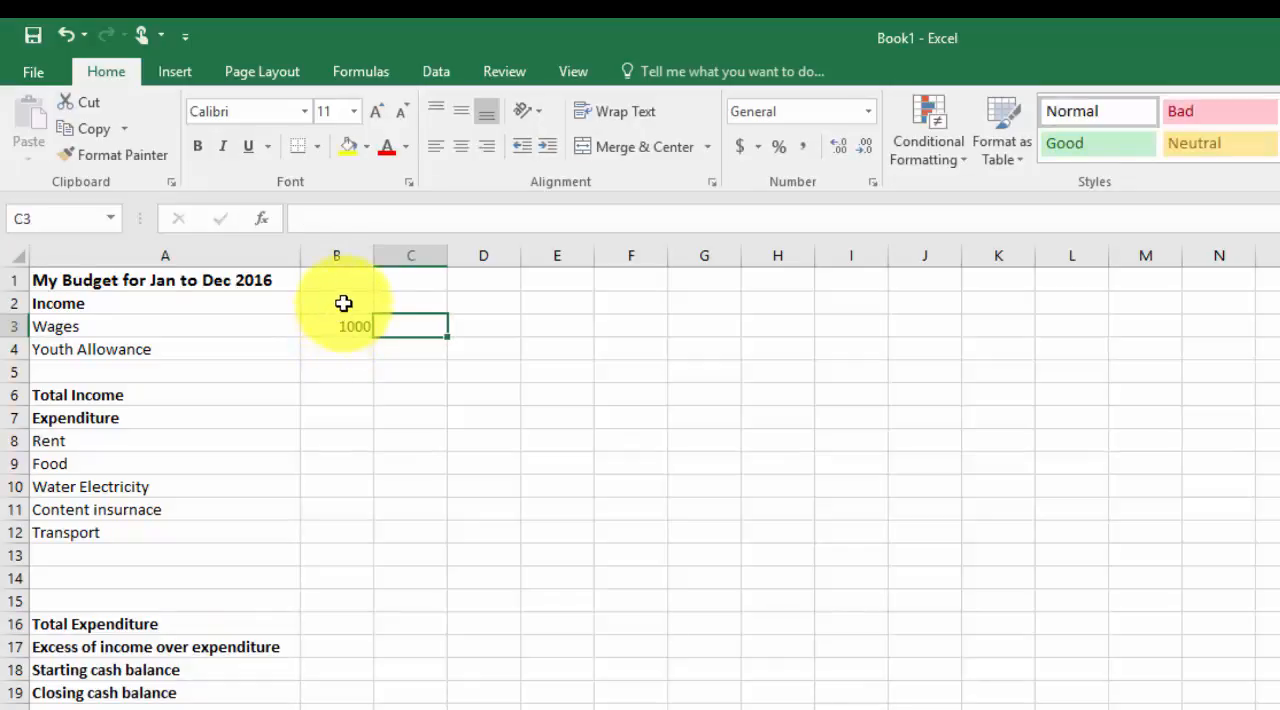
Enter Jan in B2 and fill the month headings across row 2 through Dec in M2
left_click(343, 303)
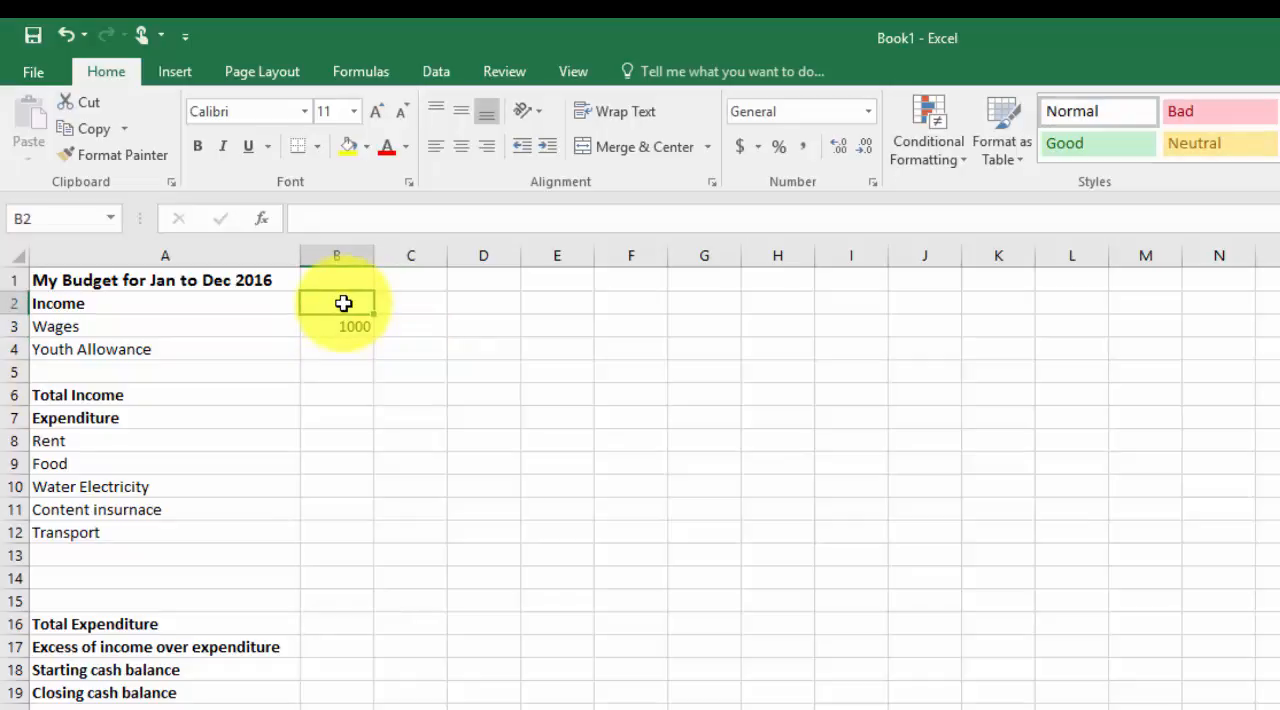
type("Jan")
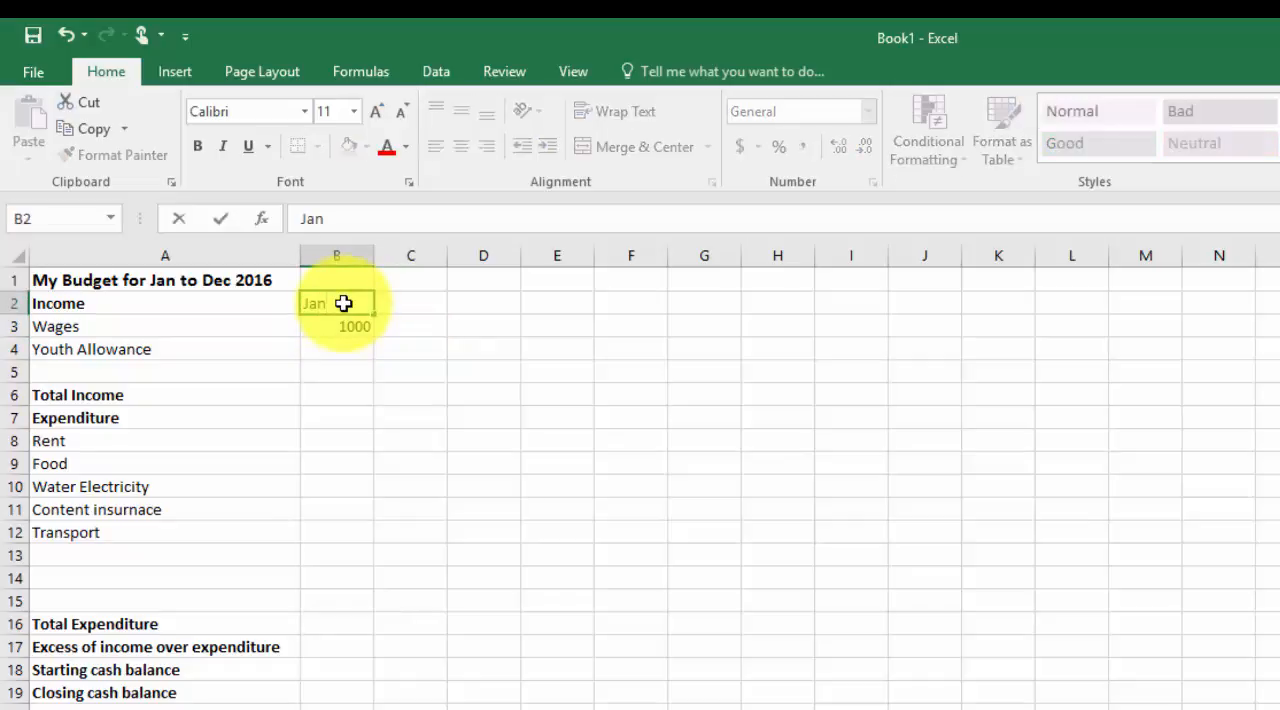
key("Return")
left_click(343, 303)
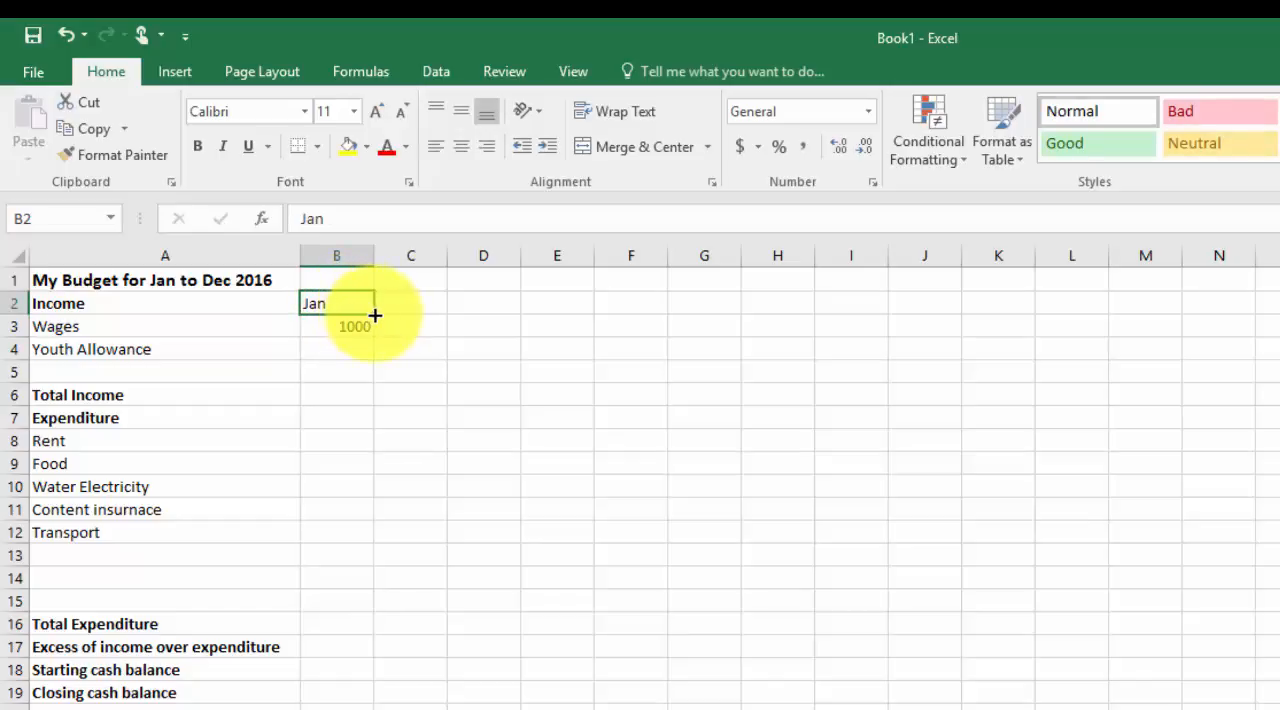
left_click_drag(376, 315, 1160, 314)
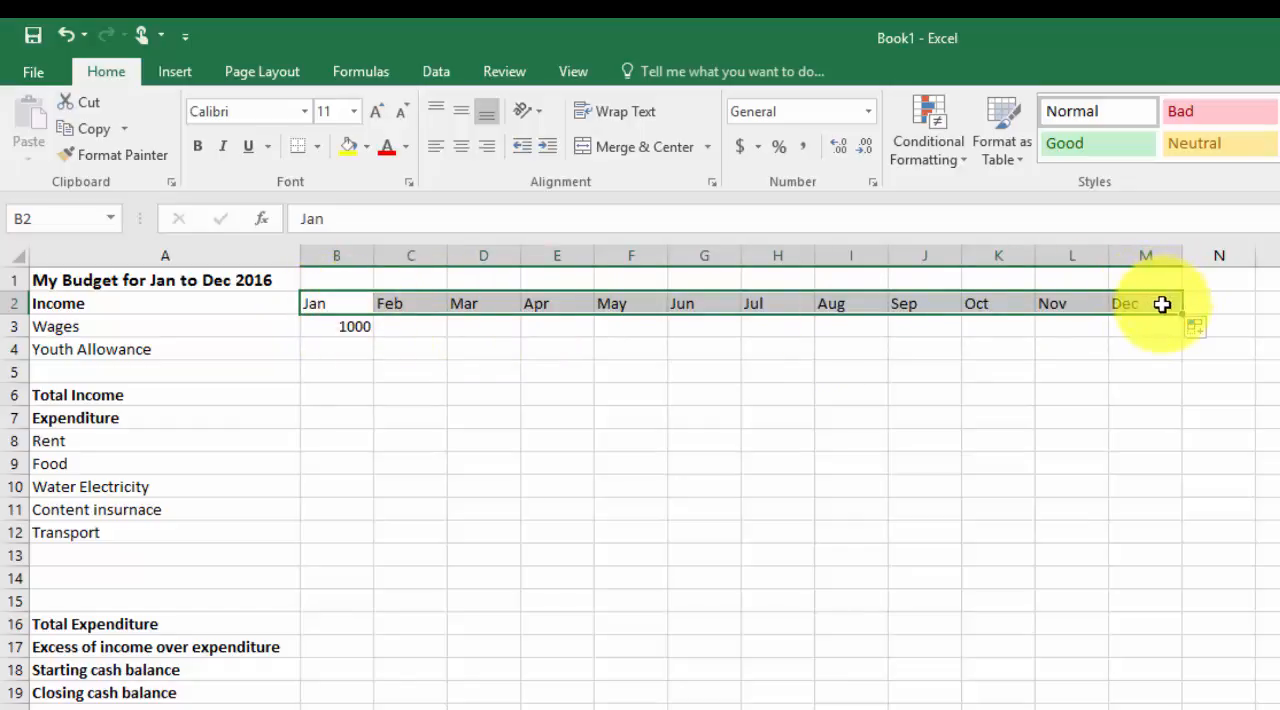
Fill the January wages across to December, and enter a Youth Allowance of 480 for every month from Jan to Dec
left_click(346, 324)
left_click_drag(373, 334, 1145, 329)
left_click(356, 351)
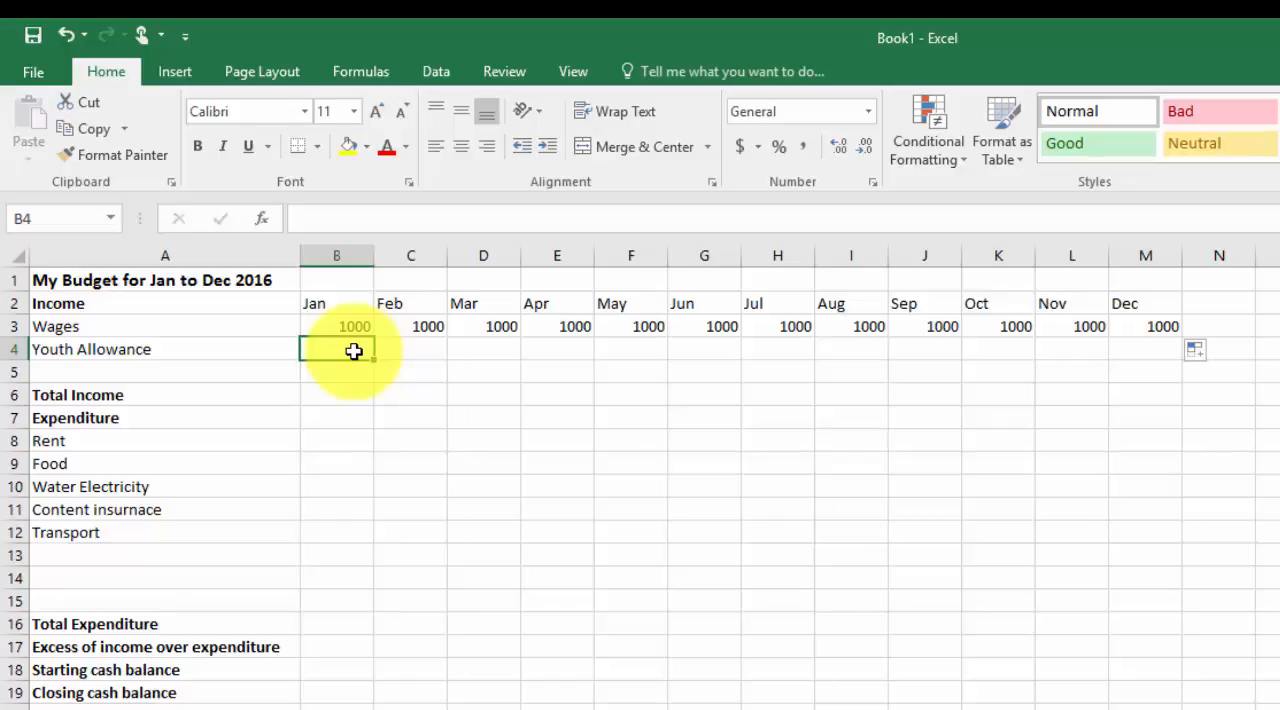
type("480")
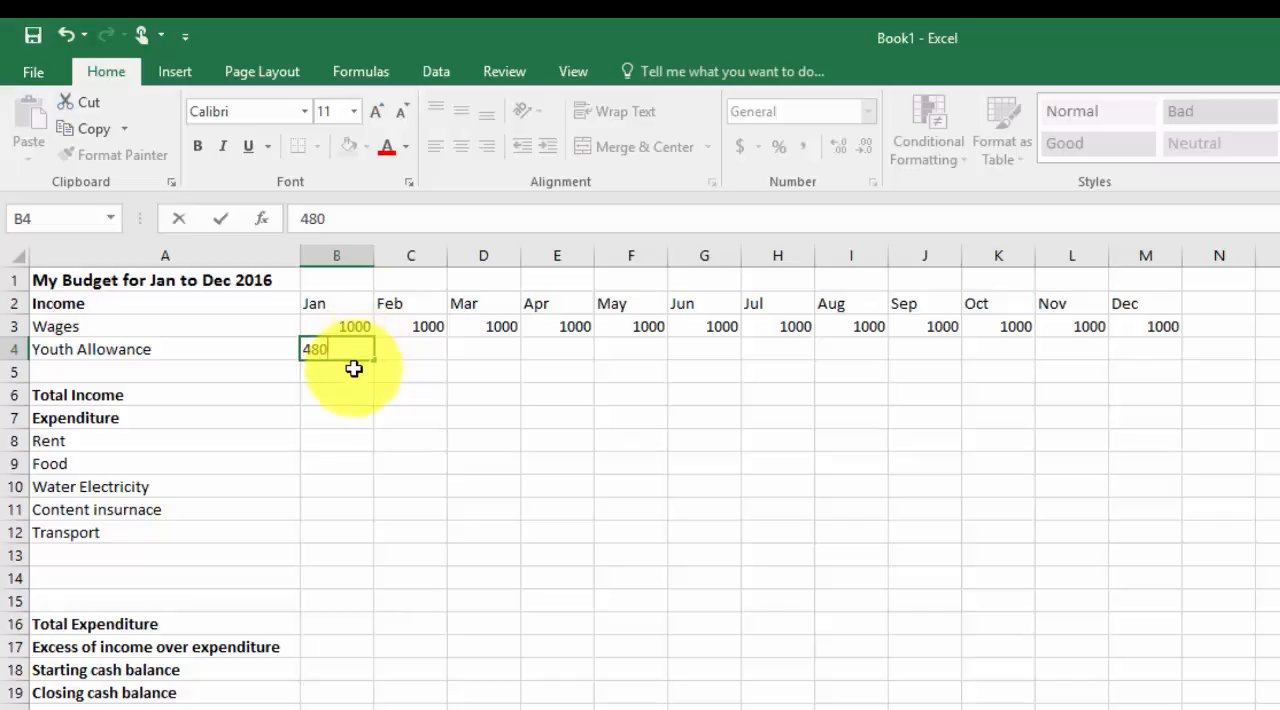
key("Return")
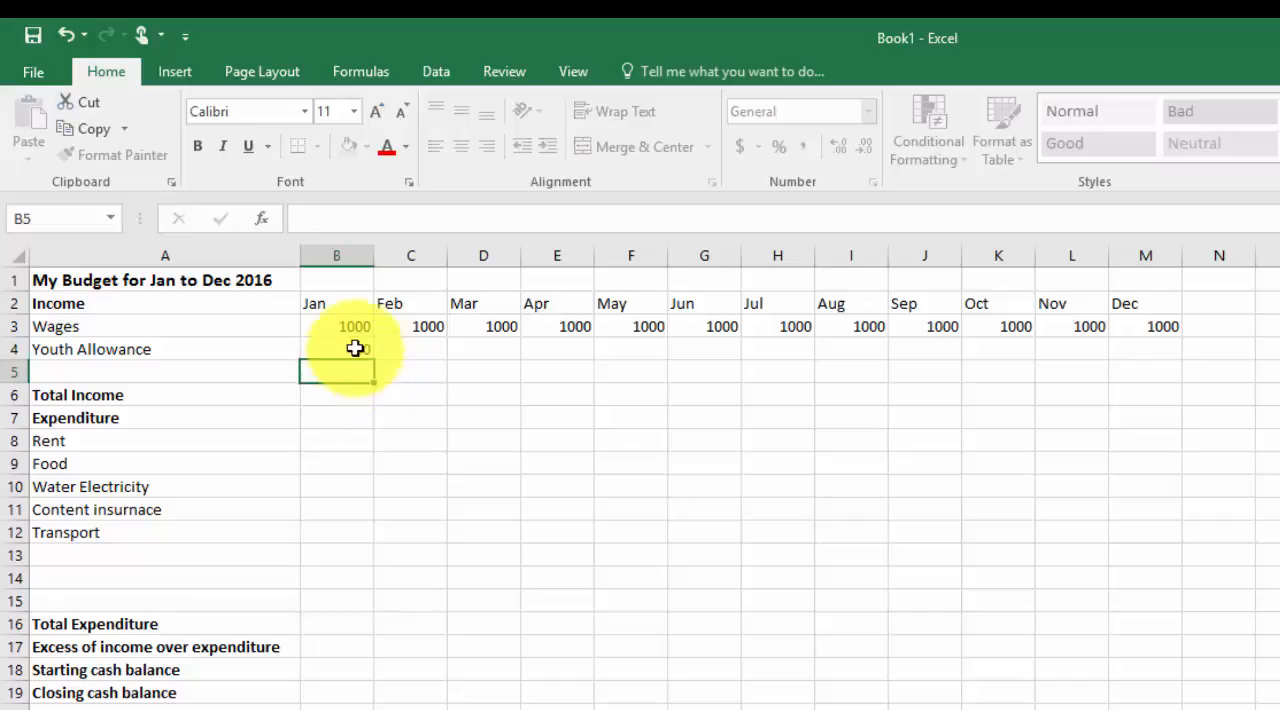
left_click(356, 349)
left_click_drag(372, 359, 1196, 362)
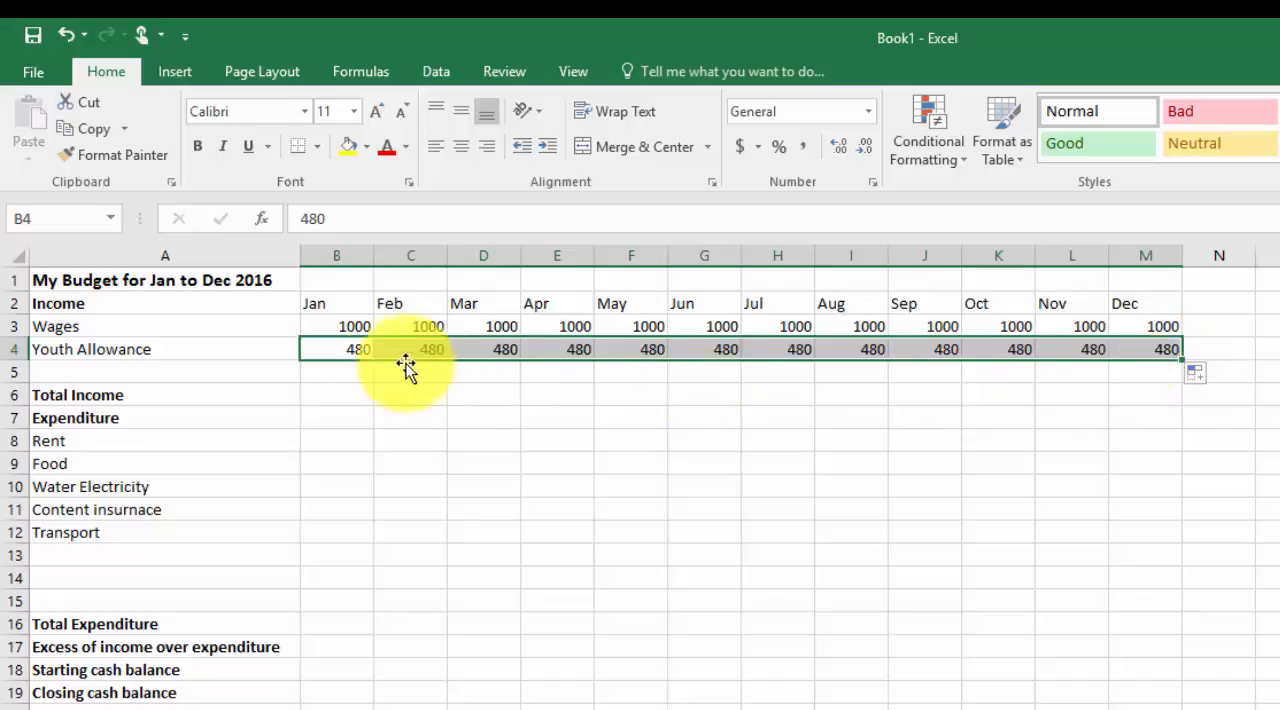
Label A5 as Other and enter 100 in that row for each month from January to April
left_click(144, 372)
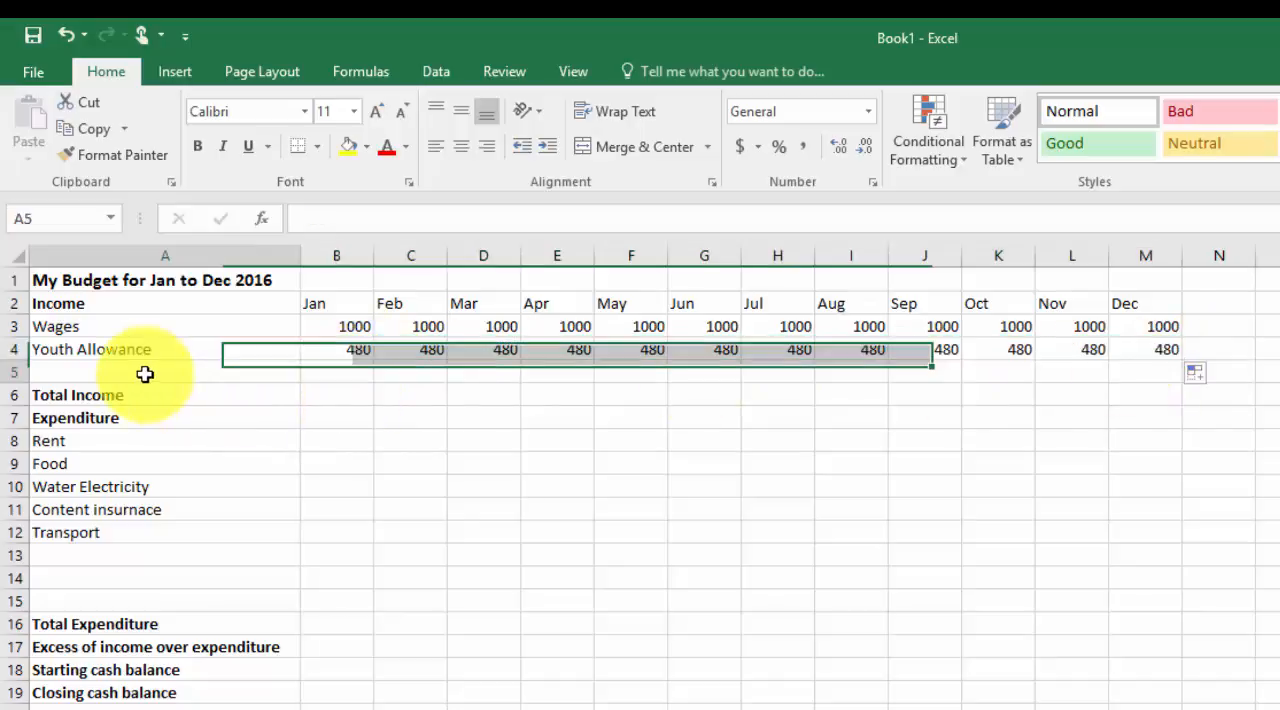
type("Other")
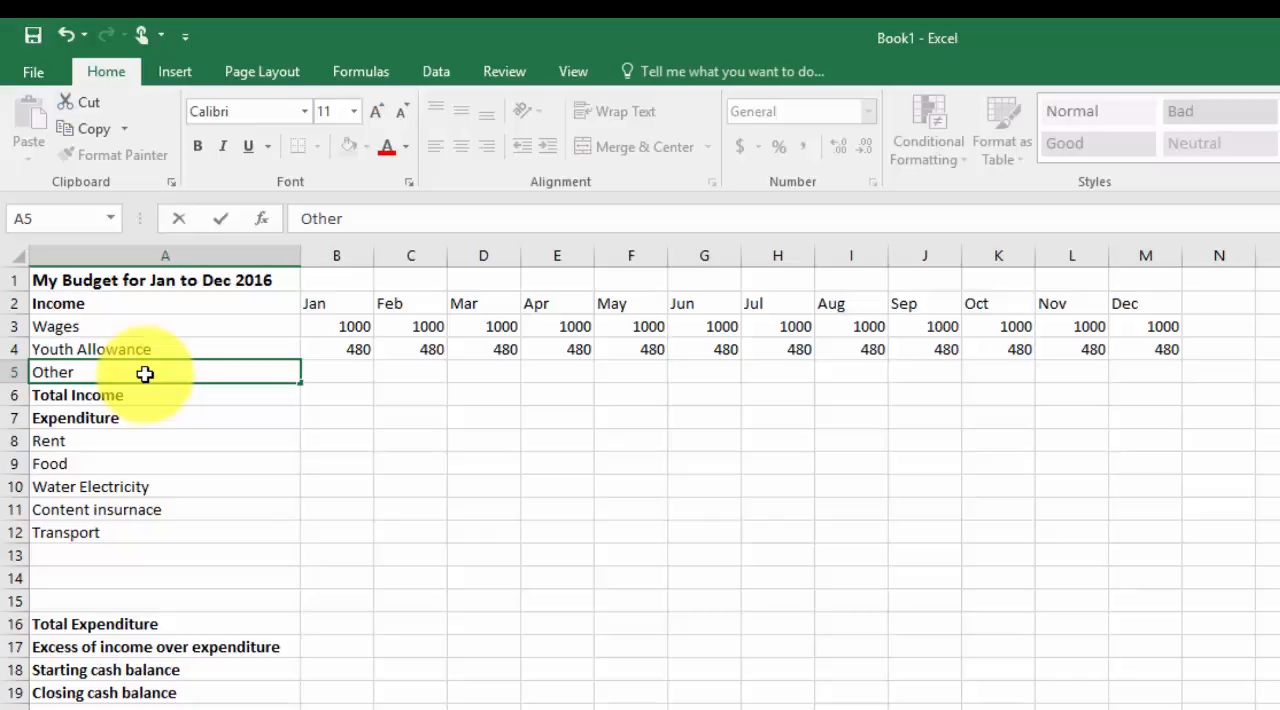
key("Tab")
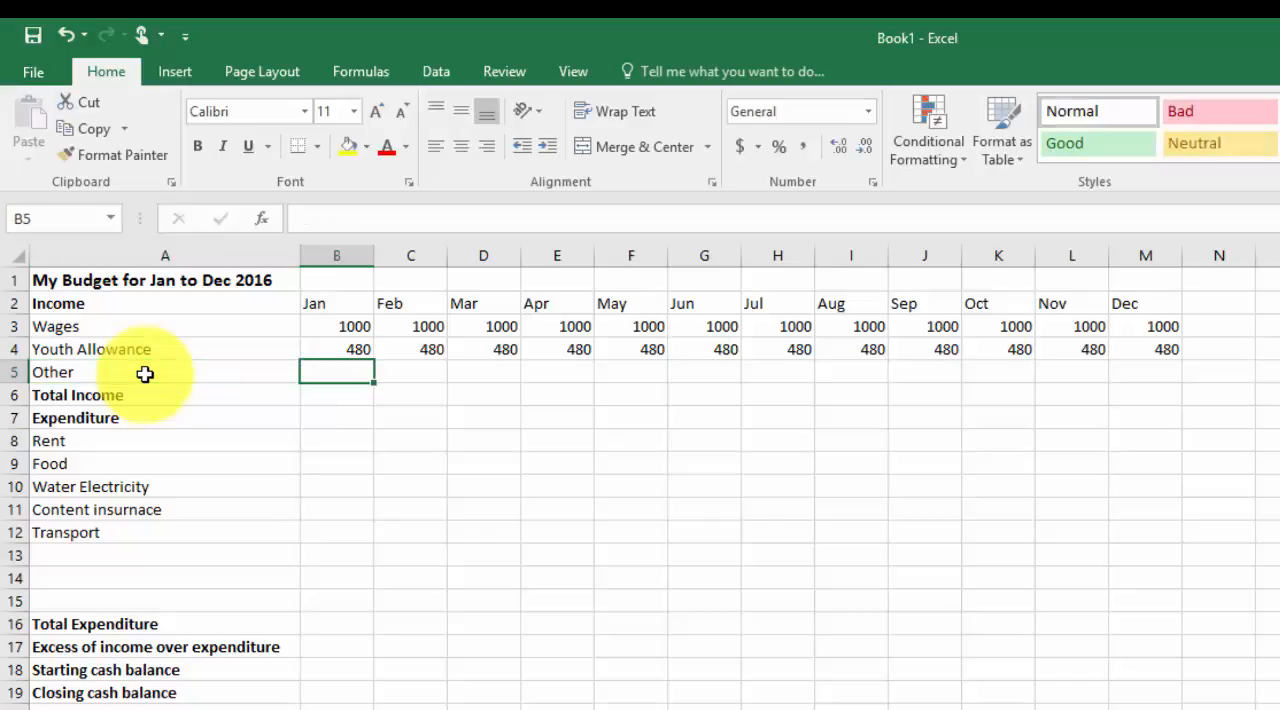
type("100")
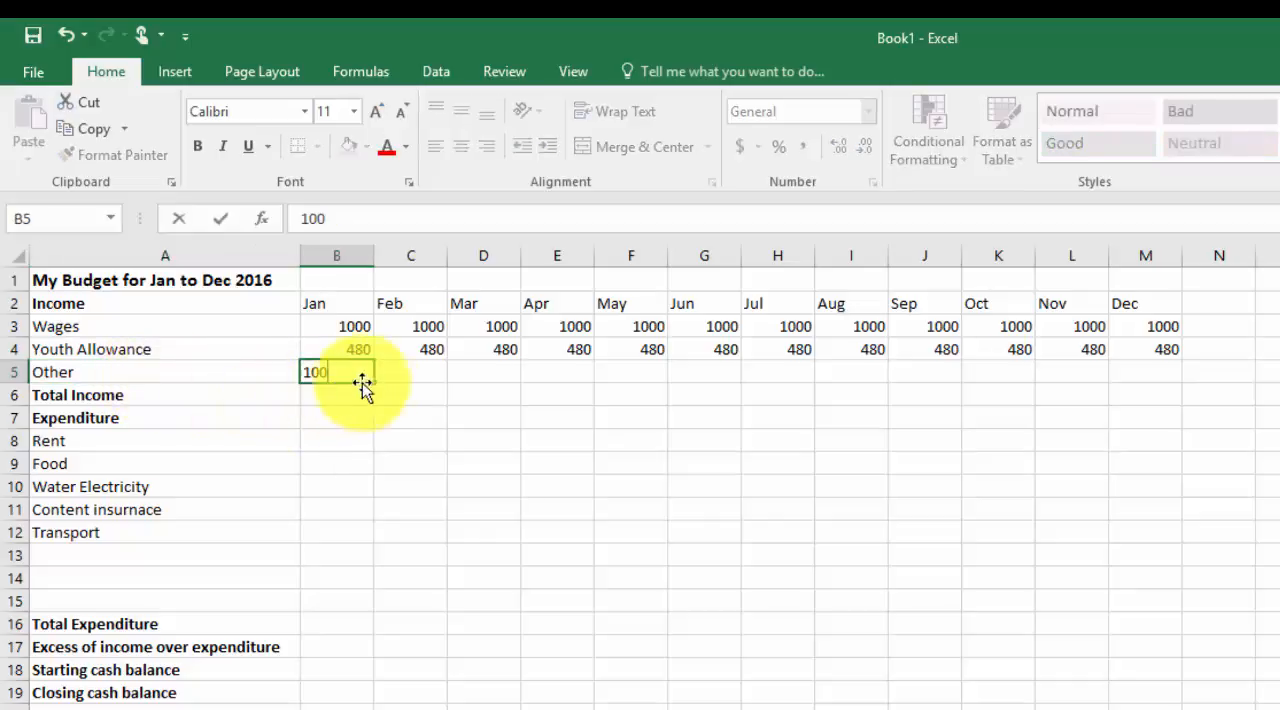
left_click_drag(374, 384, 588, 390)
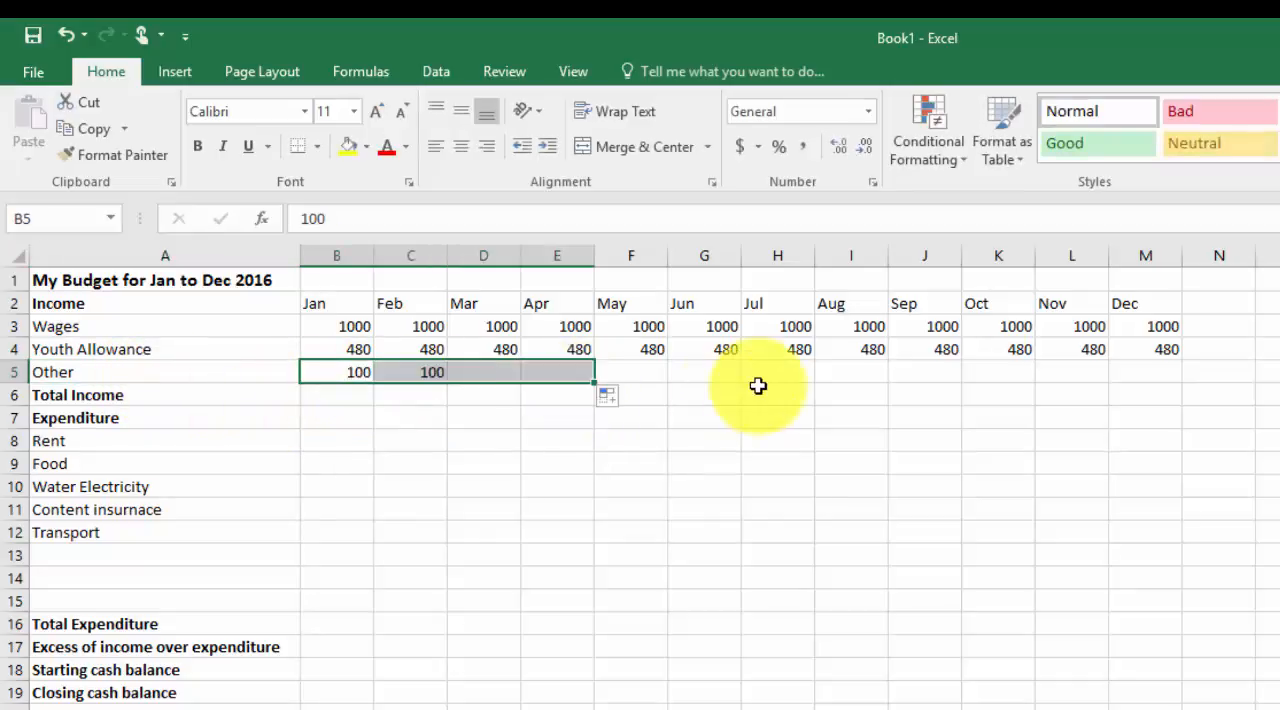
In the Other row, enter 1000 for June and 100 for each month from August to December
left_click(705, 379)
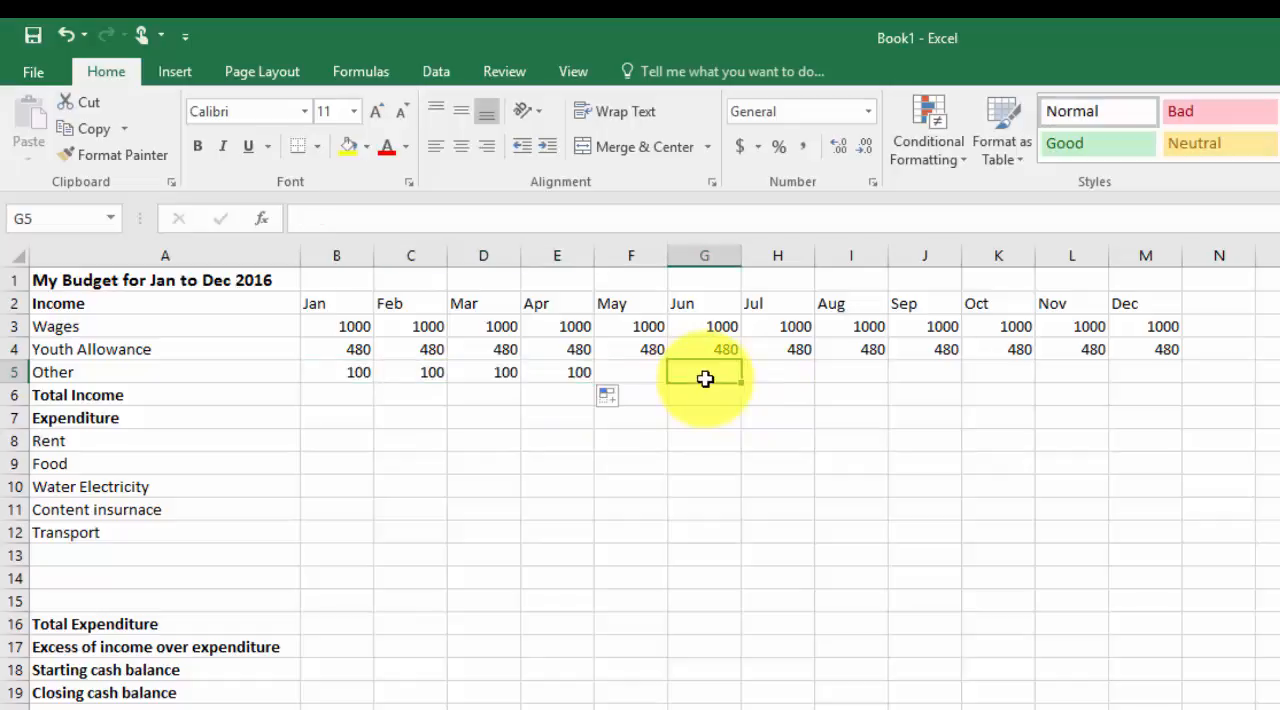
type("1000")
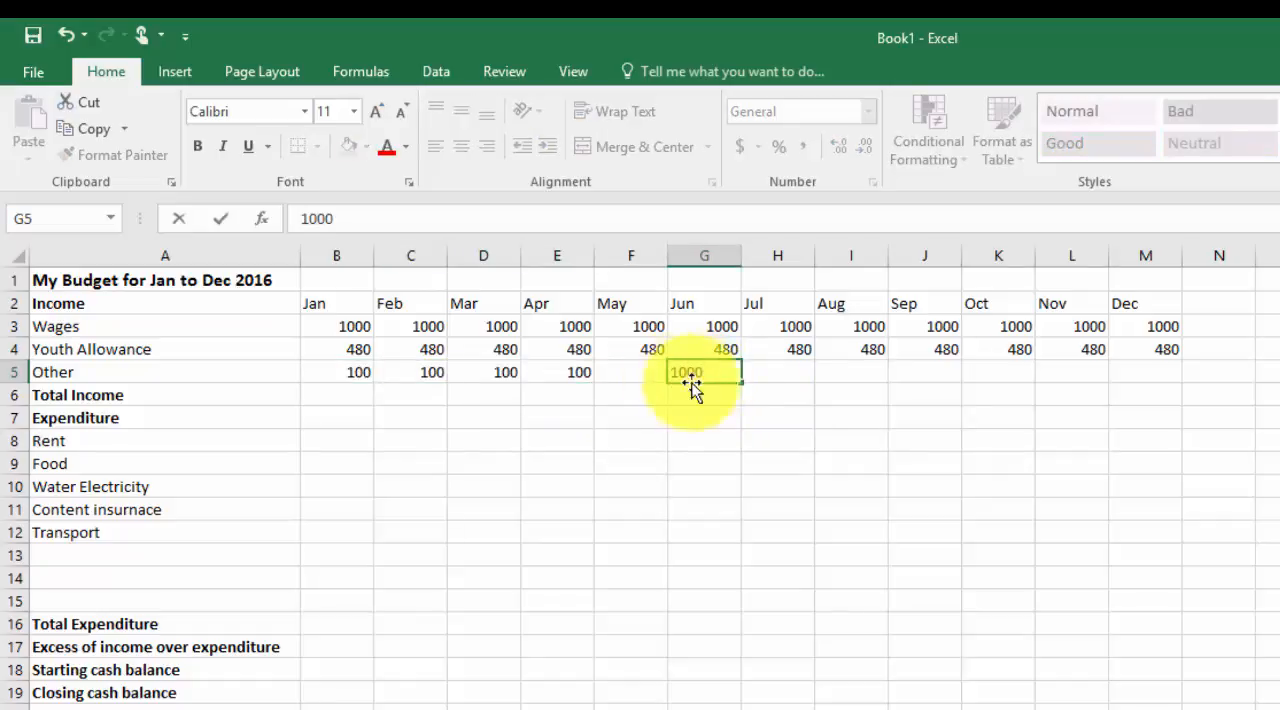
key("Return")
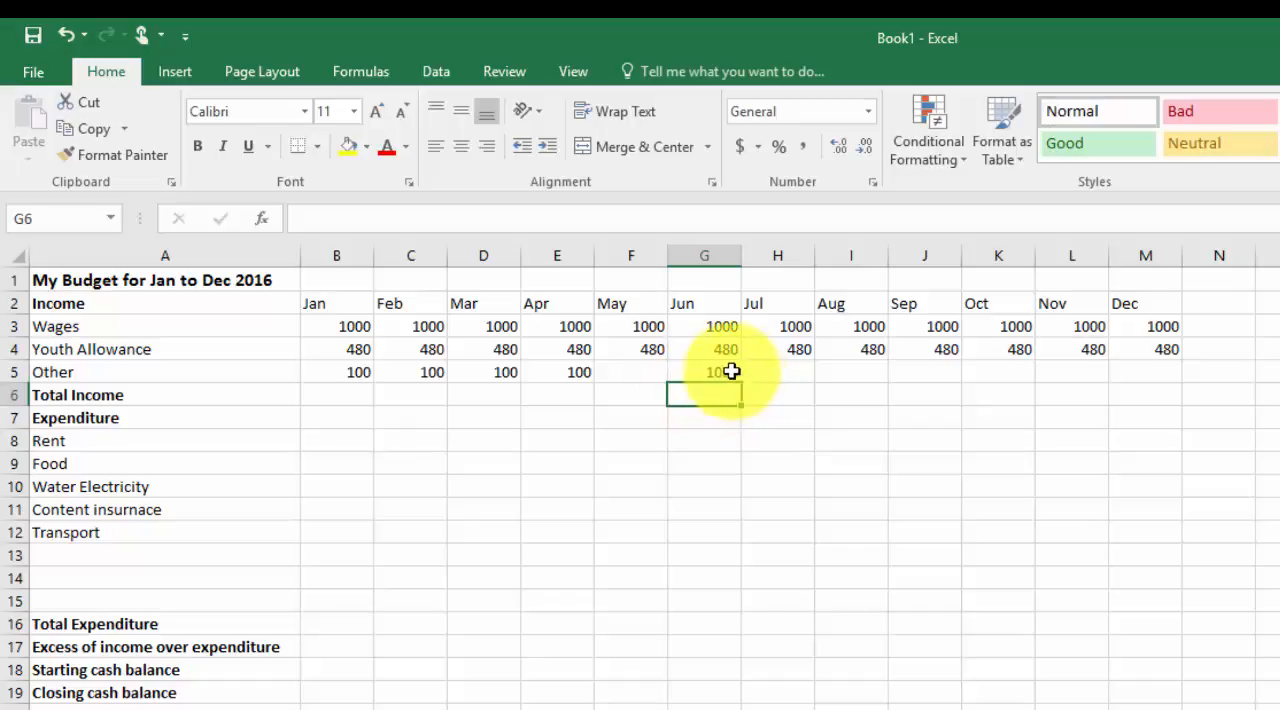
left_click(866, 373)
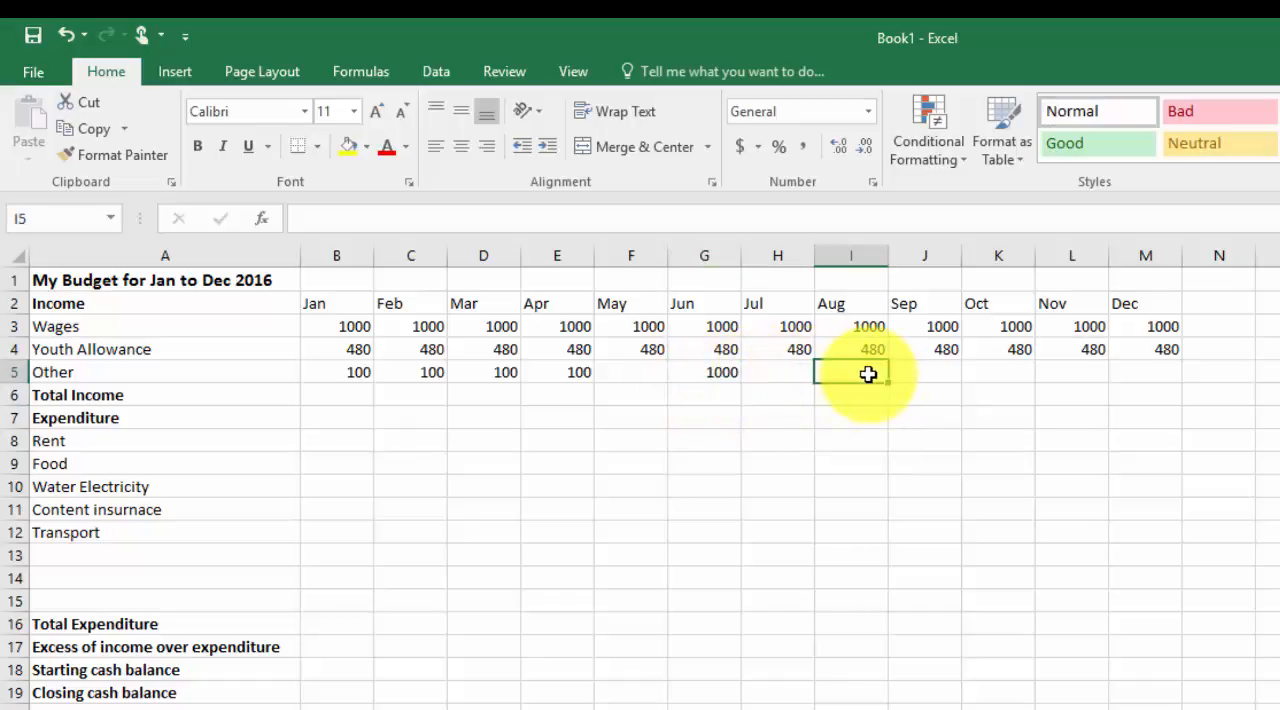
type("100")
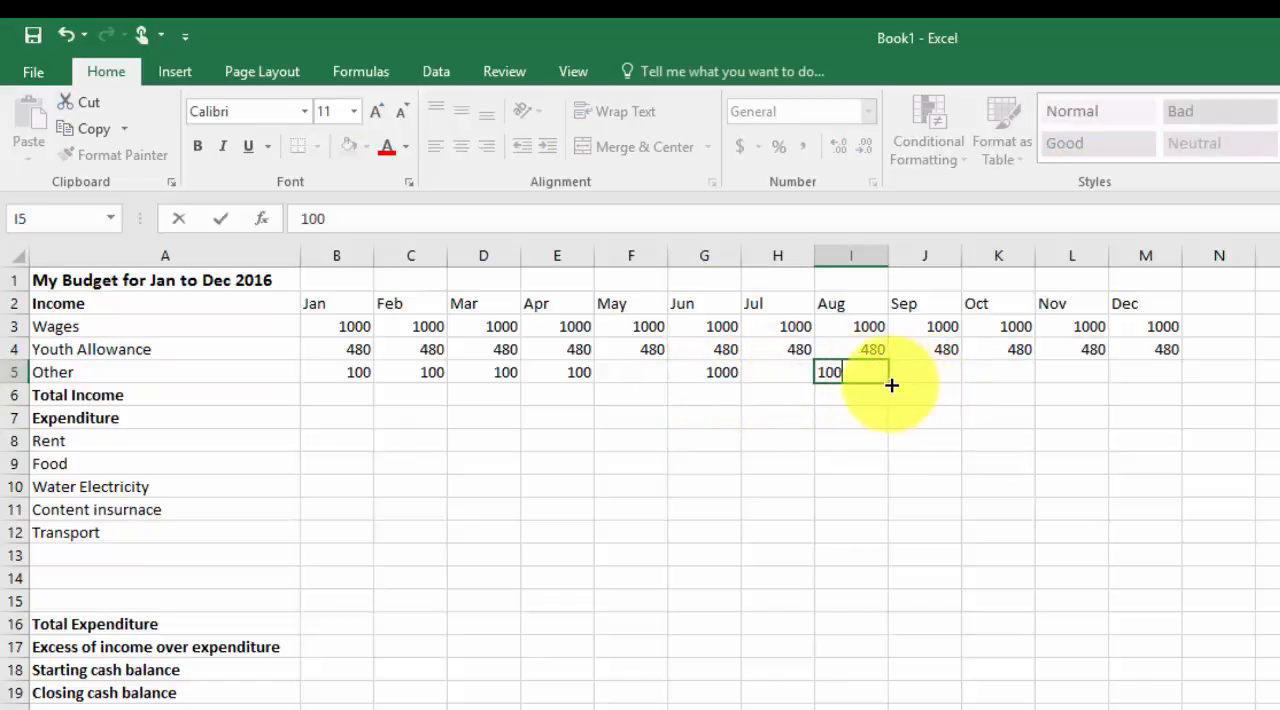
key("Return")
left_click(893, 375)
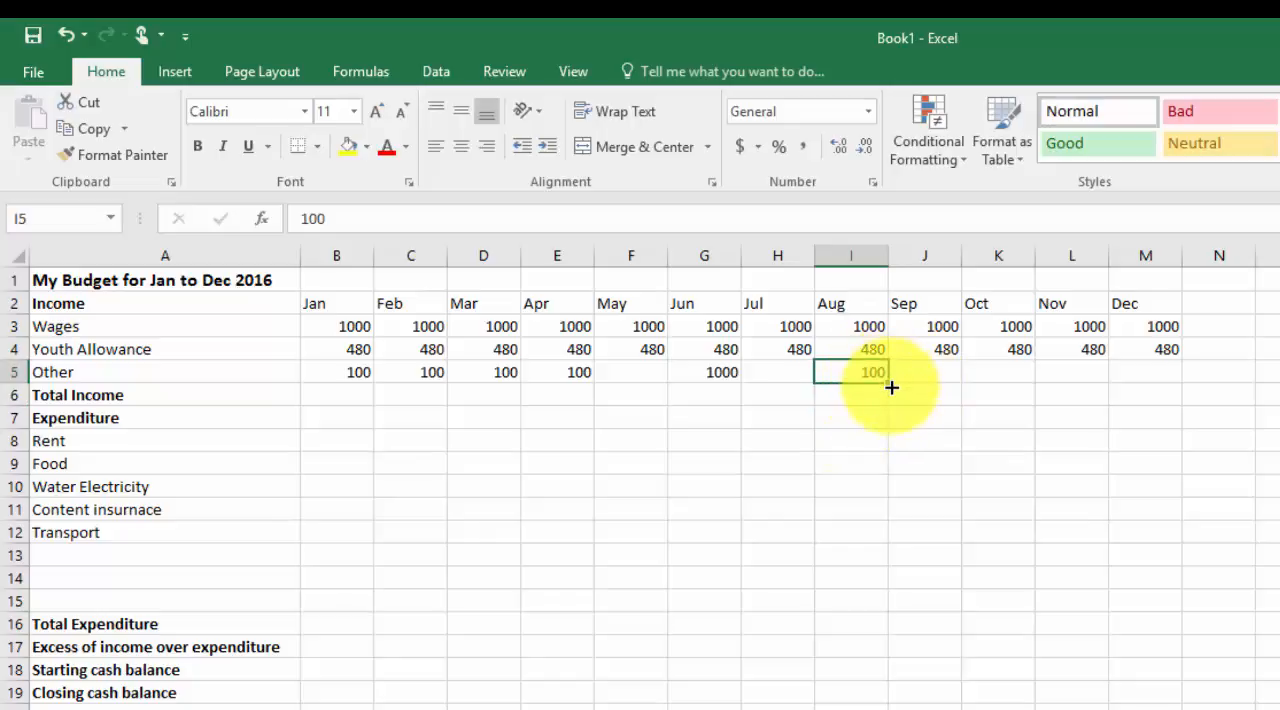
left_click_drag(891, 387, 1150, 373)
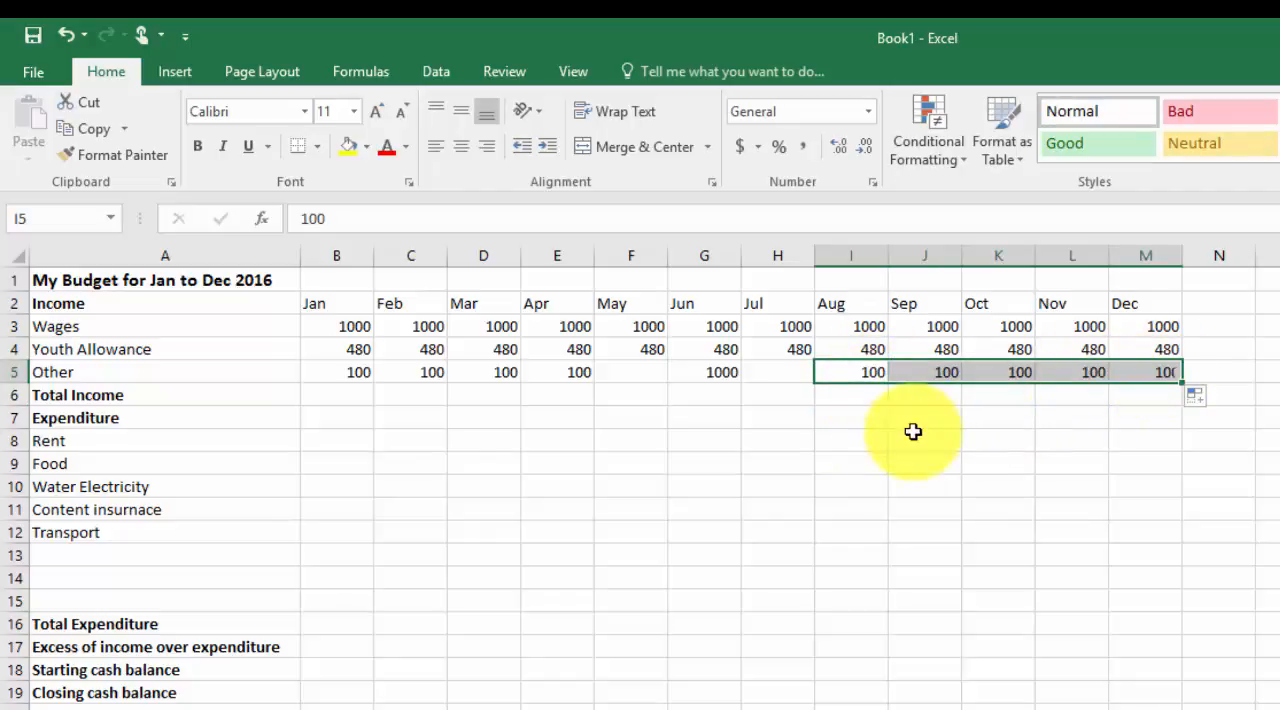
Total January's income in B6 with =SUM(B3:B5) and fill the formula across the remaining months
left_click(347, 396)
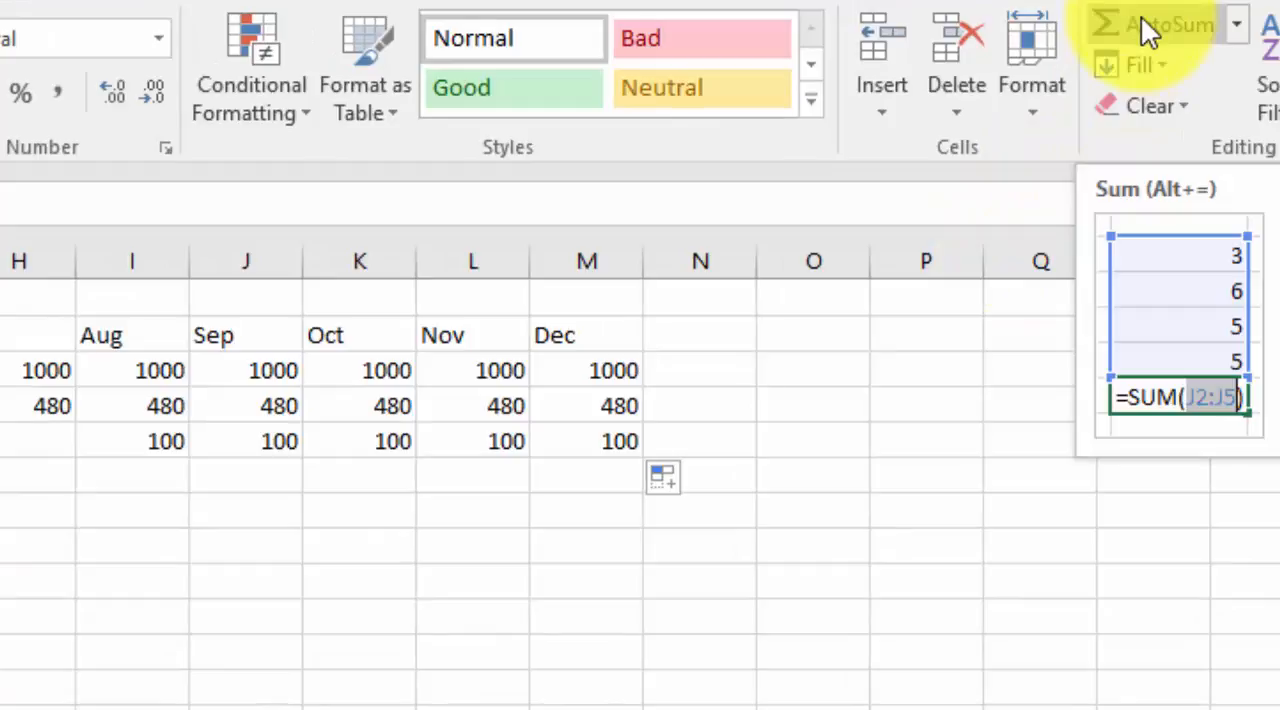
left_click(1141, 16)
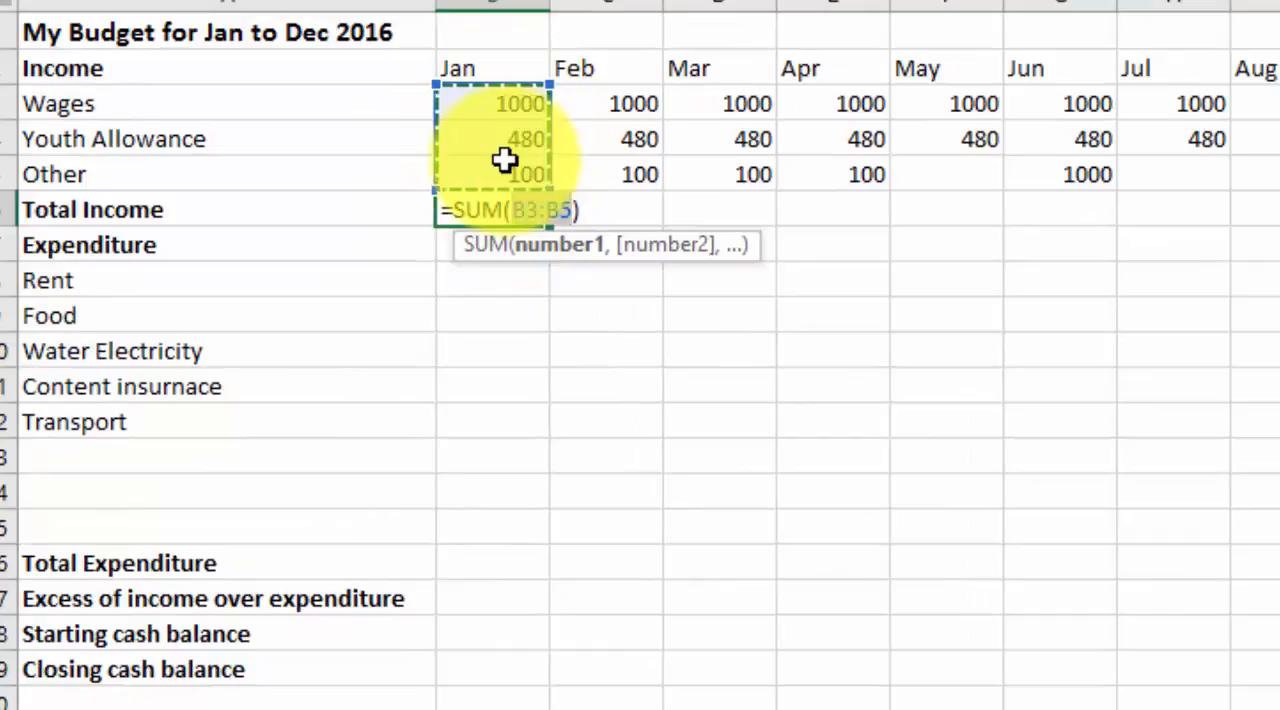
key("Return")
left_click(486, 208)
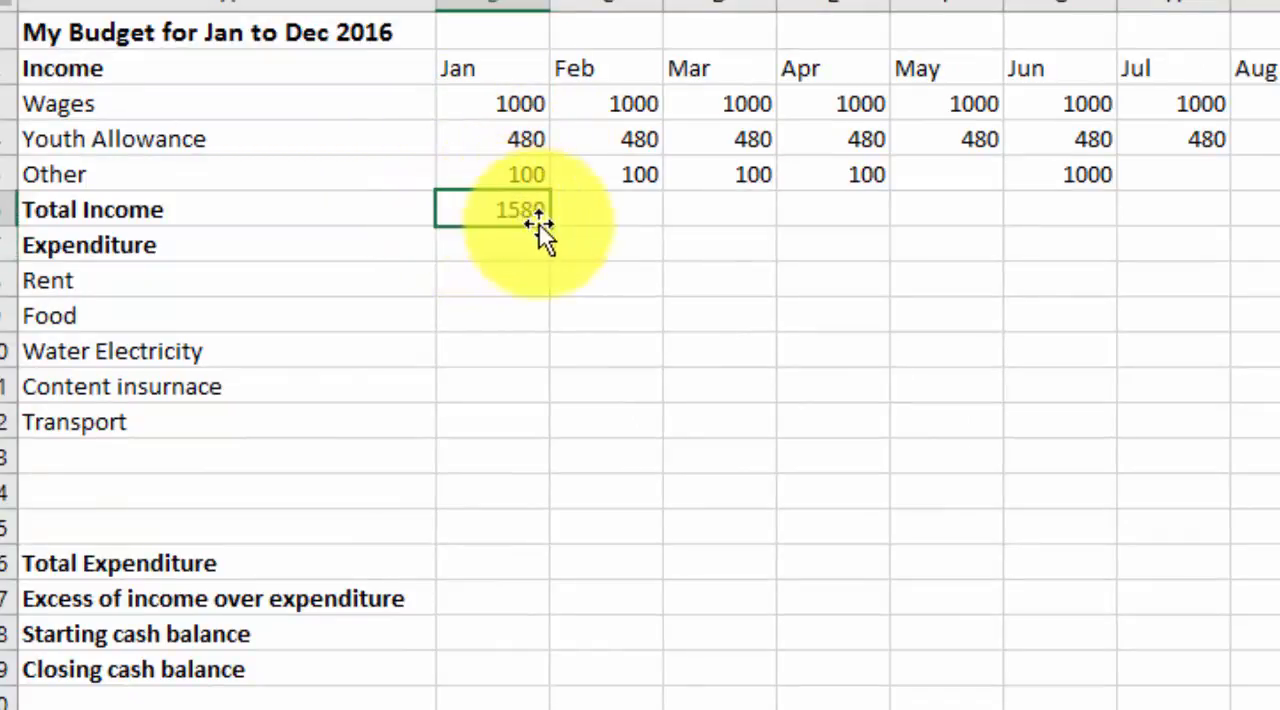
left_click_drag(546, 229, 1279, 229)
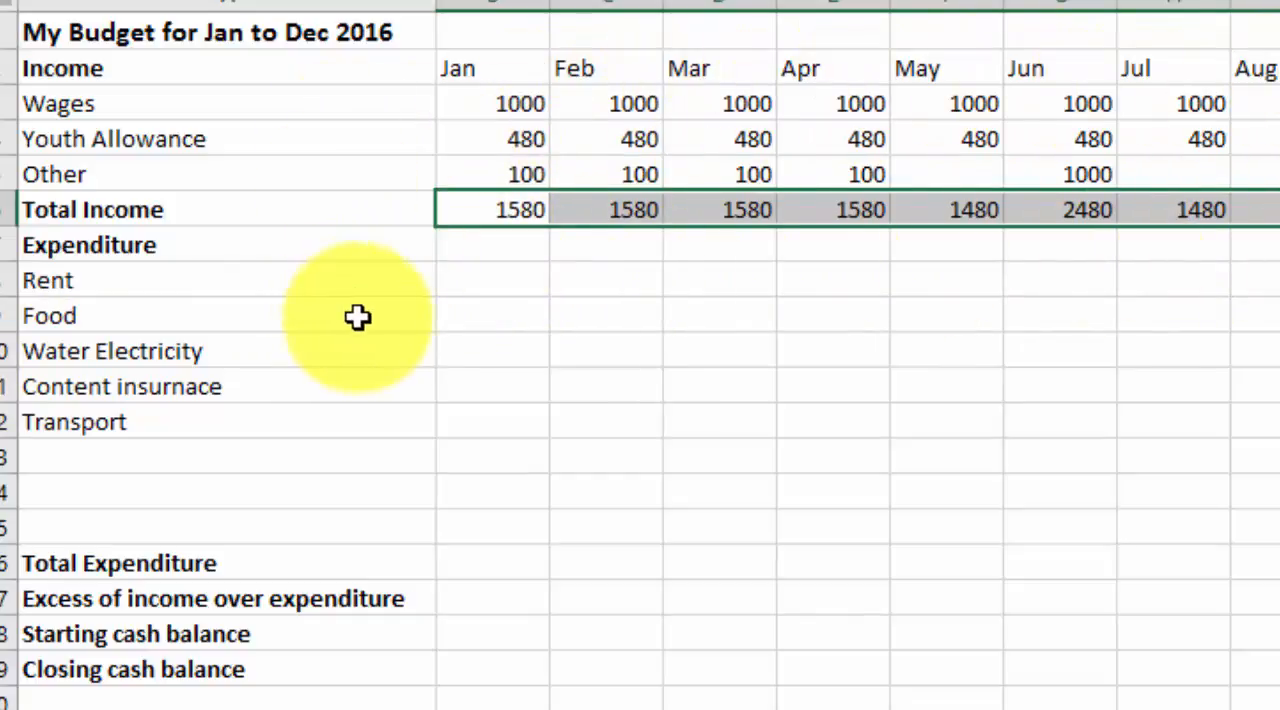
Enter a Rent of 600 for January and fill it across the remaining months
left_click(514, 281)
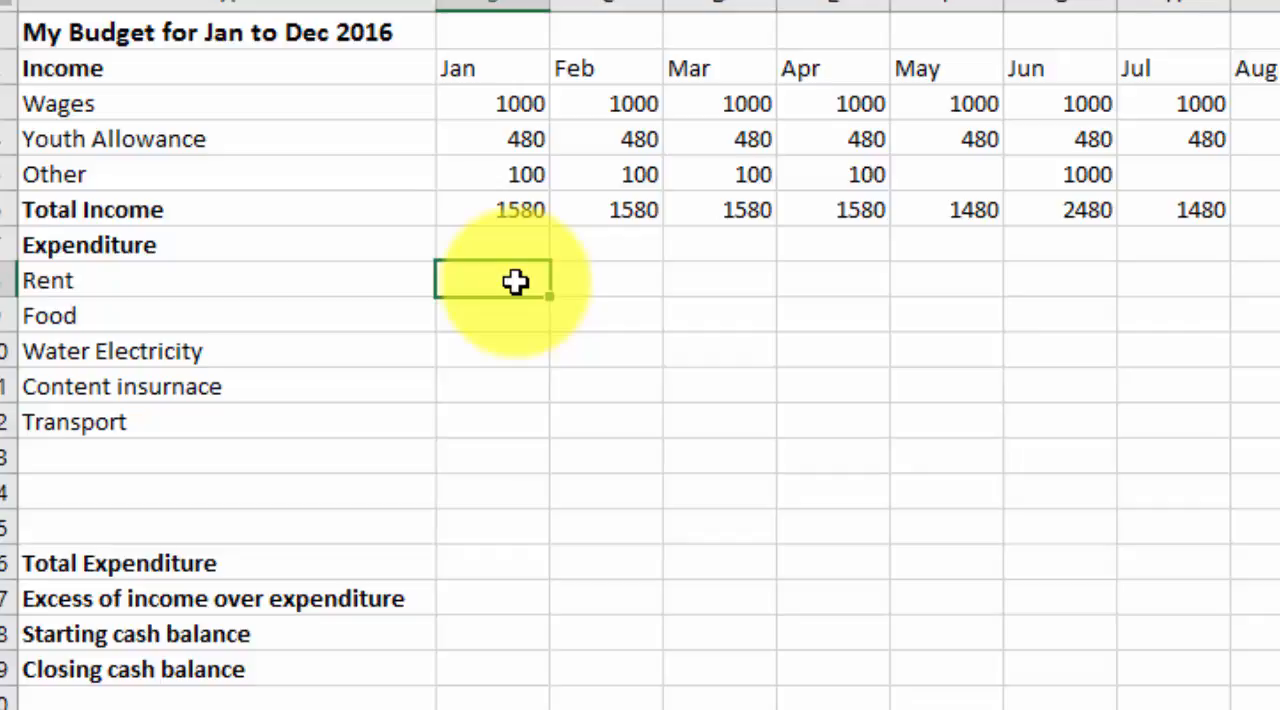
type("600")
key("Return")
left_click(532, 285)
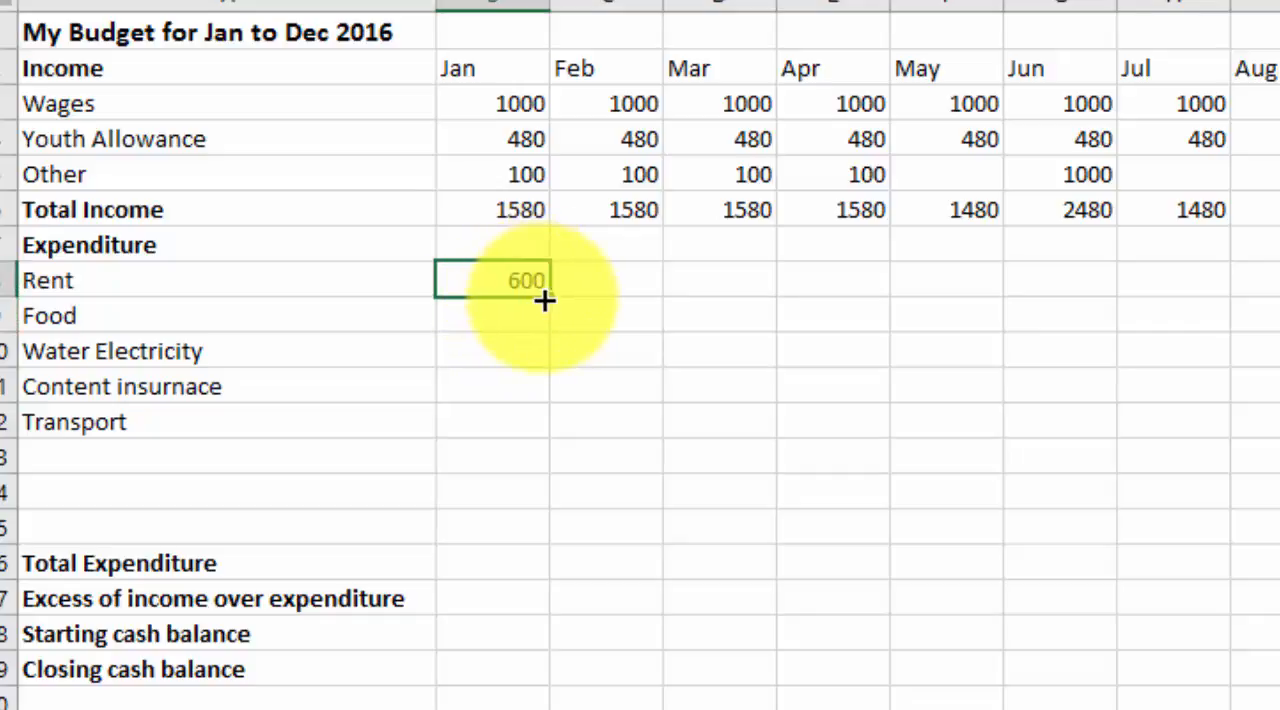
left_click_drag(546, 299, 1275, 296)
Enter 500 for Food in January and fill it across the remaining months
left_click(494, 320)
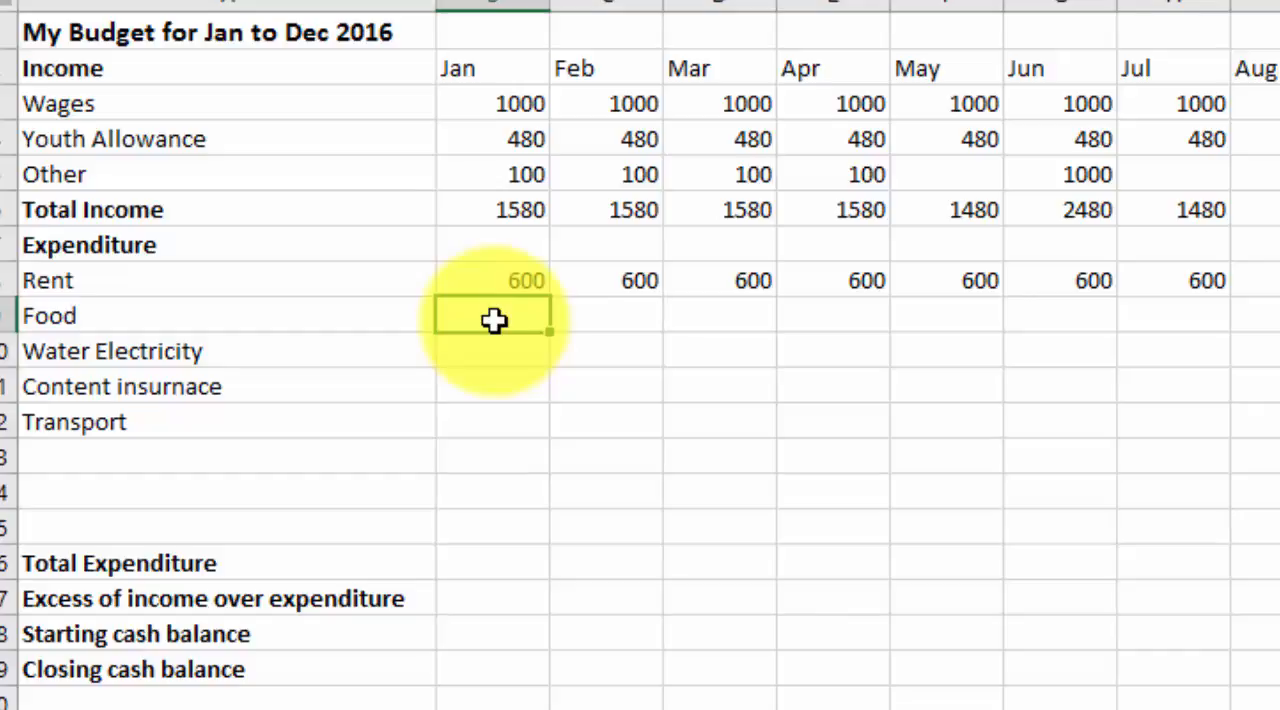
type("500")
left_click_drag(550, 328, 1278, 322)
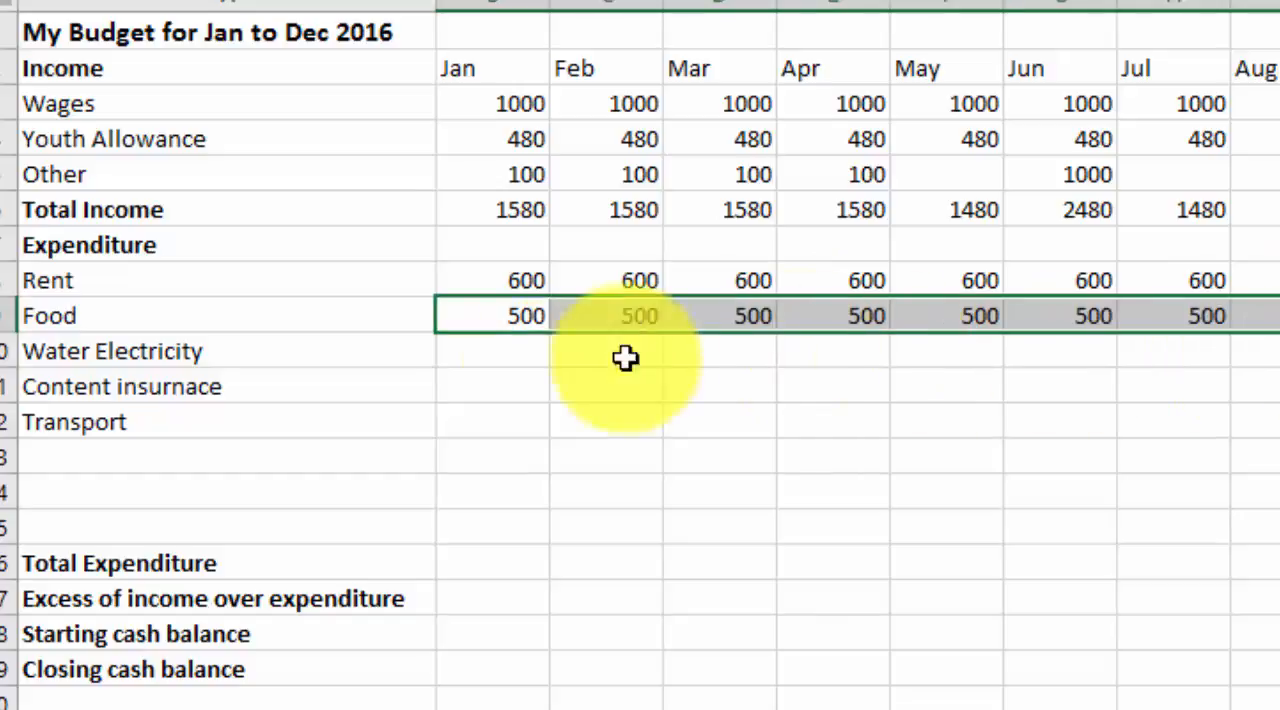
In the Water Electricity row, enter 200 for March, June, September and December
left_click(530, 358)
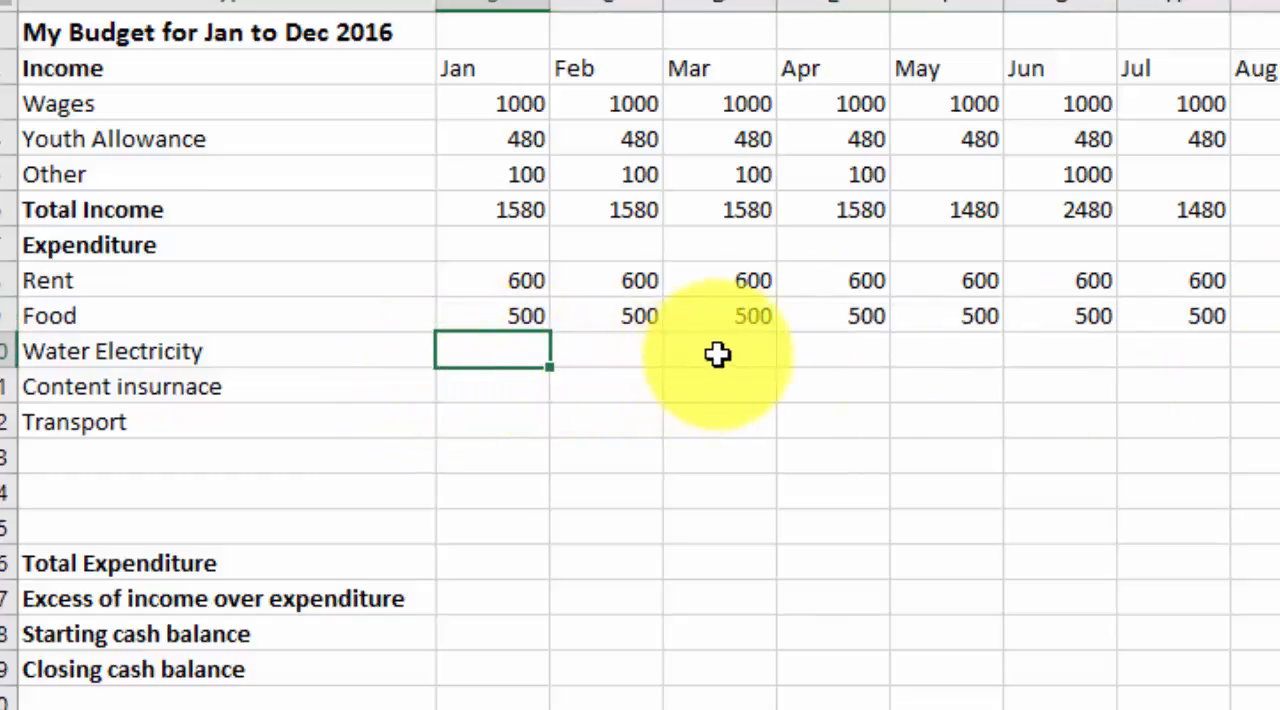
key("Right")
key("Right")
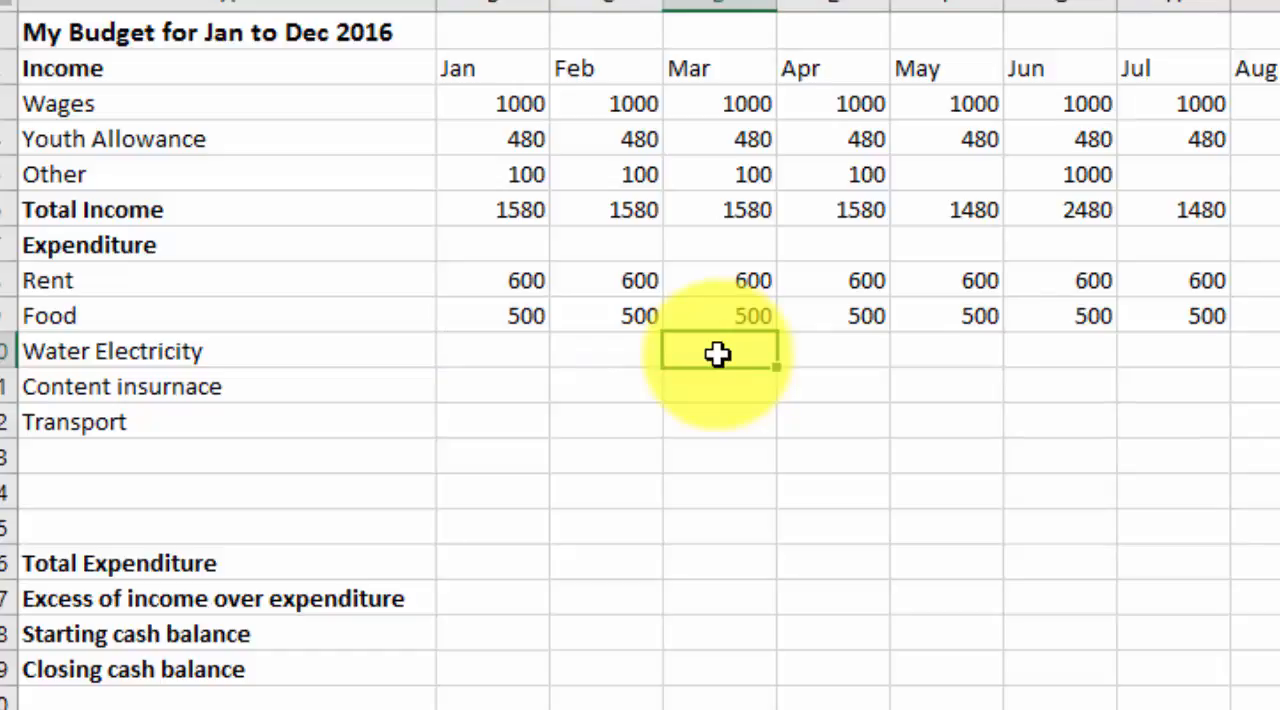
type("200")
key("Right")
key("Right")
key("Right")
type("200")
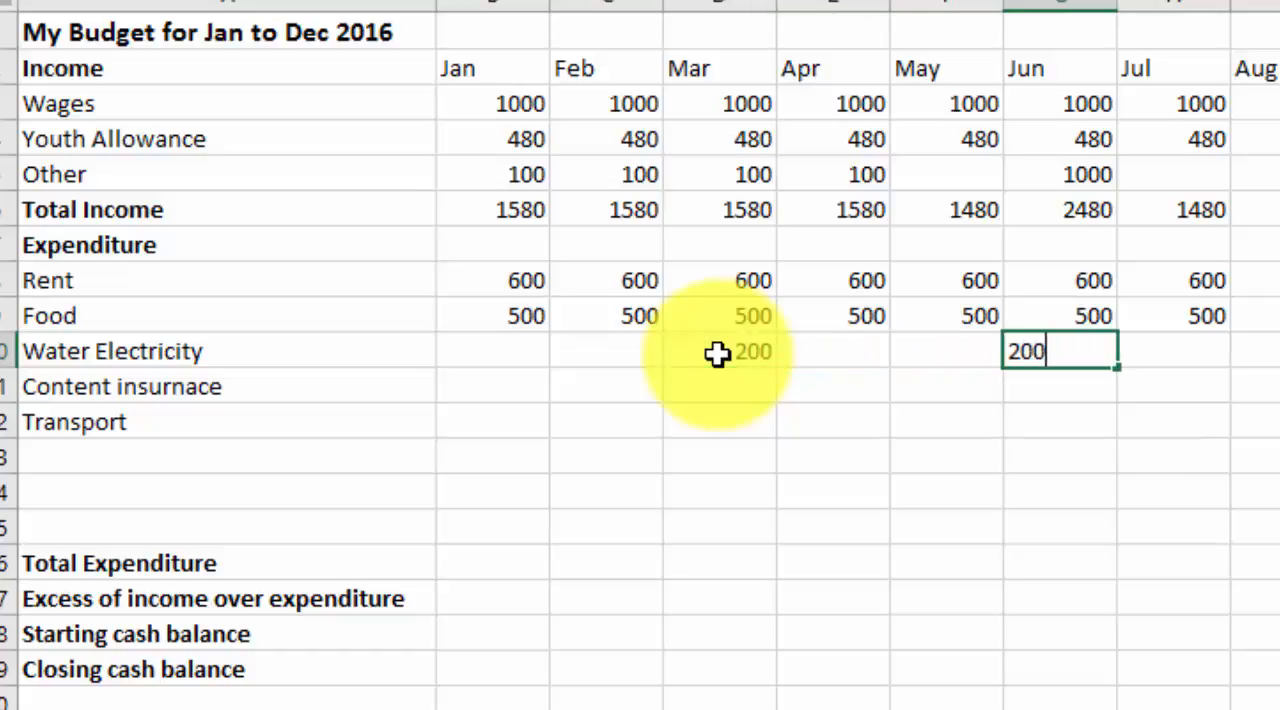
key("Right")
key("Right")
key("Right")
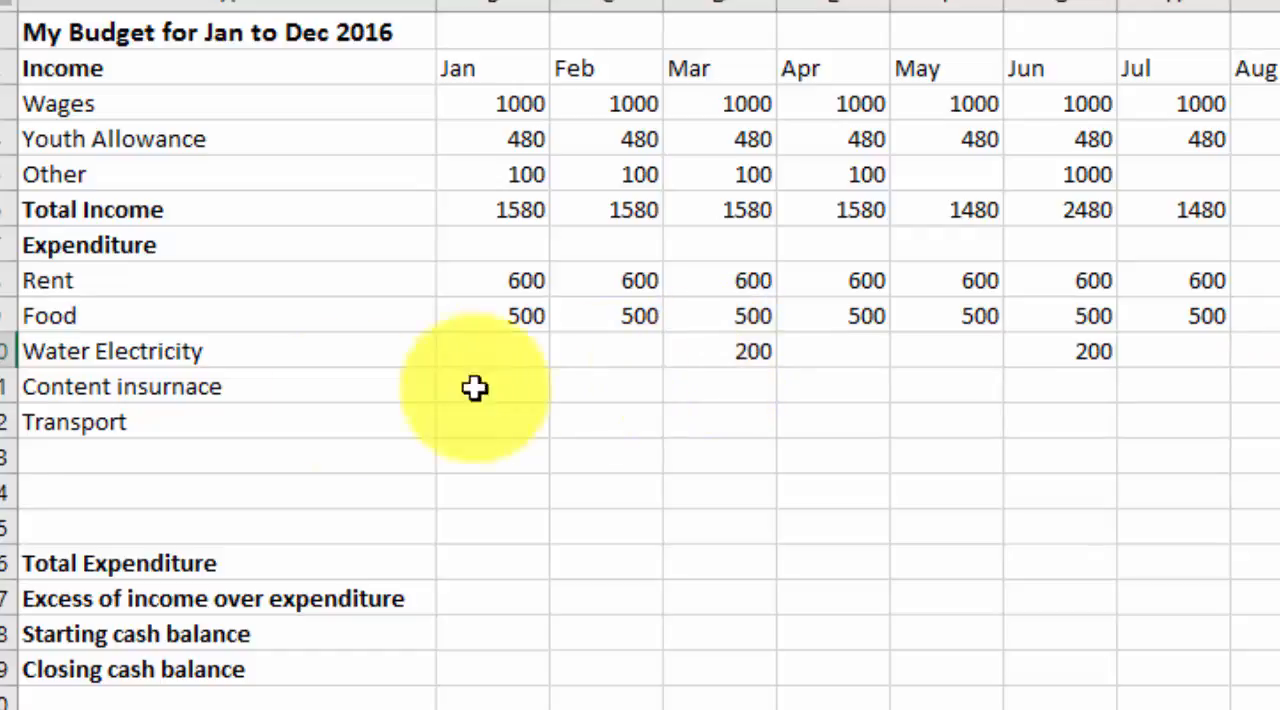
Enter 200 for content insurance in January, and a Transport cost of 100 for each month from January to May
left_click(508, 384)
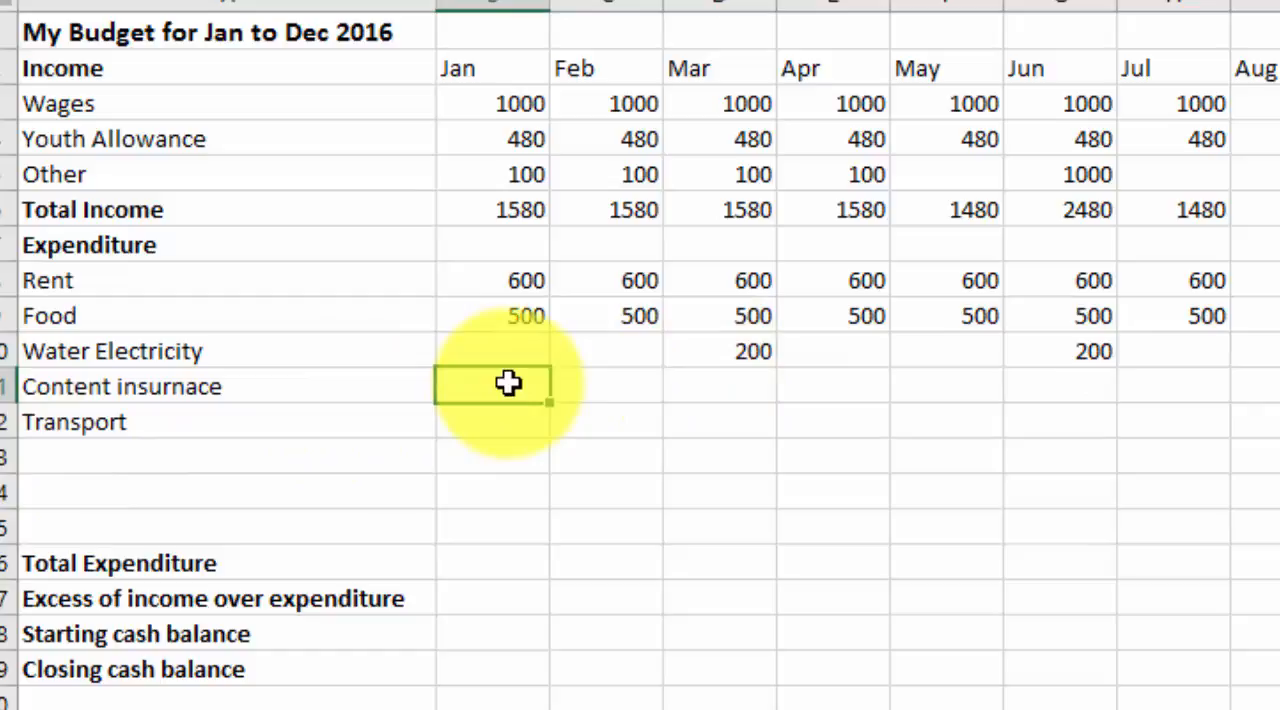
type("200")
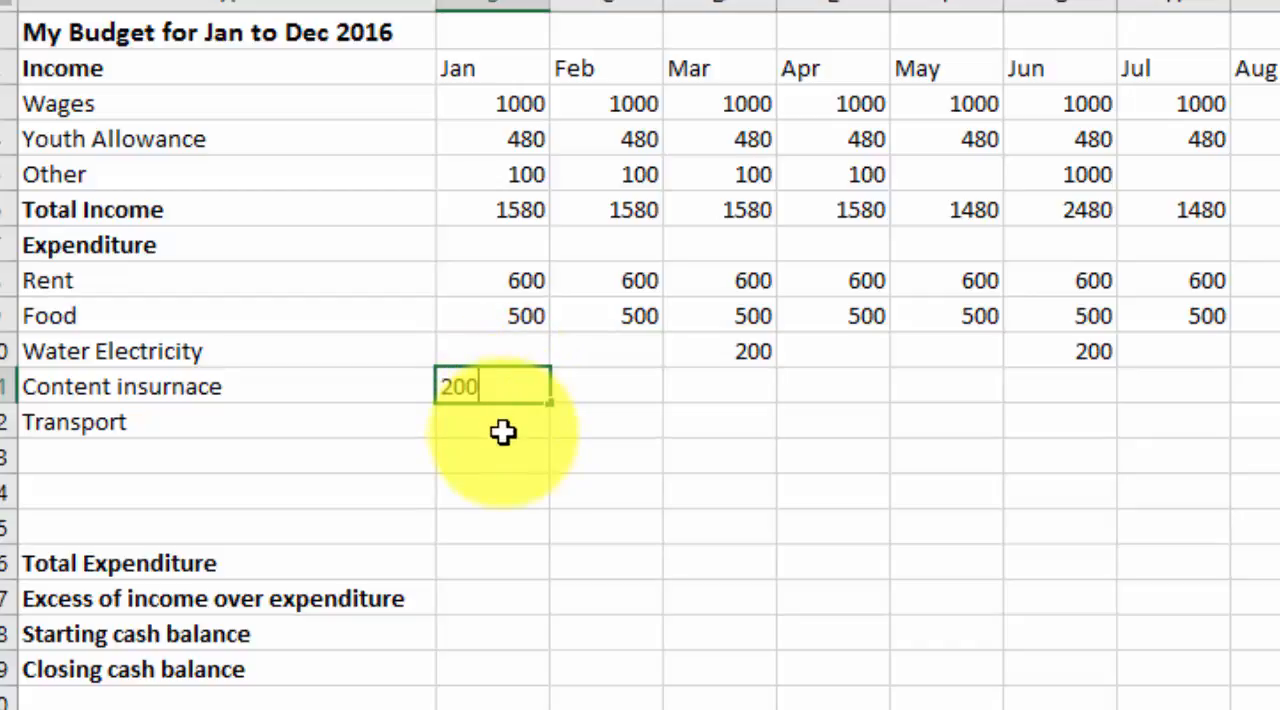
left_click(503, 432)
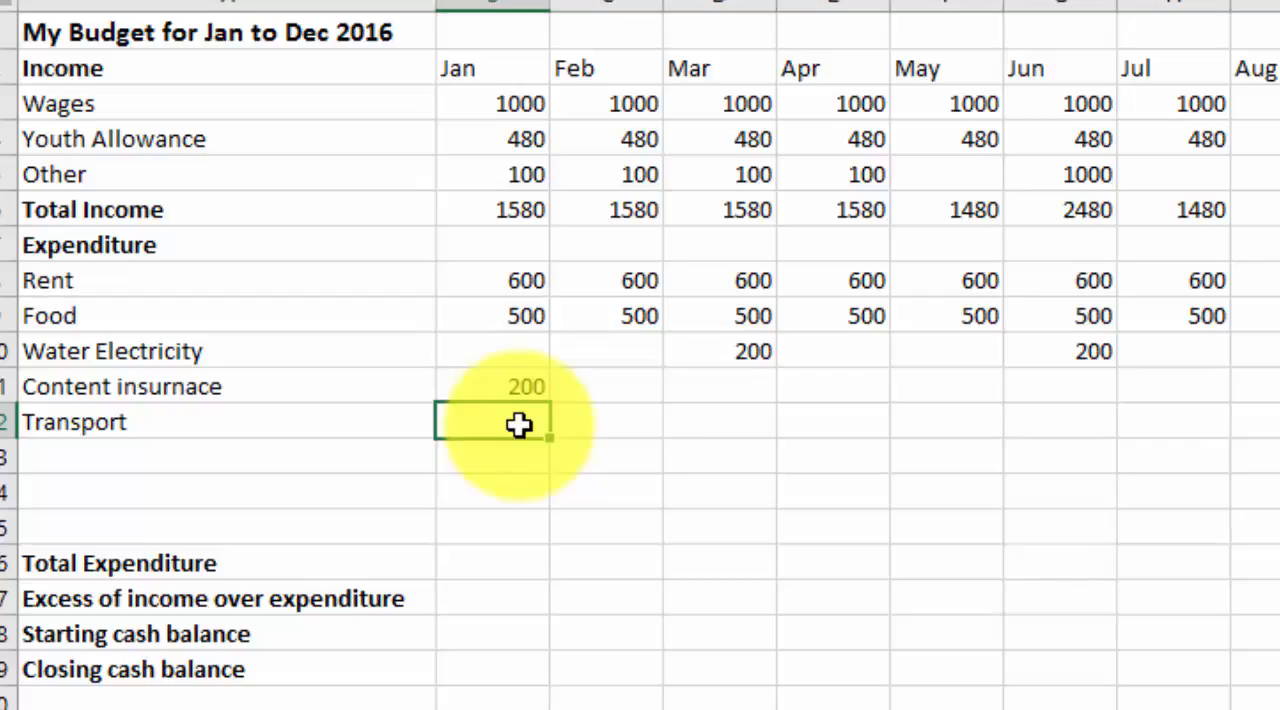
type("100")
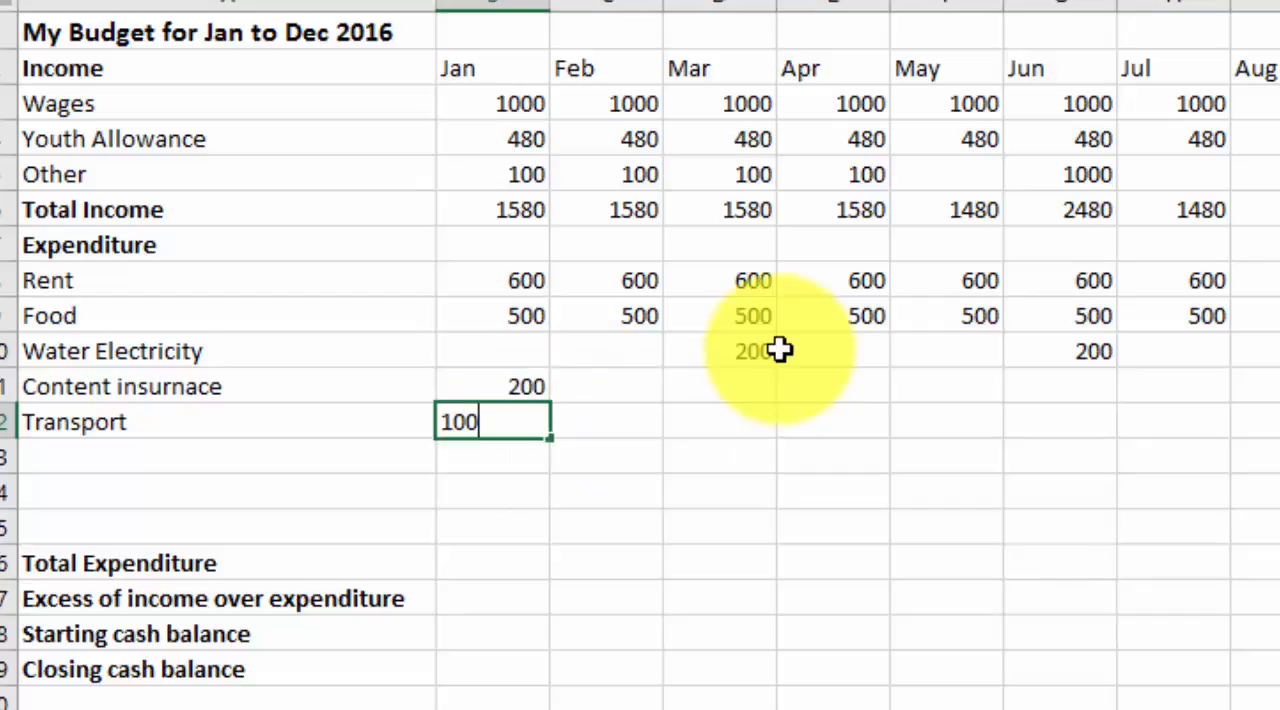
left_click(606, 460)
left_click(533, 422)
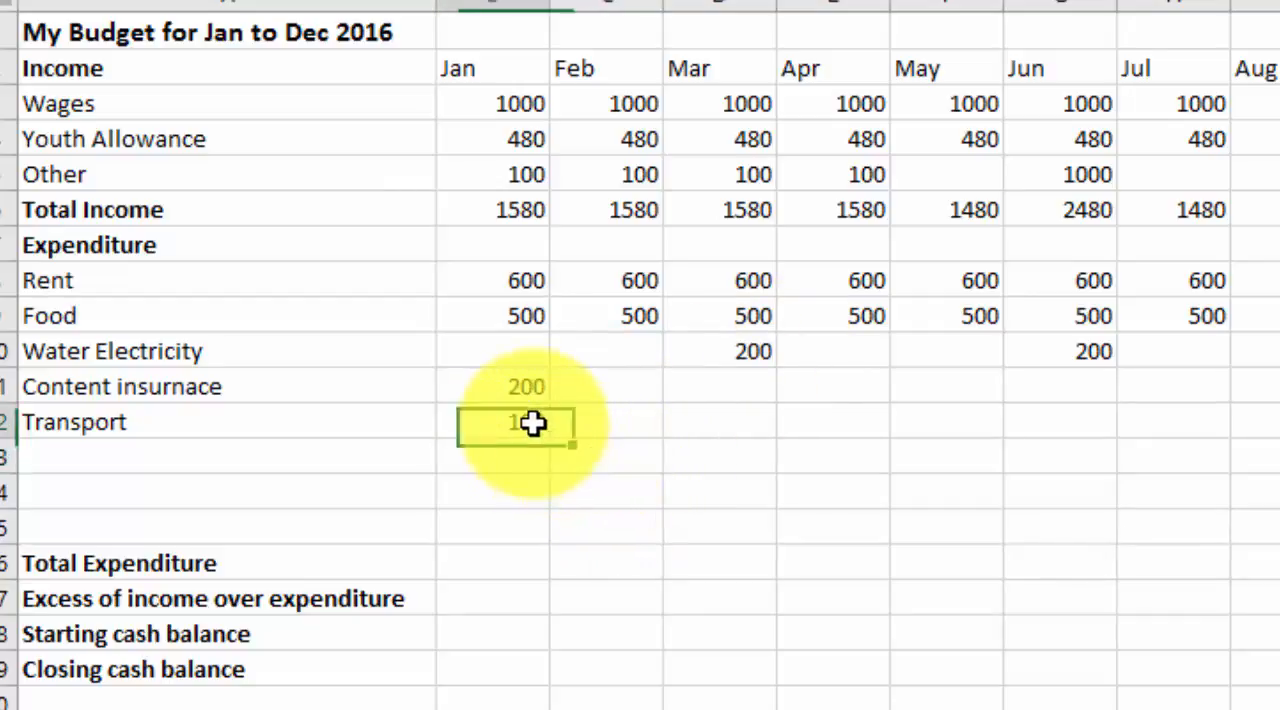
left_click_drag(549, 437, 986, 444)
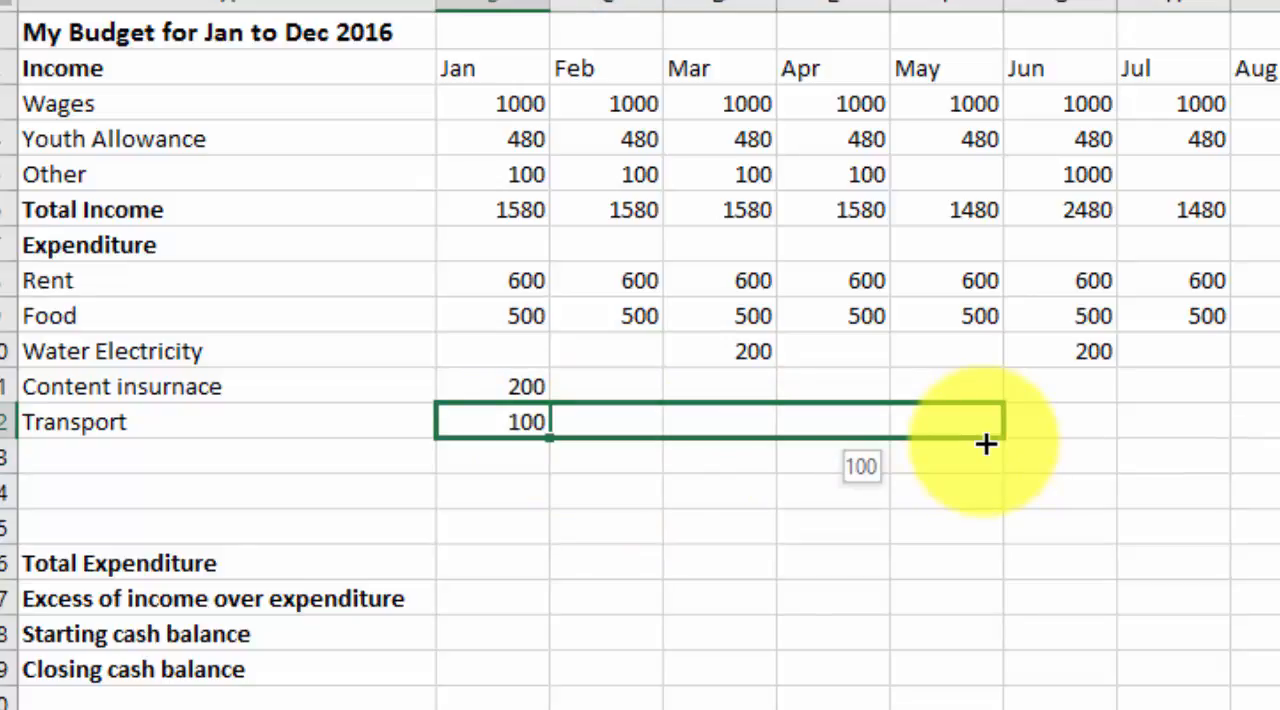
left_click_drag(986, 444, 988, 442)
In the Transport row, enter 100 for July and fill it through October, leaving June blank
left_click(1196, 422)
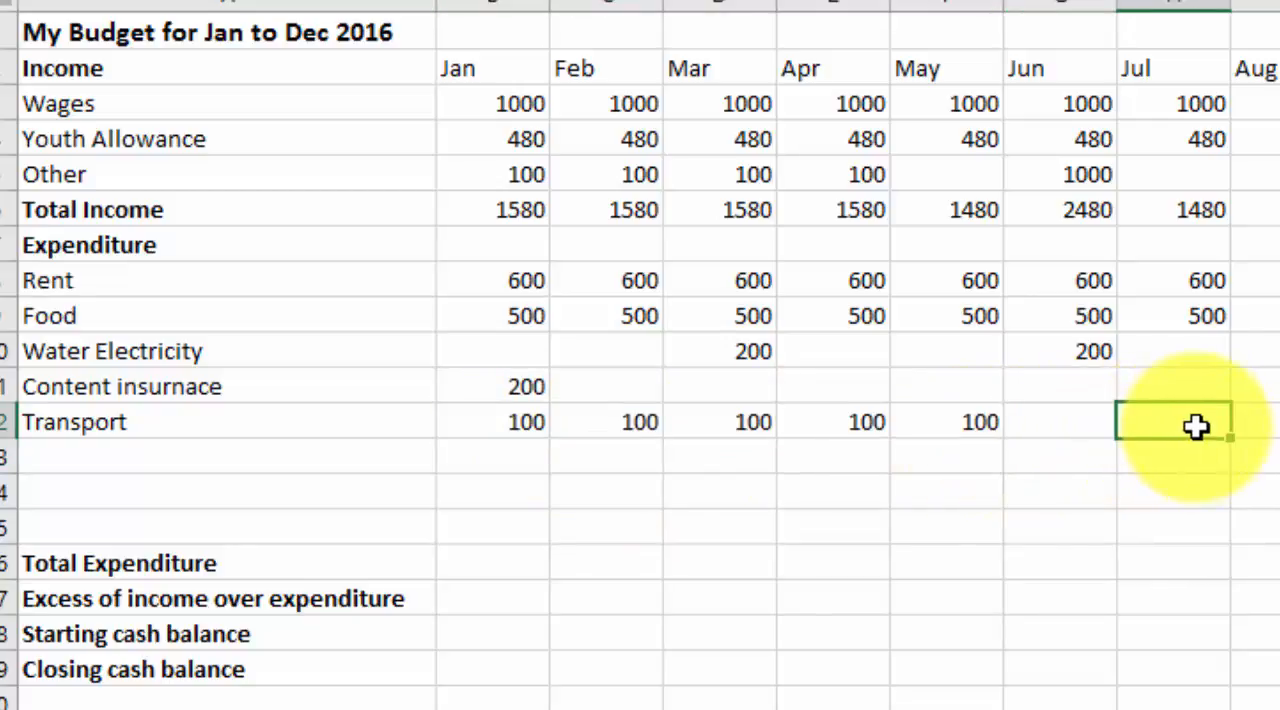
type("100")
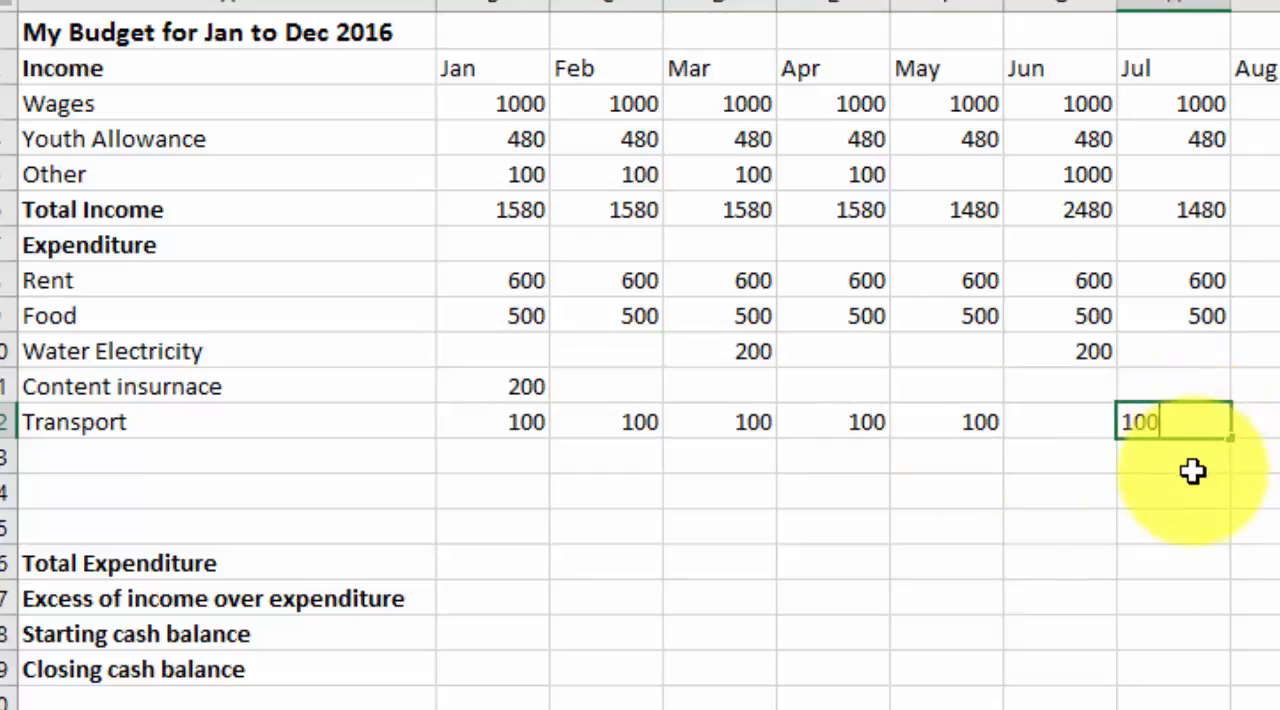
left_click(1192, 469)
left_click(1200, 421)
left_click_drag(1229, 438, 1279, 440)
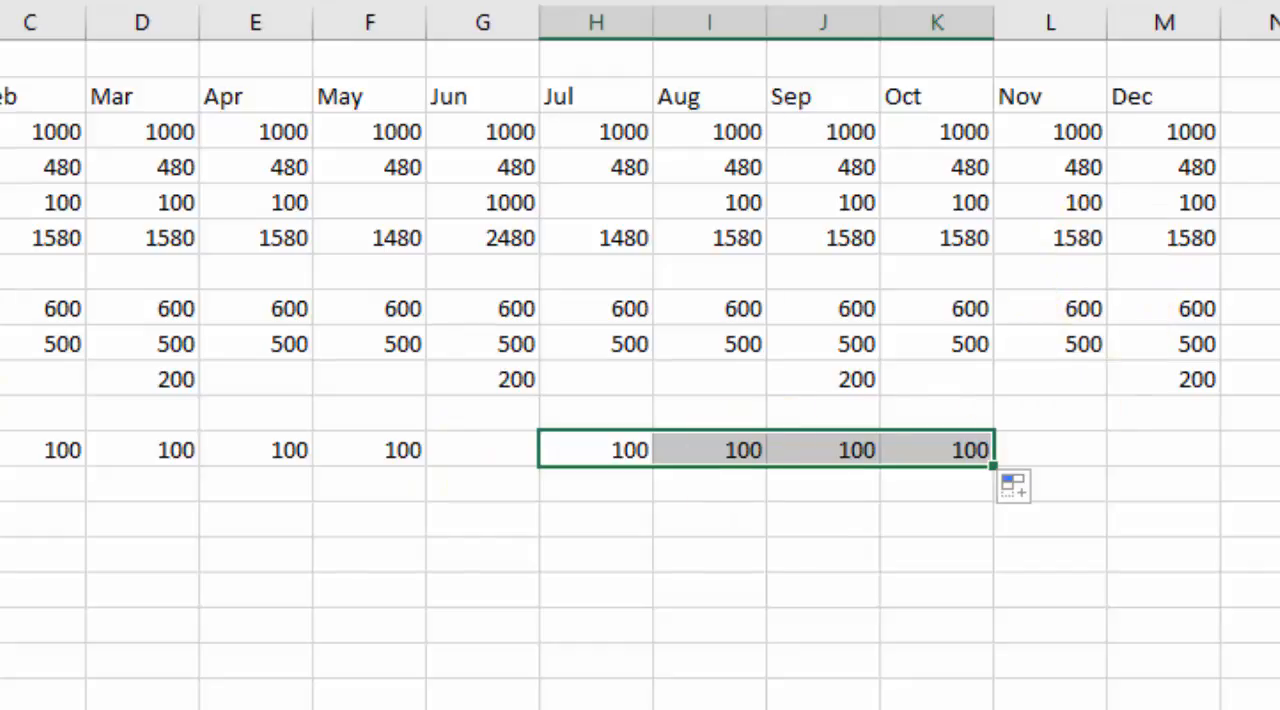
Label A13, A14 and A15 as Entertainment, Sport and Saving
left_click(174, 482)
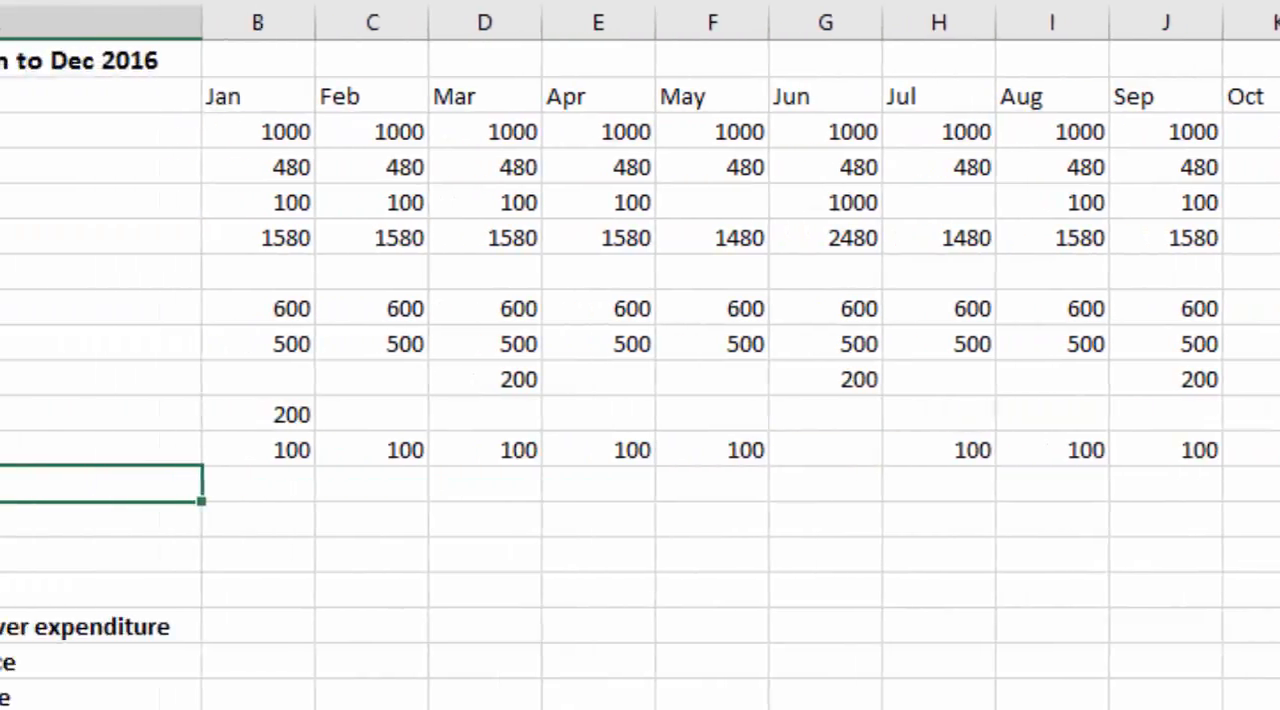
type("Entertainment")
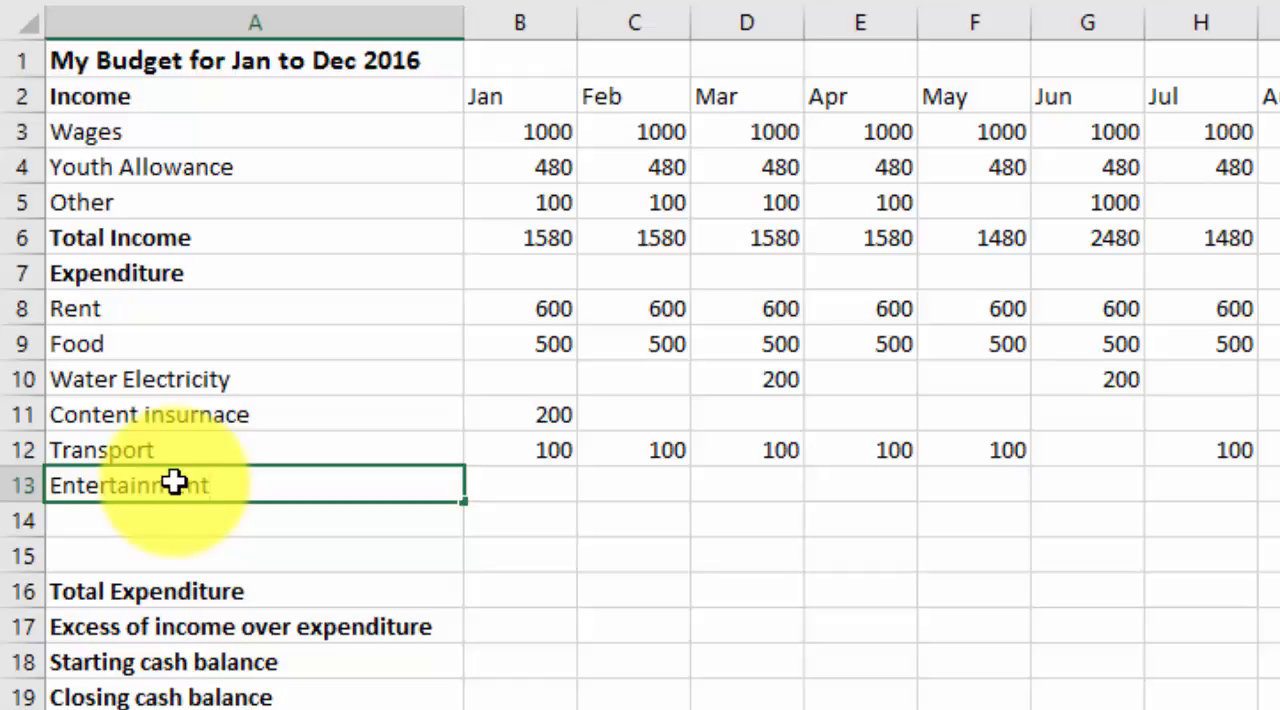
key("Tab")
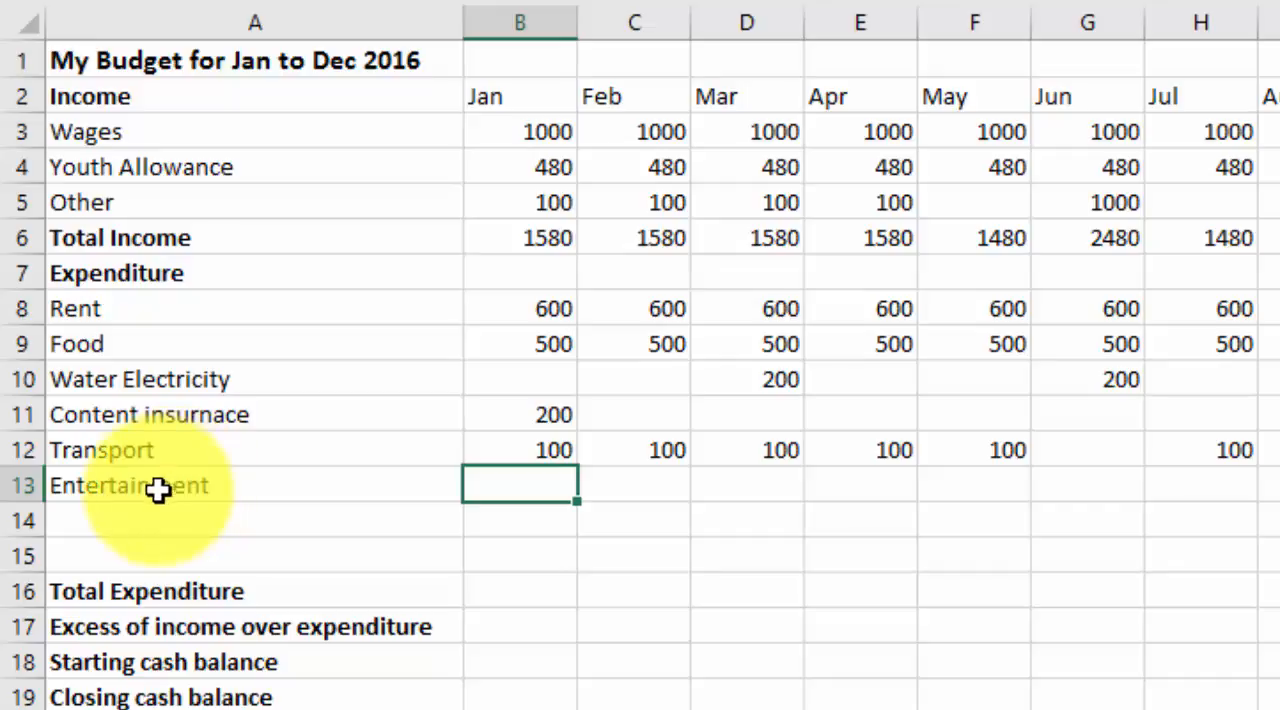
left_click(146, 533)
type("Sp")
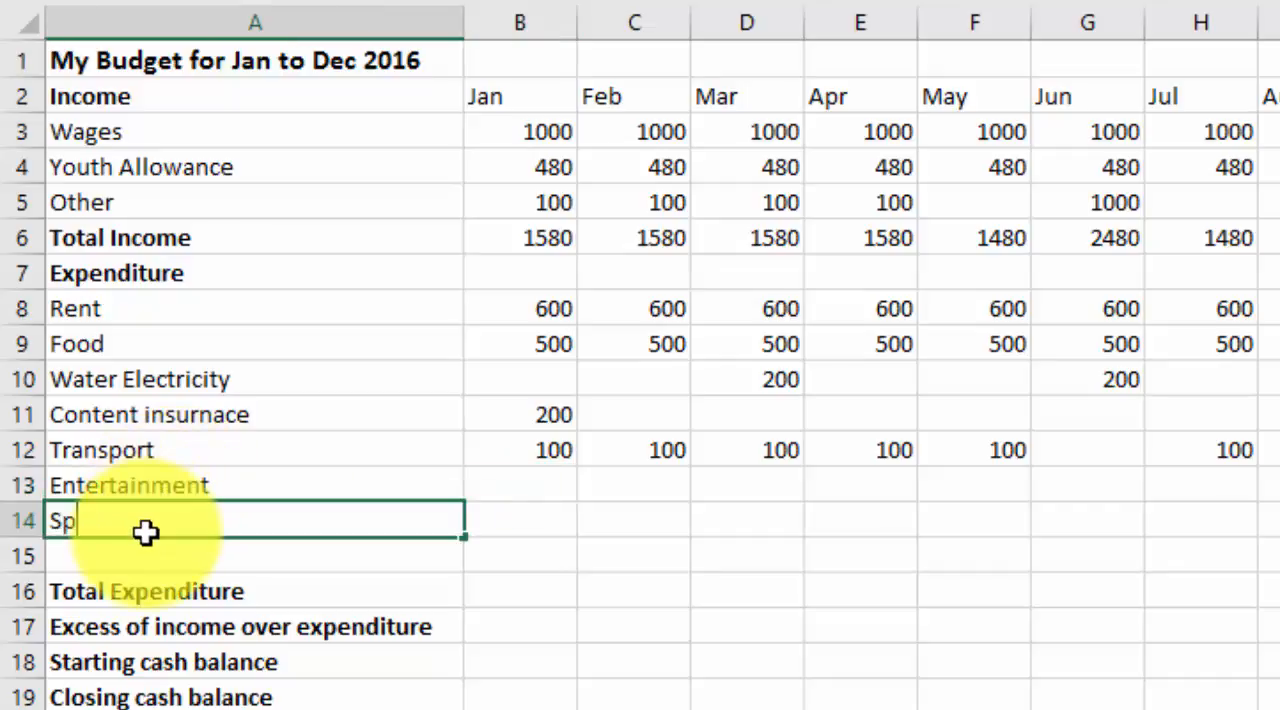
type("ort")
key("Tab")
left_click(142, 566)
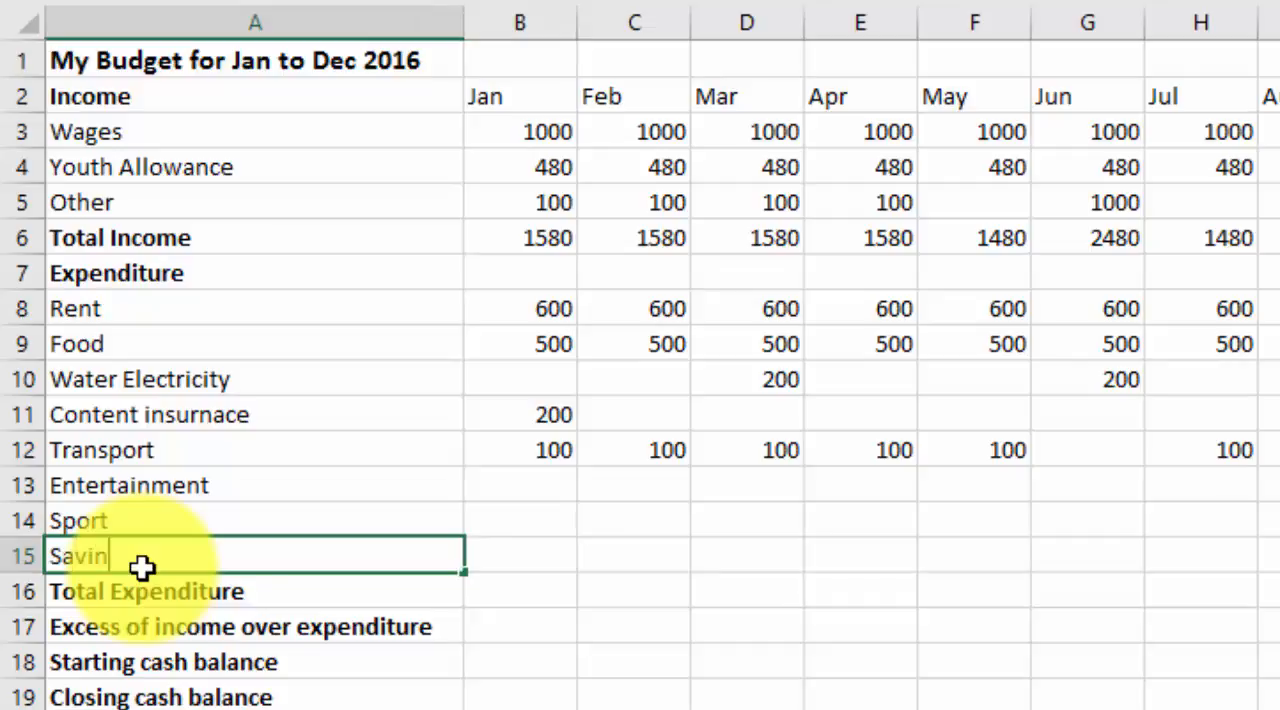
type("Saving")
key("Tab")
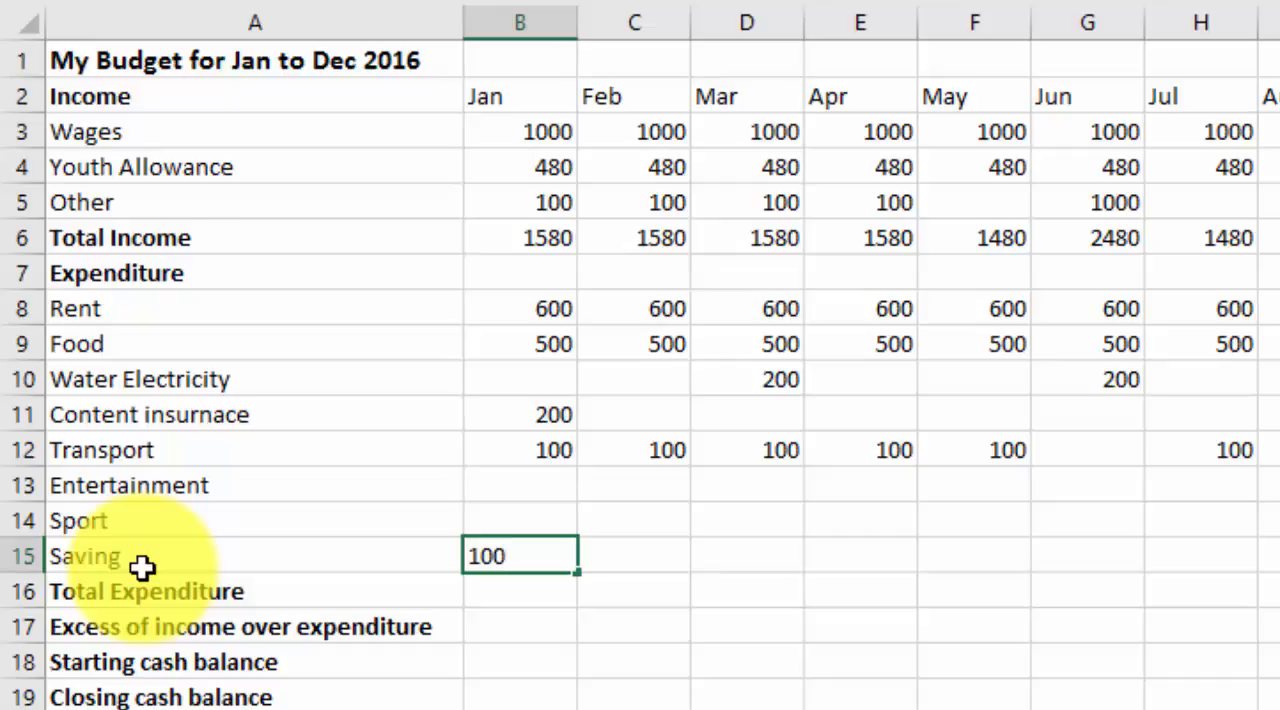
Enter 100 for Saving in January and fill it across the remaining months
left_click(551, 600)
left_click(567, 551)
left_click_drag(579, 574, 1279, 585)
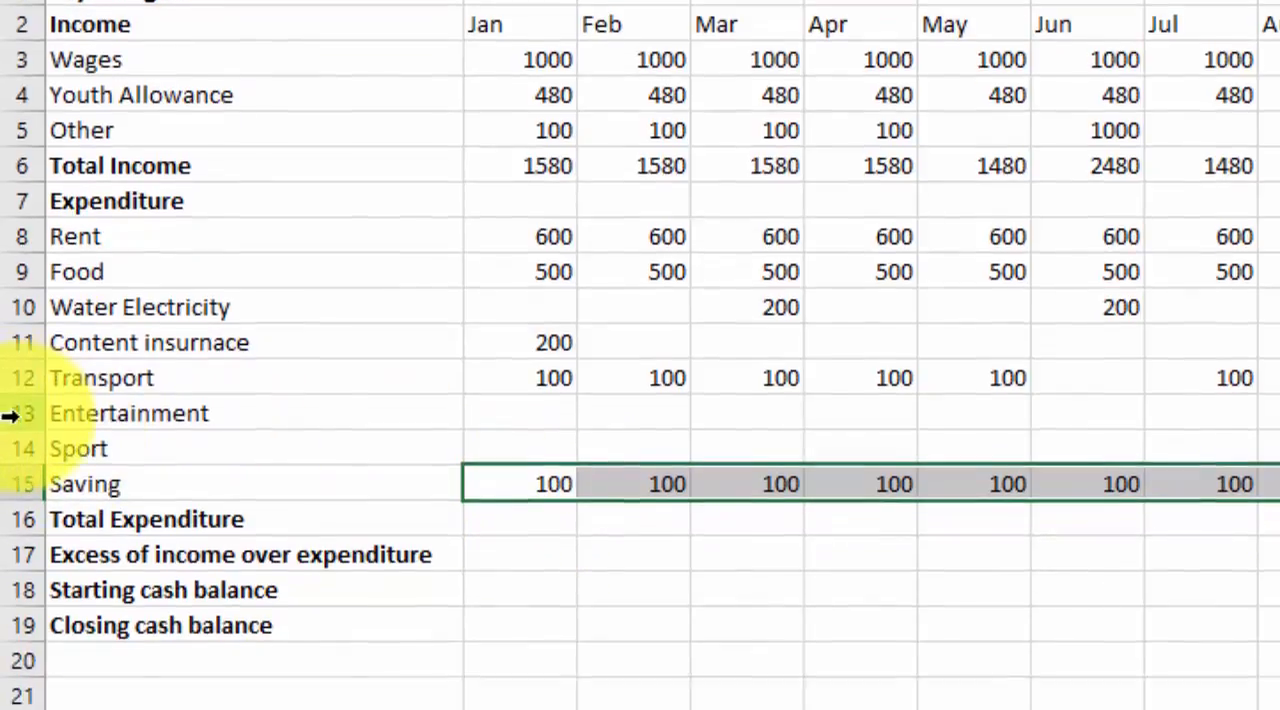
Insert a blank row above the Entertainment row
left_click(12, 484)
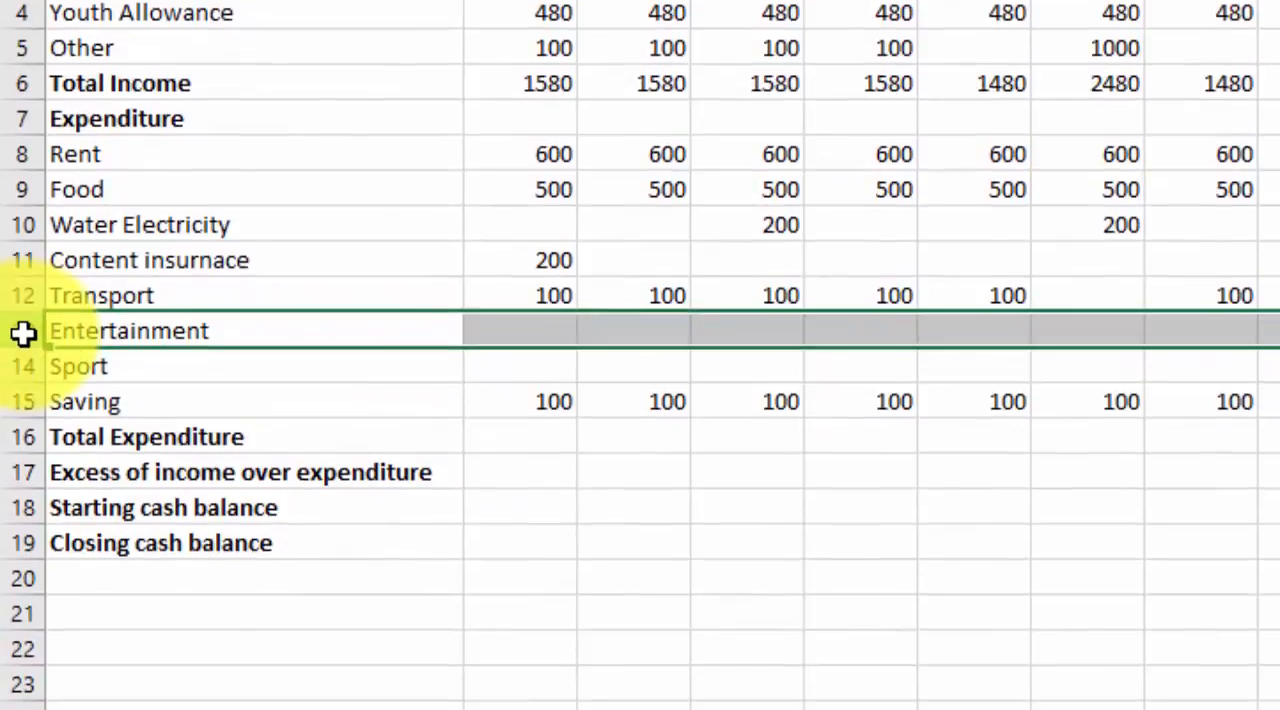
right_click(22, 333)
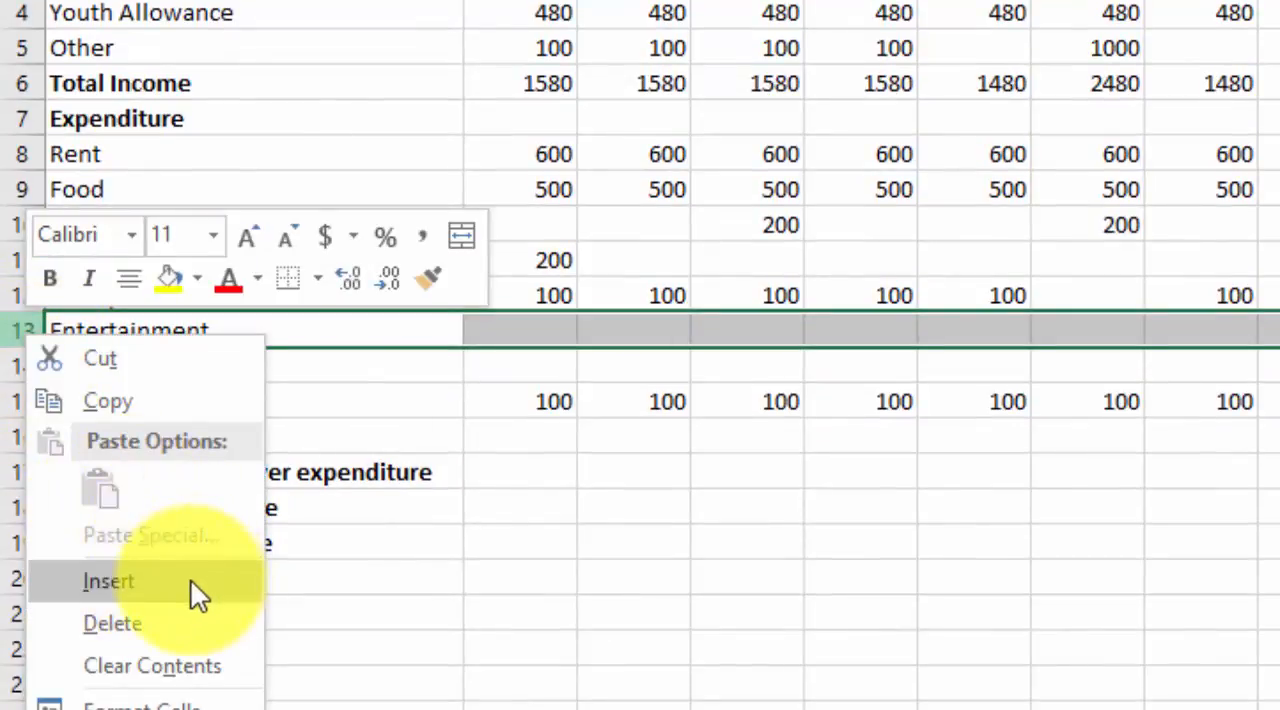
key("Escape")
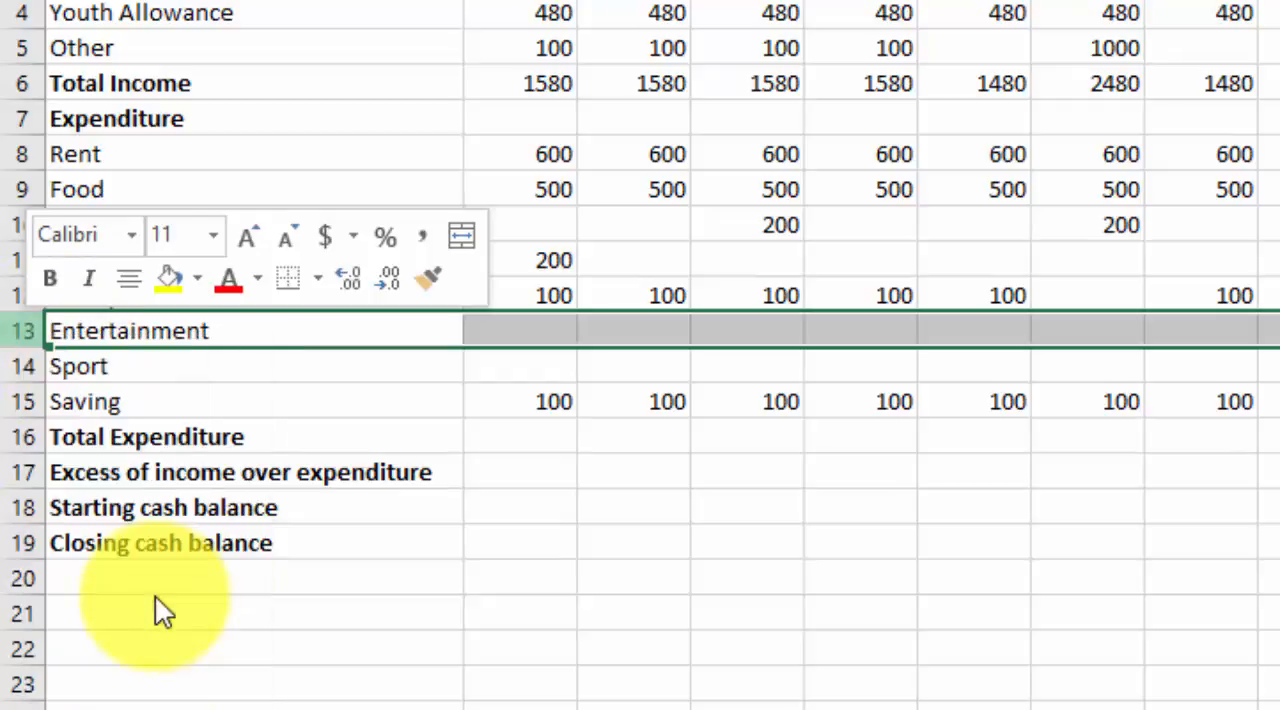
left_click(109, 334)
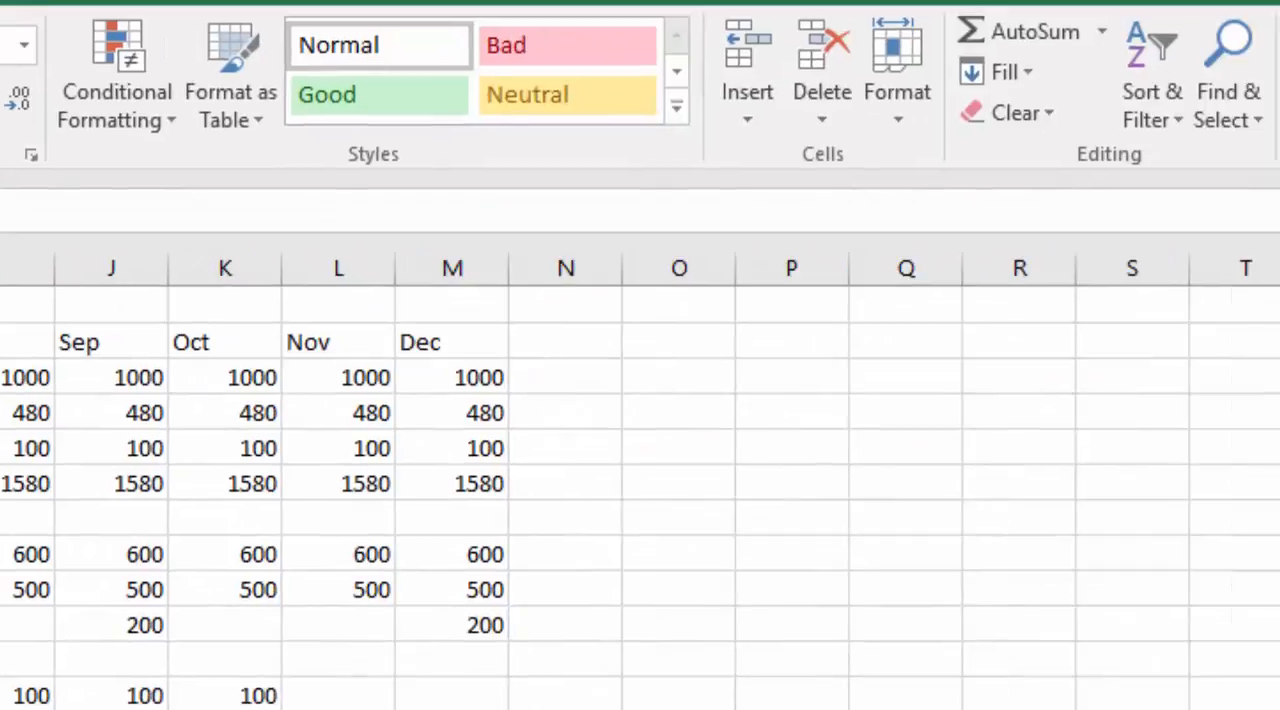
Total January's expenditure in B17 with =SUM(B8:B16) and fill the formula across the remaining months
left_click(1017, 33)
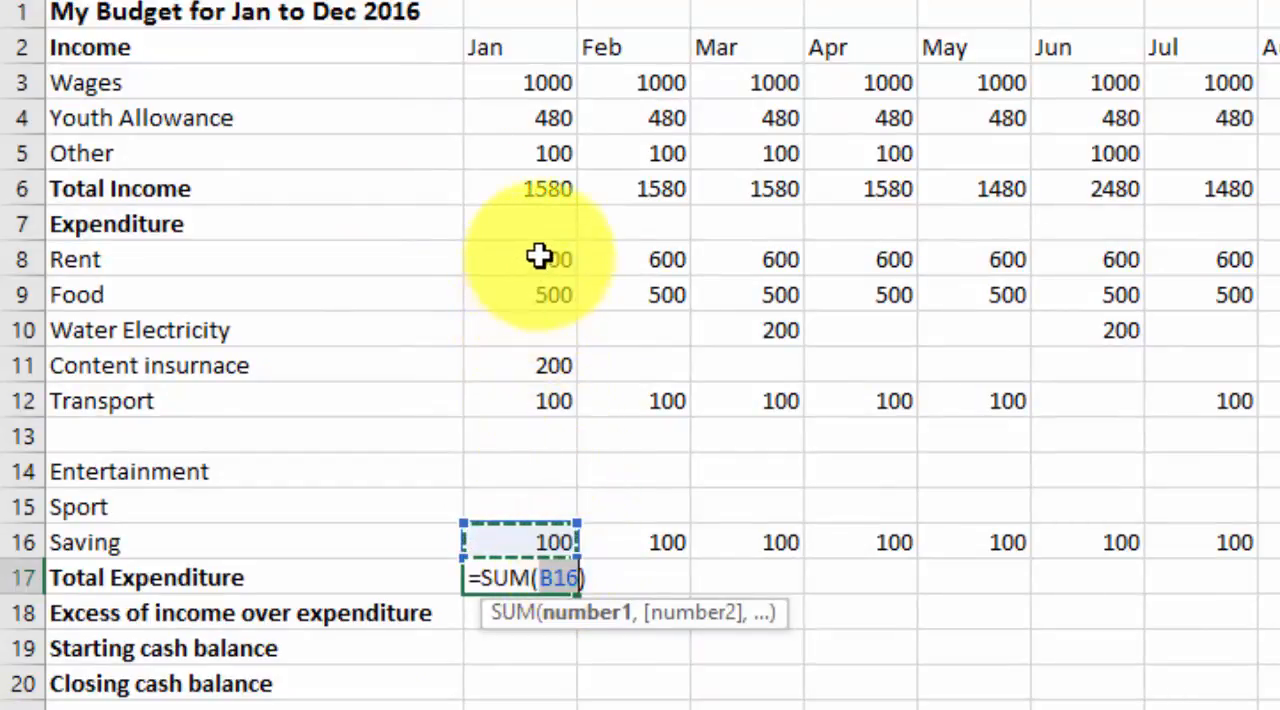
left_click_drag(539, 257, 527, 531)
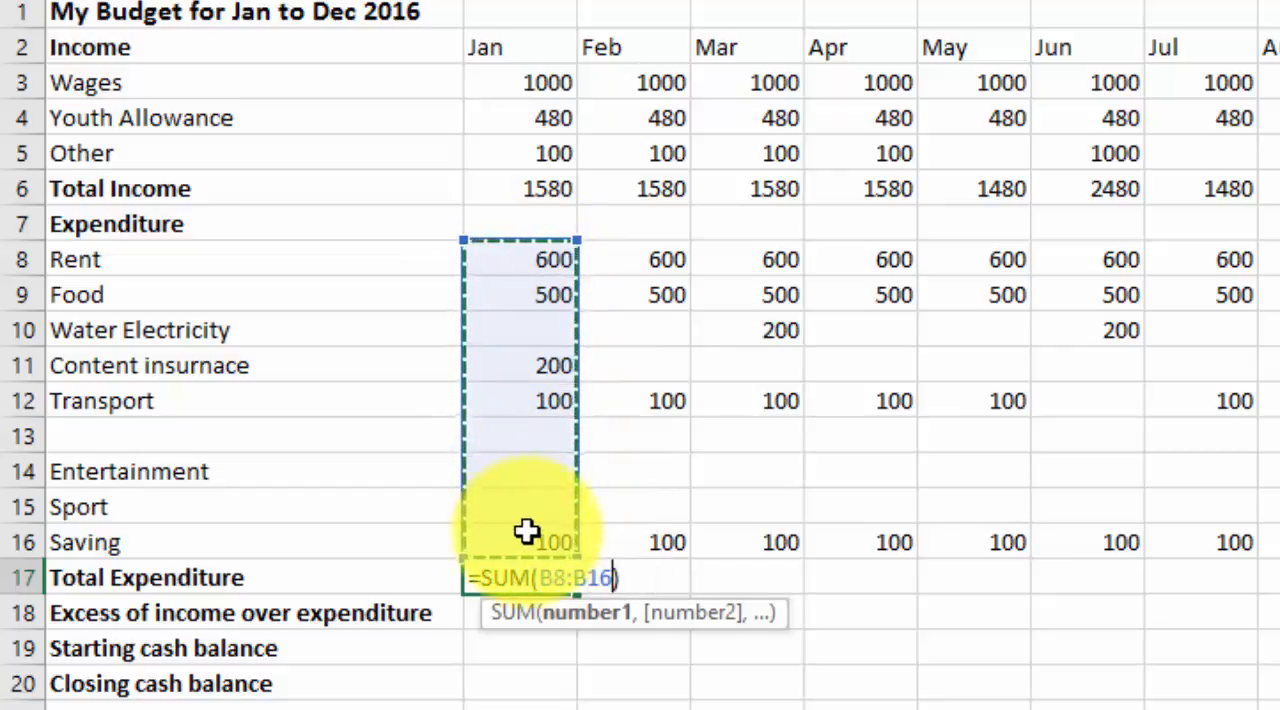
key("Return")
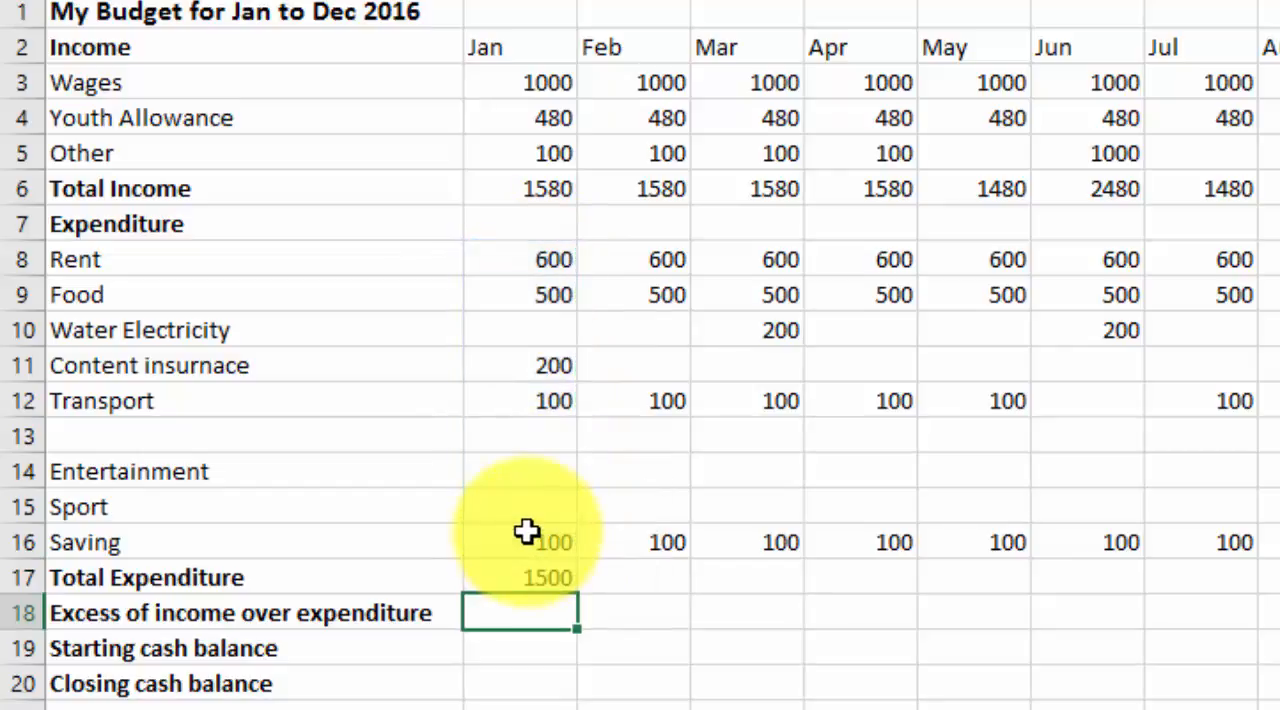
left_click(553, 578)
left_click_drag(575, 597, 1260, 598)
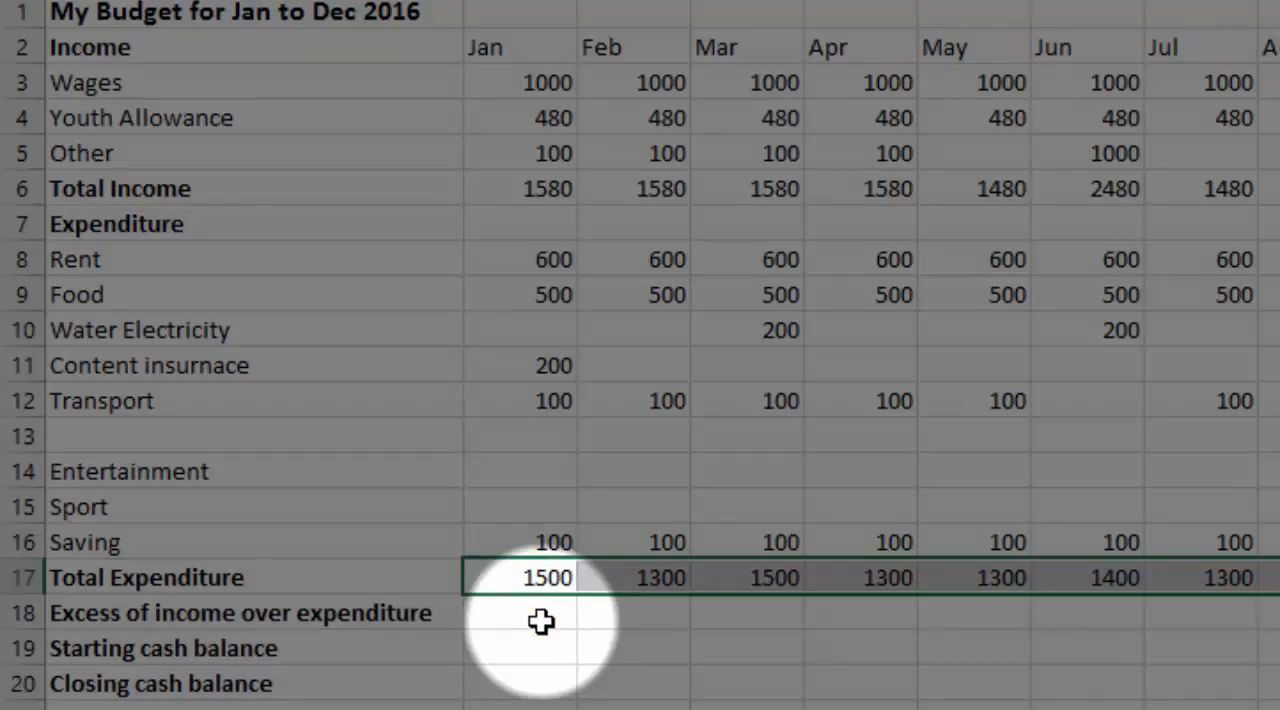
Calculate January's excess of income over expenditure in B18 with =B6-B17 and fill the formula across the remaining months
left_click(541, 621)
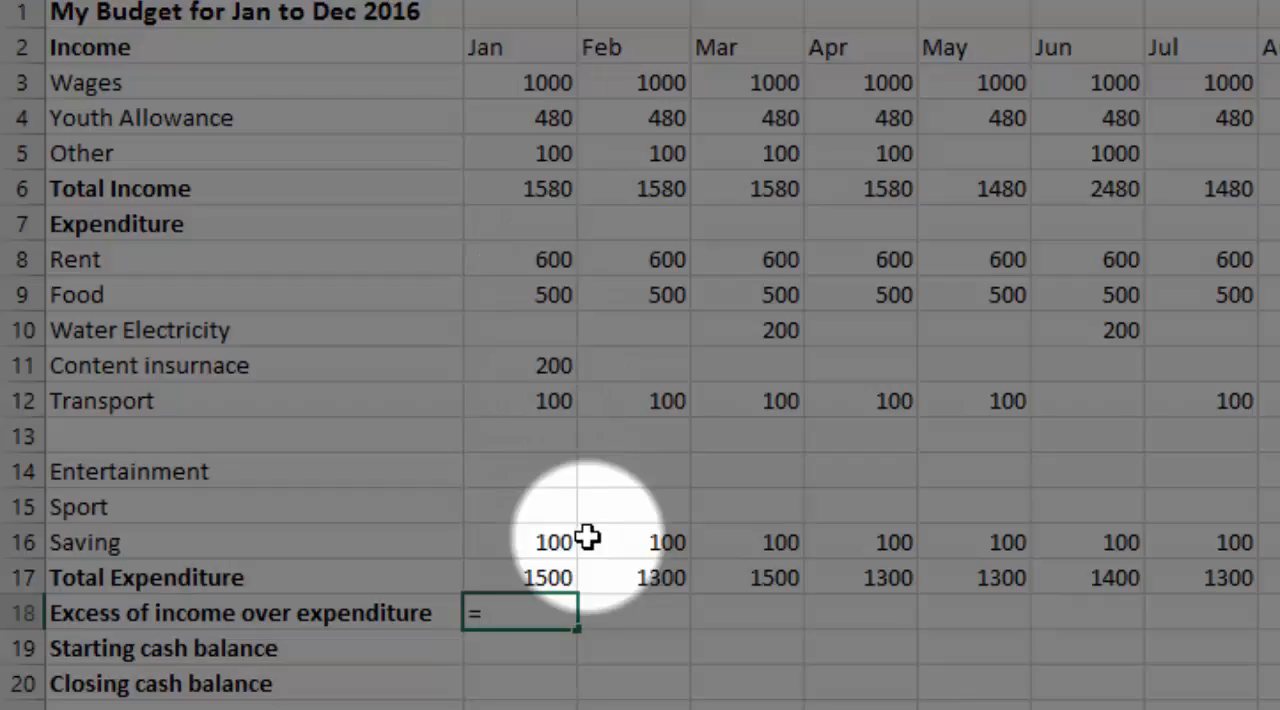
left_click(536, 188)
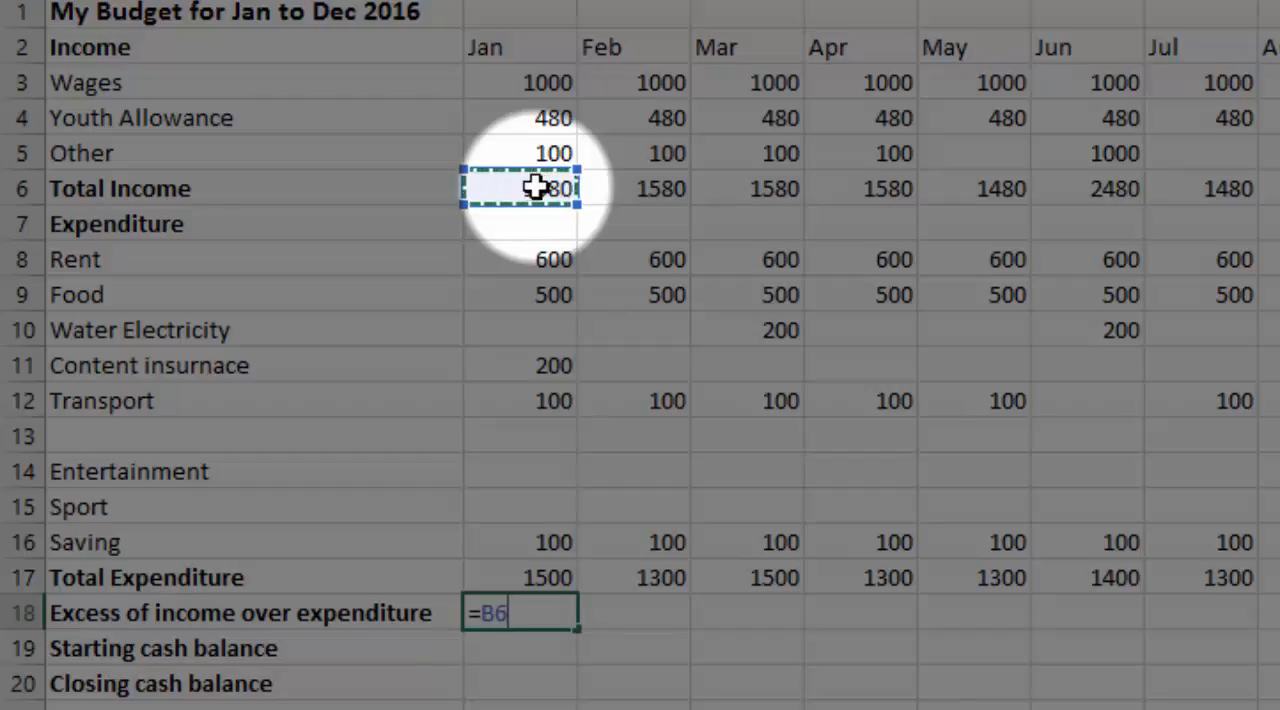
type("-")
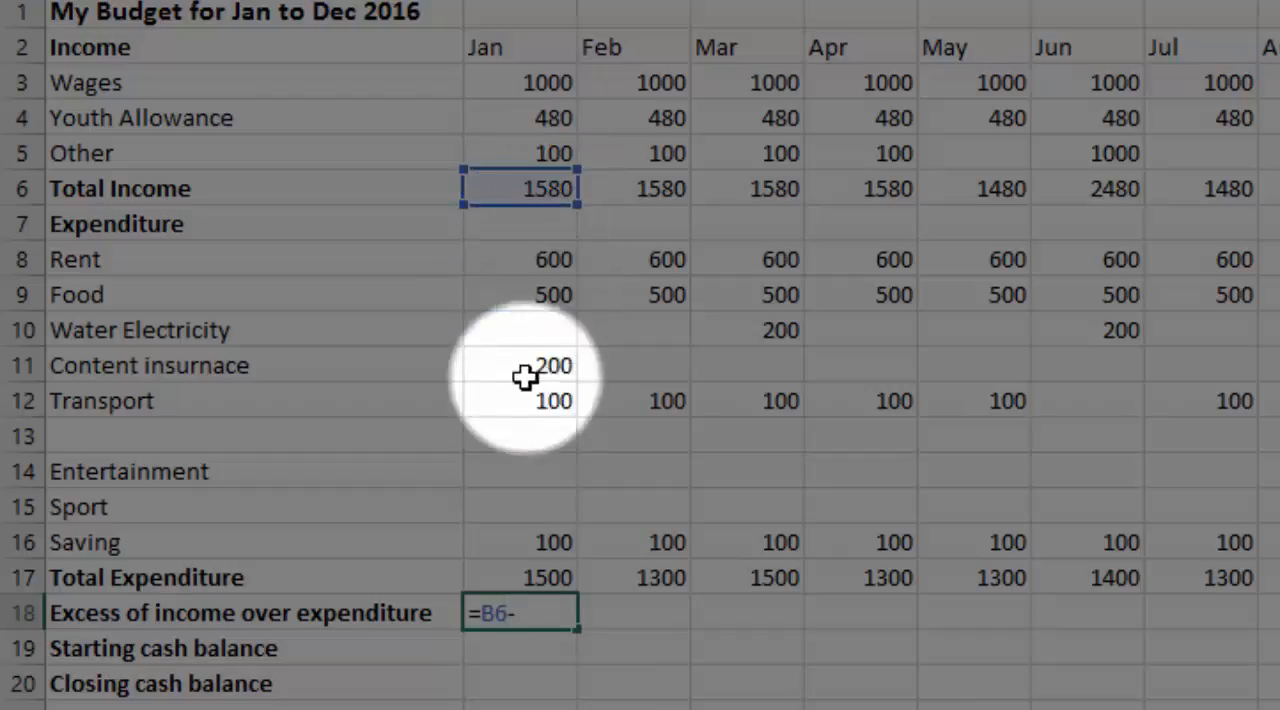
left_click(533, 578)
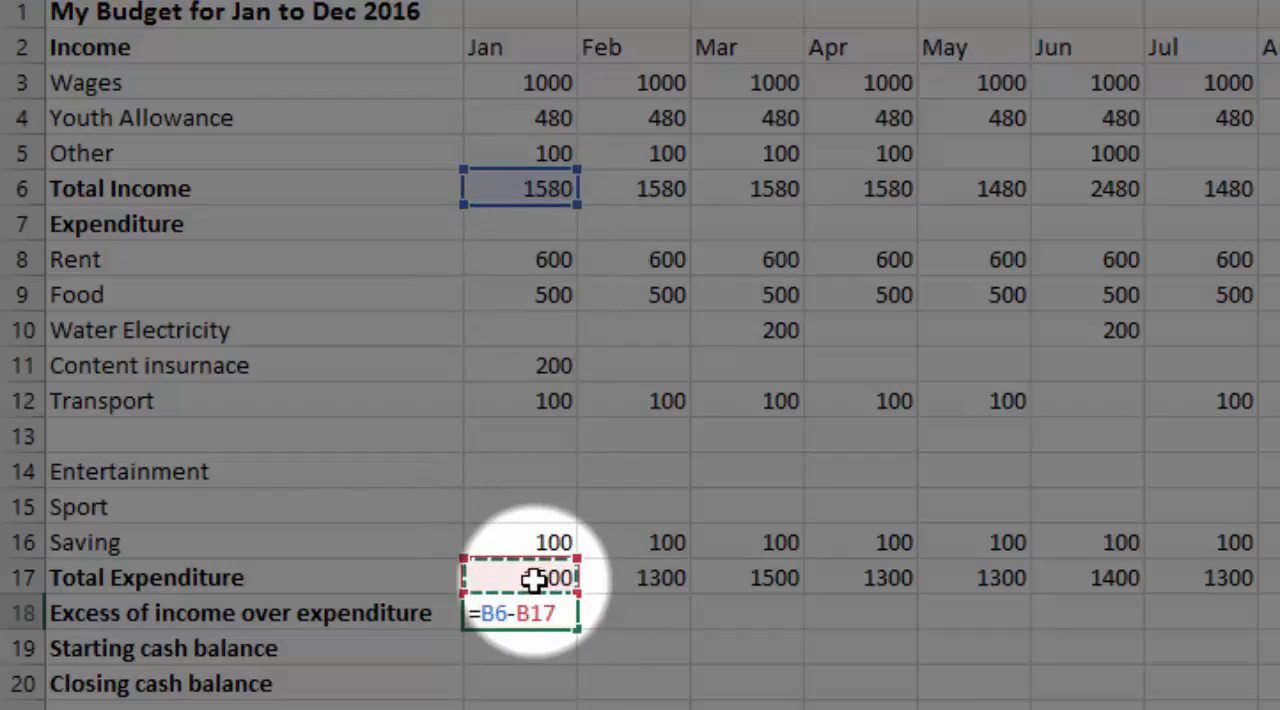
key("Return")
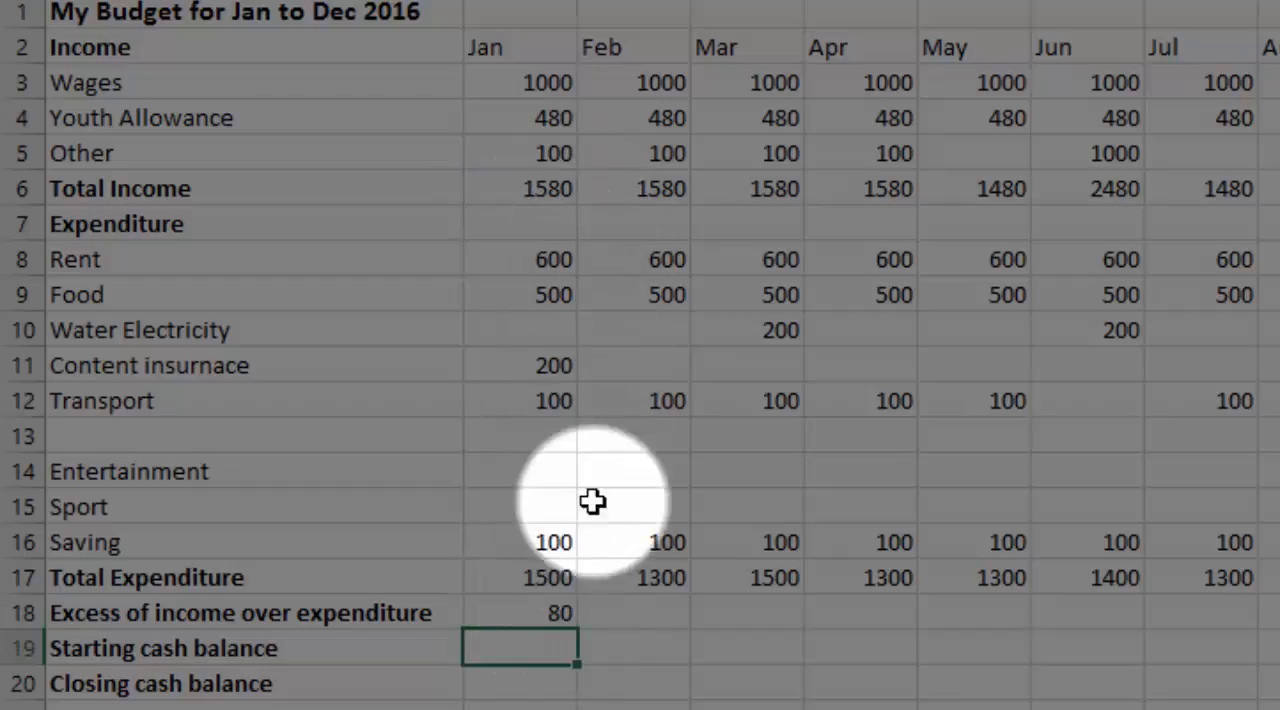
left_click(555, 613)
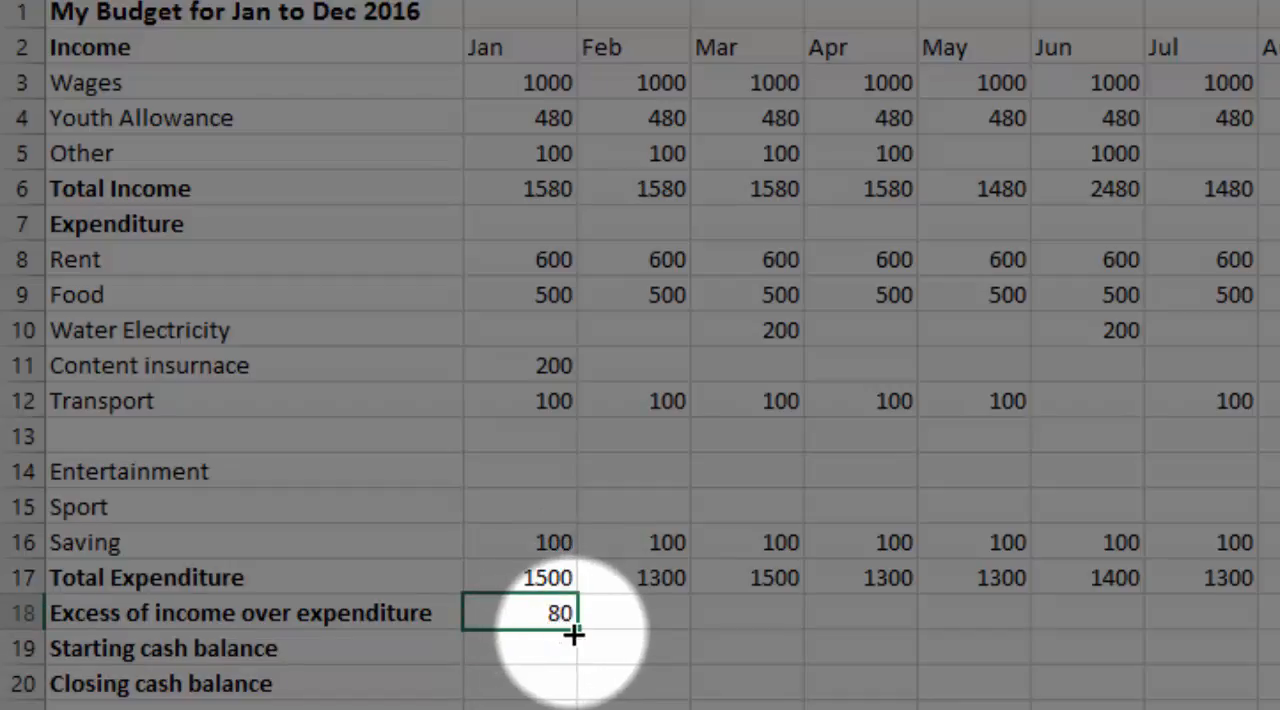
left_click_drag(580, 633, 1275, 630)
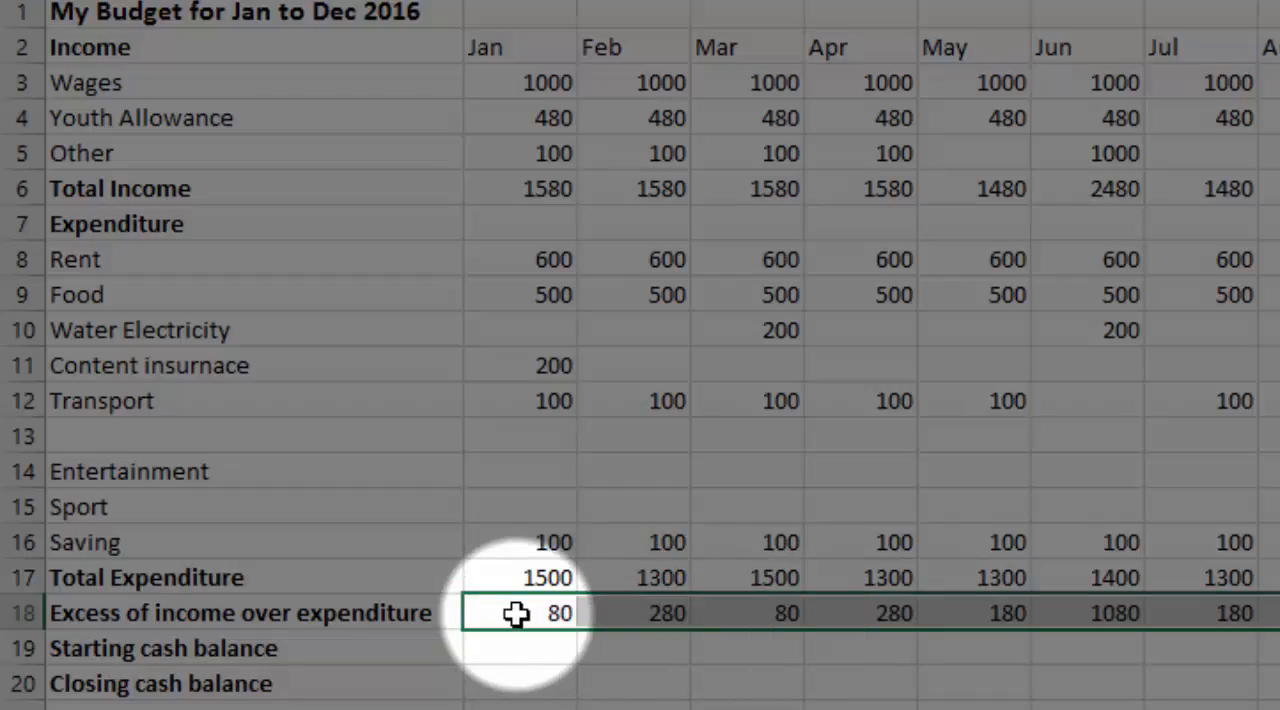
Enter 0 as January's starting cash balance in B19 and calculate the closing cash balance in B20 with =SUM(B18:B19)
left_click(529, 651)
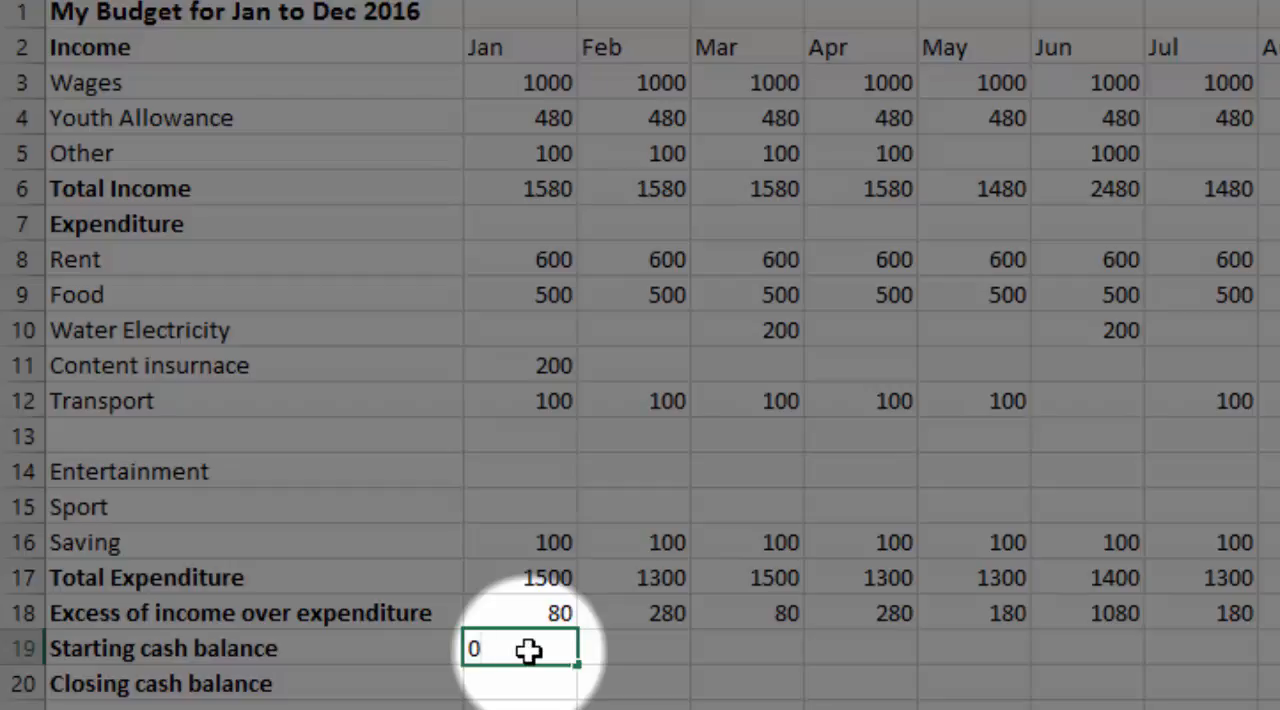
key("Return")
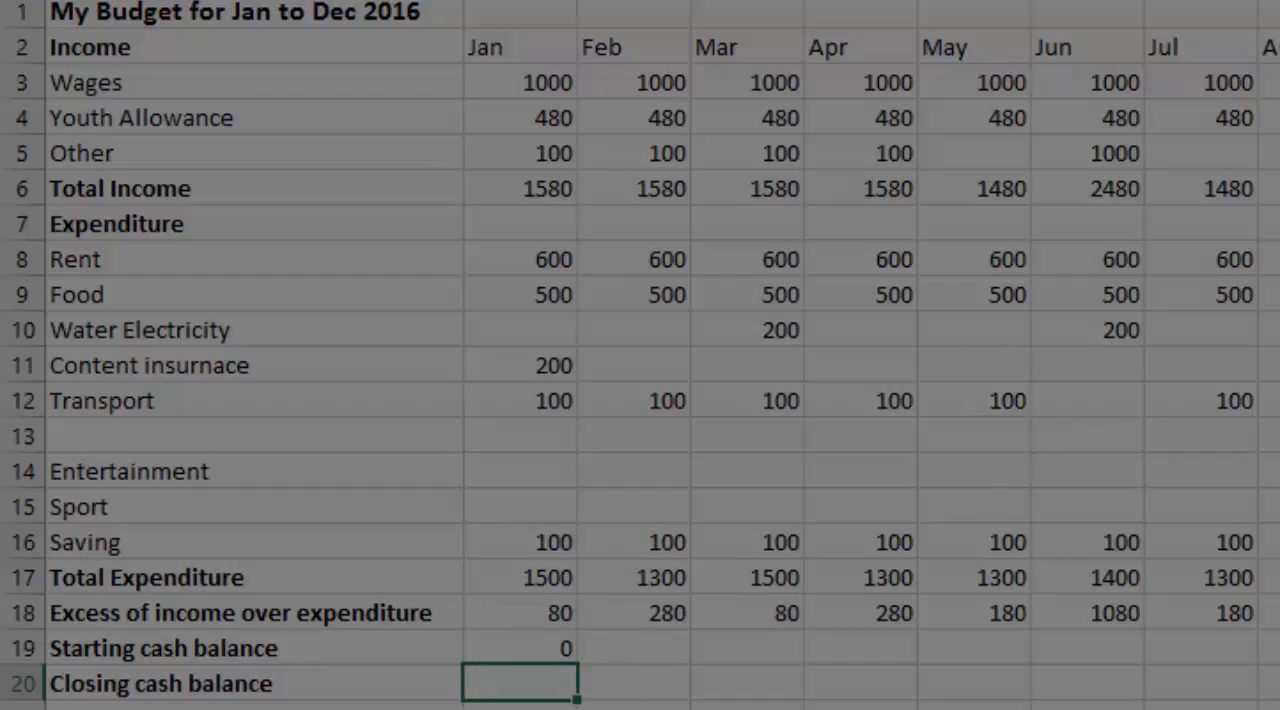
key("alt+equal")
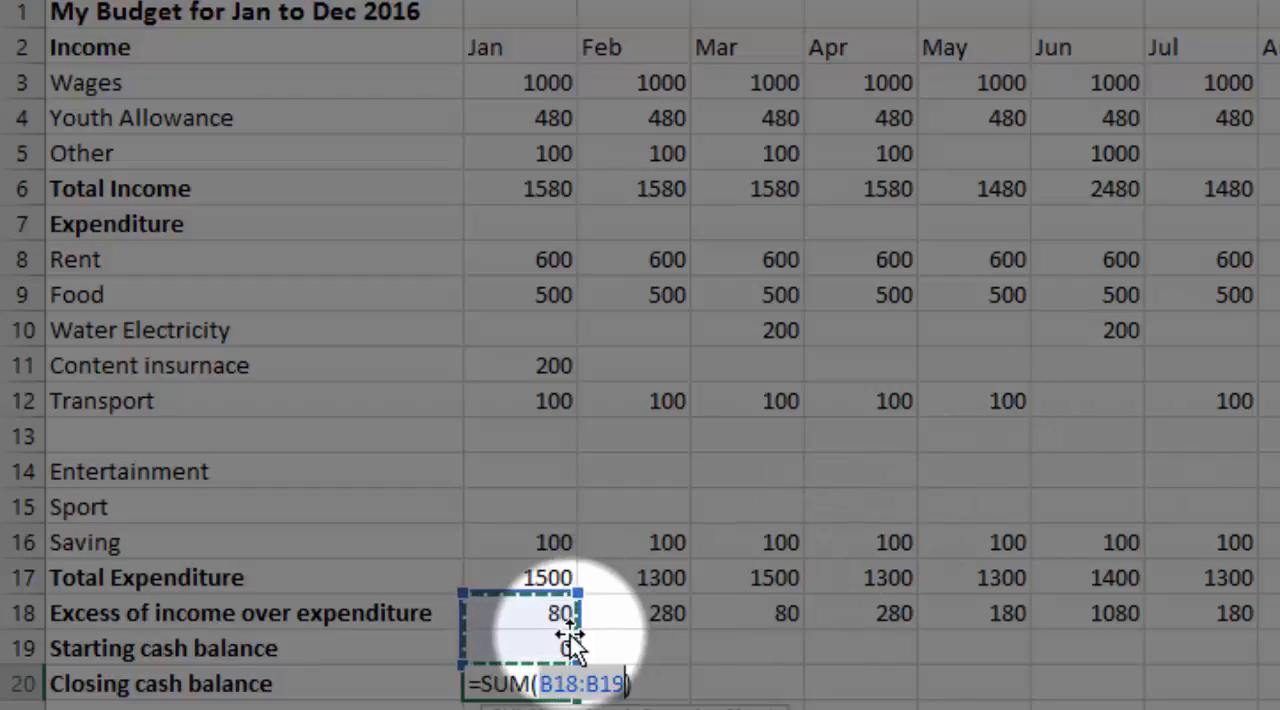
key("Return")
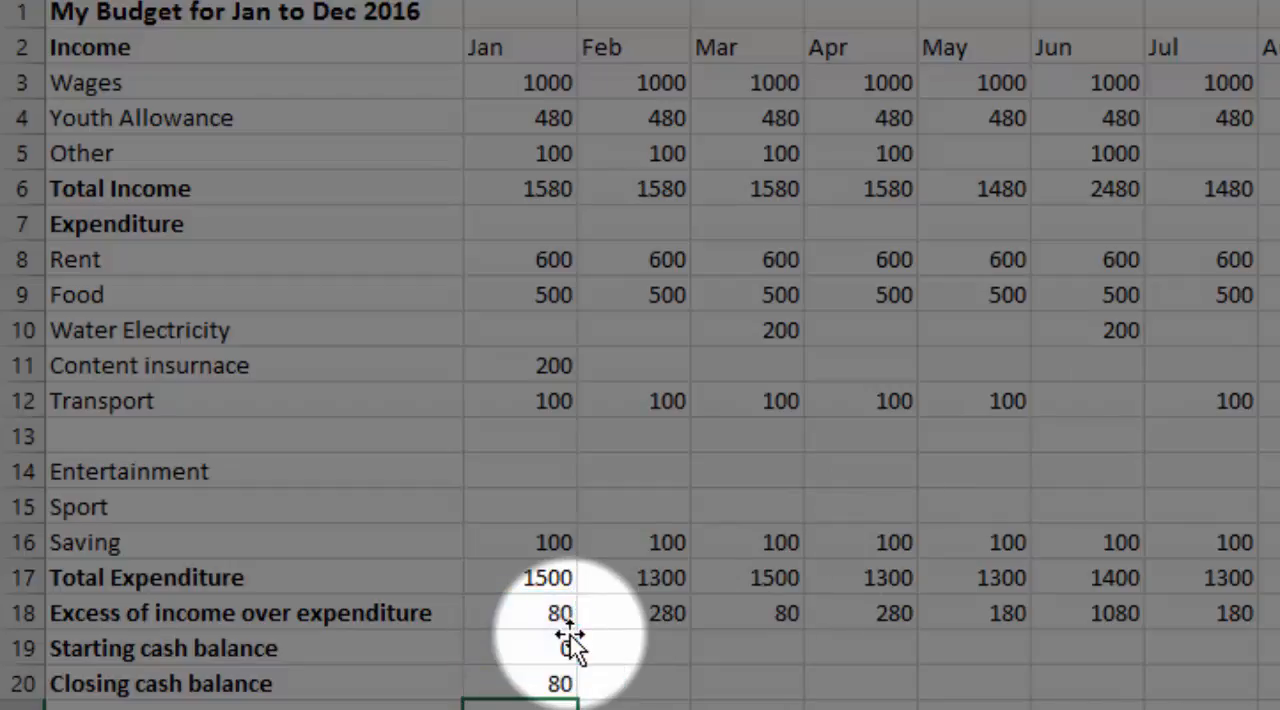
left_click(545, 681)
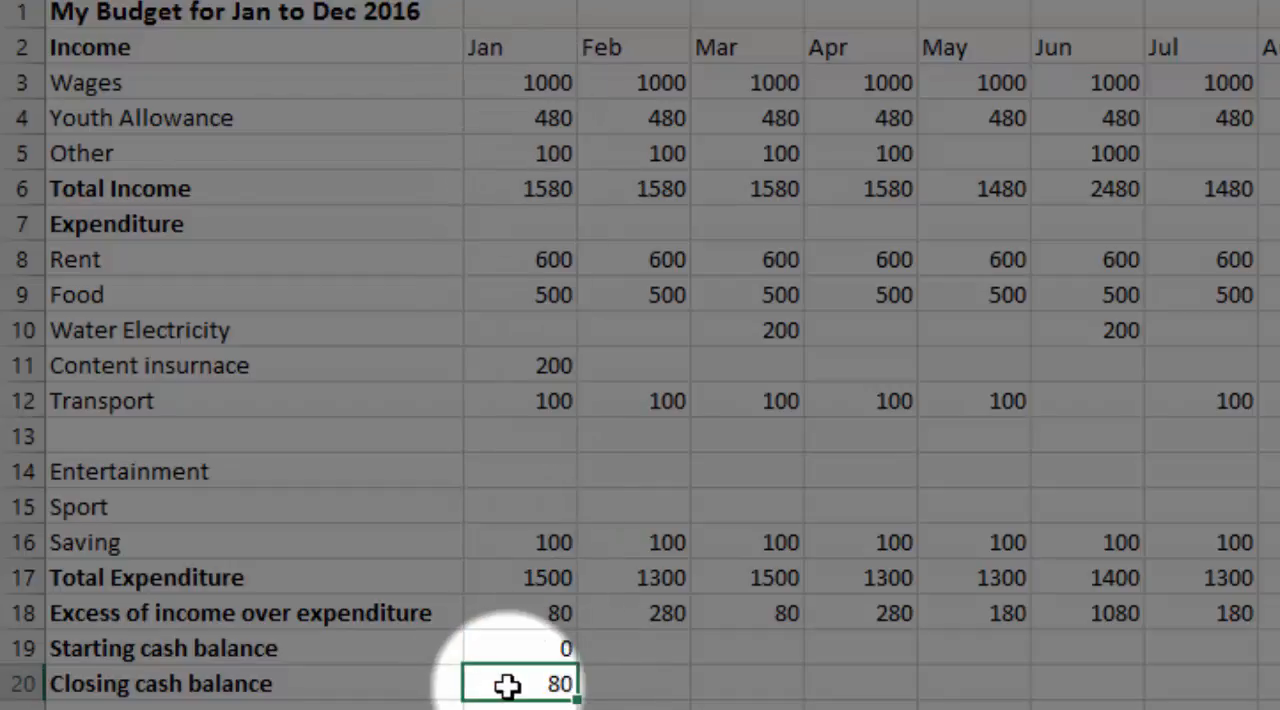
Set February's starting cash balance in C19 to =B20 and fill it and the B20 closing balance formula across the remaining months
left_click(652, 648)
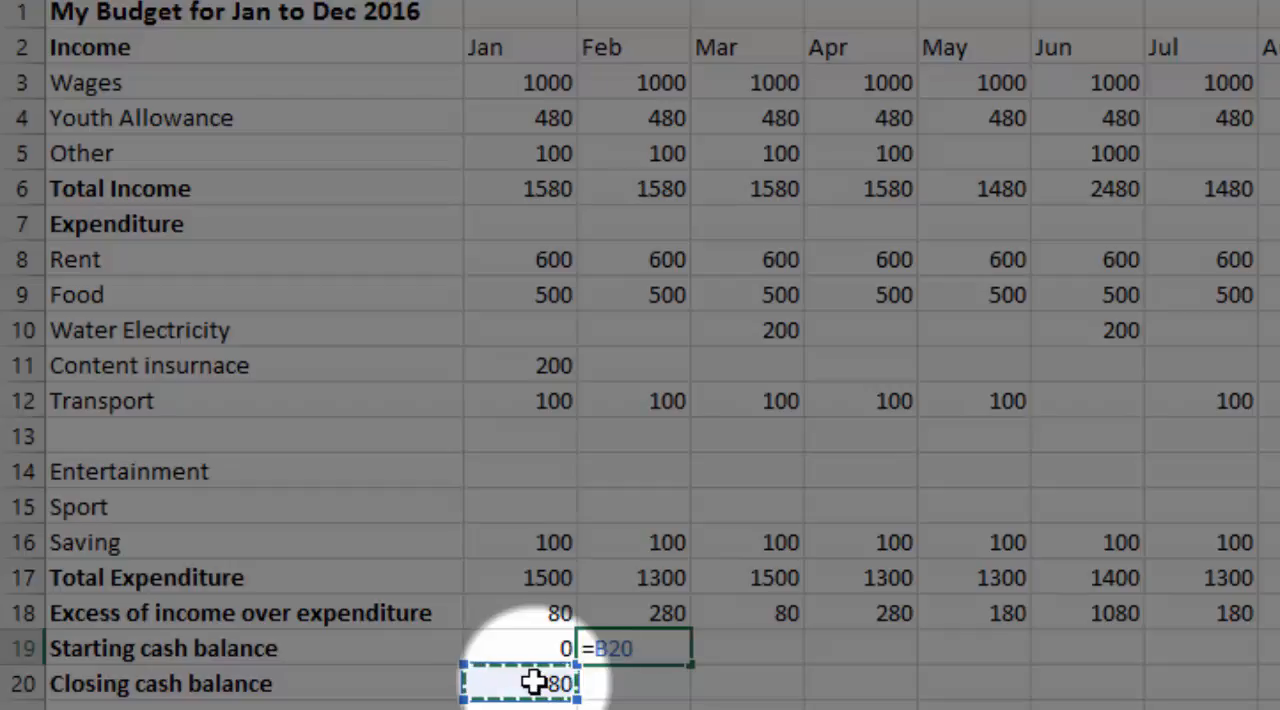
key("Return")
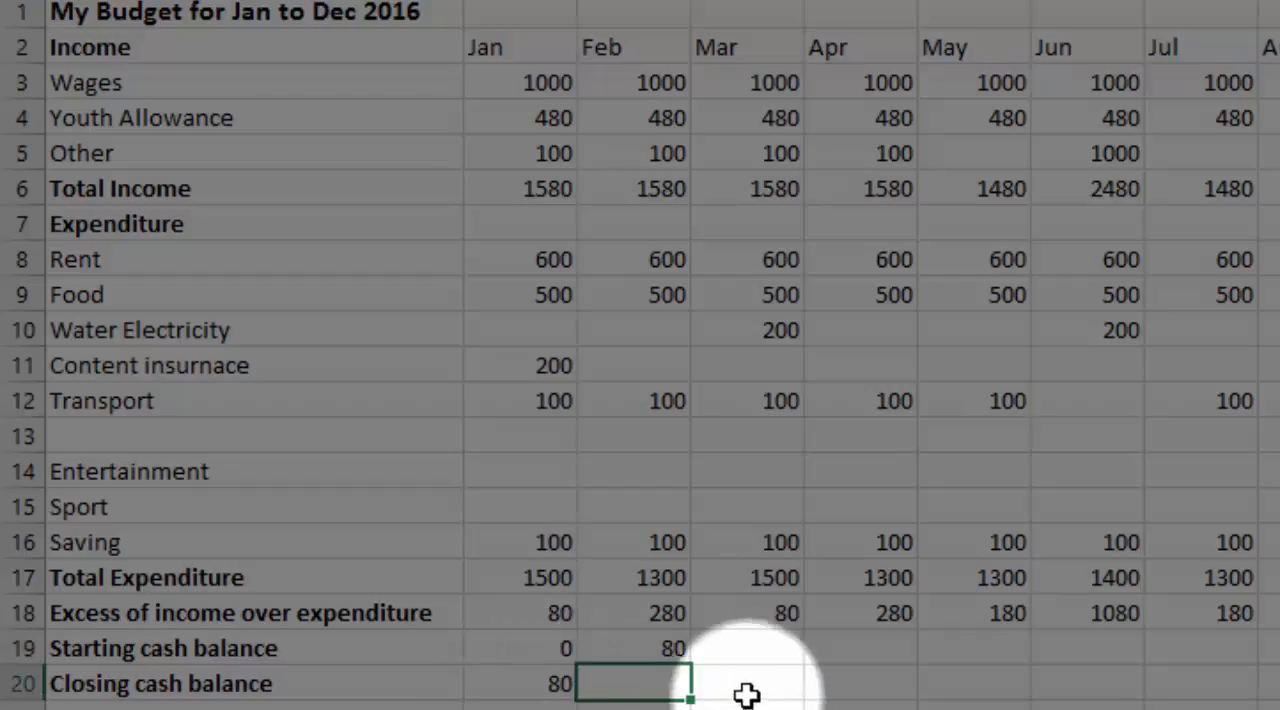
left_click(674, 648)
mouse_move(692, 664)
left_mouse_down()
mouse_move(780, 685)
mouse_move(1270, 662)
left_mouse_up()
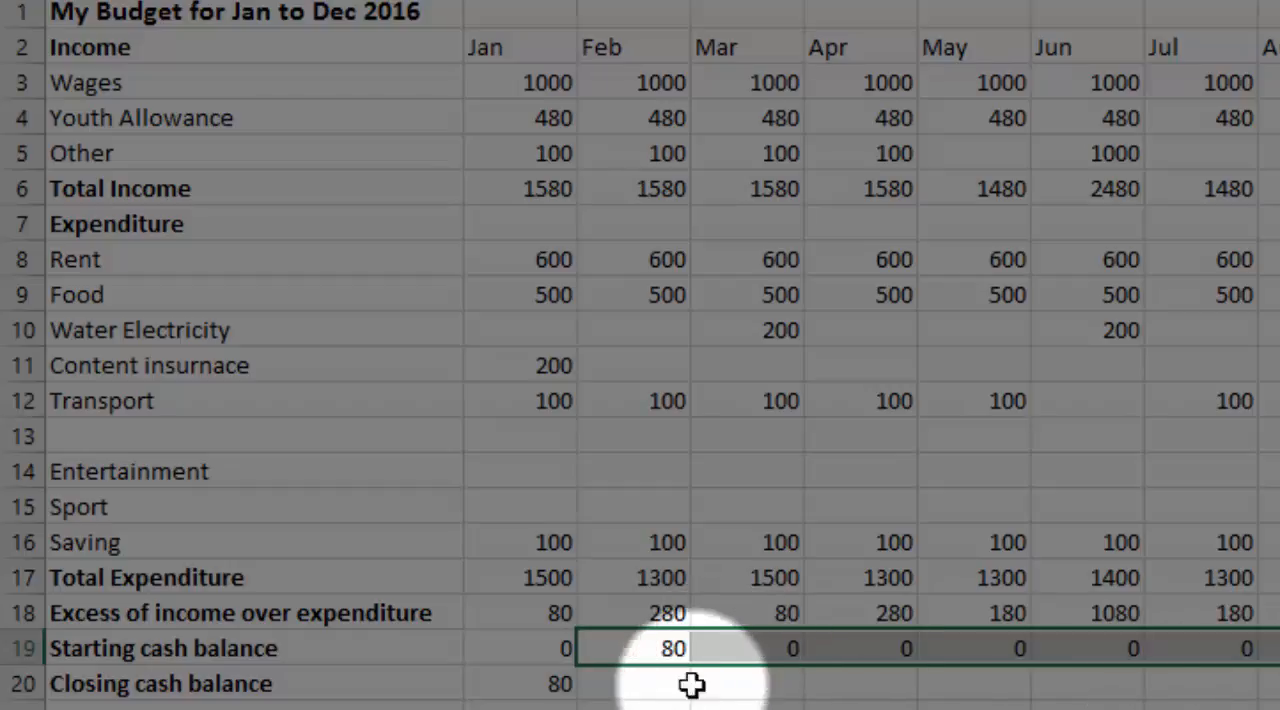
left_click(553, 686)
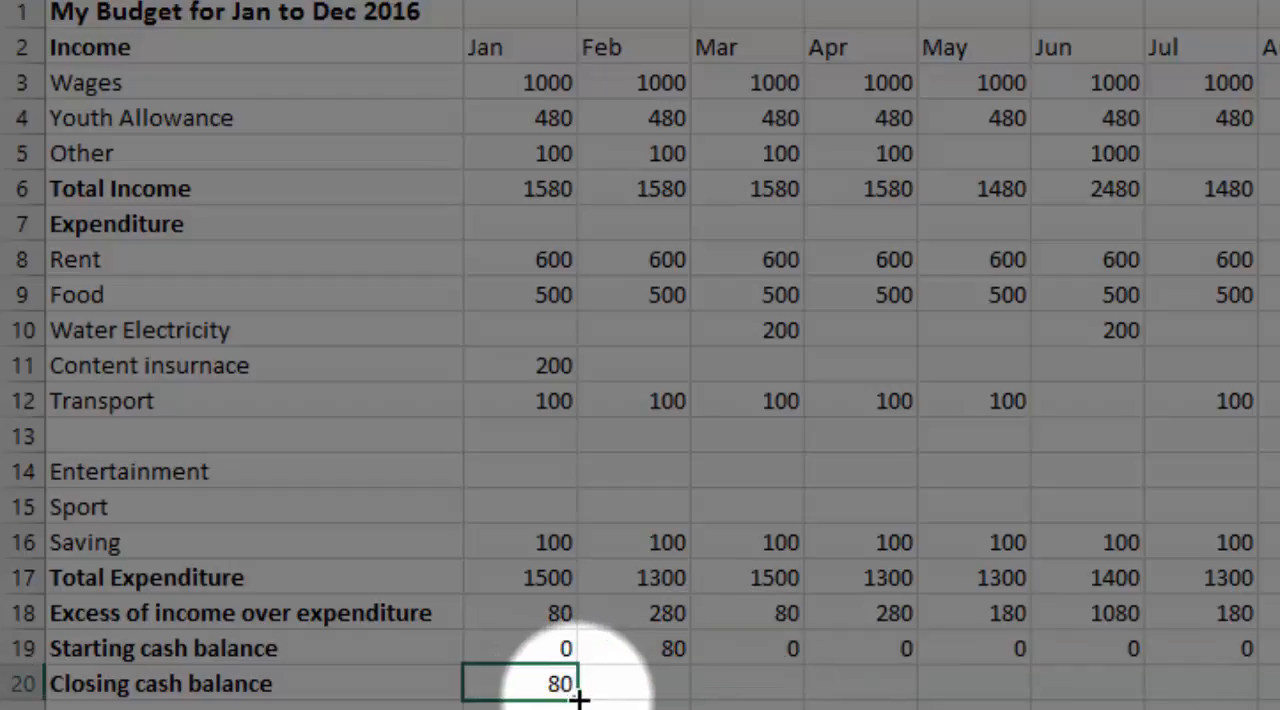
left_click_drag(578, 698, 1279, 700)
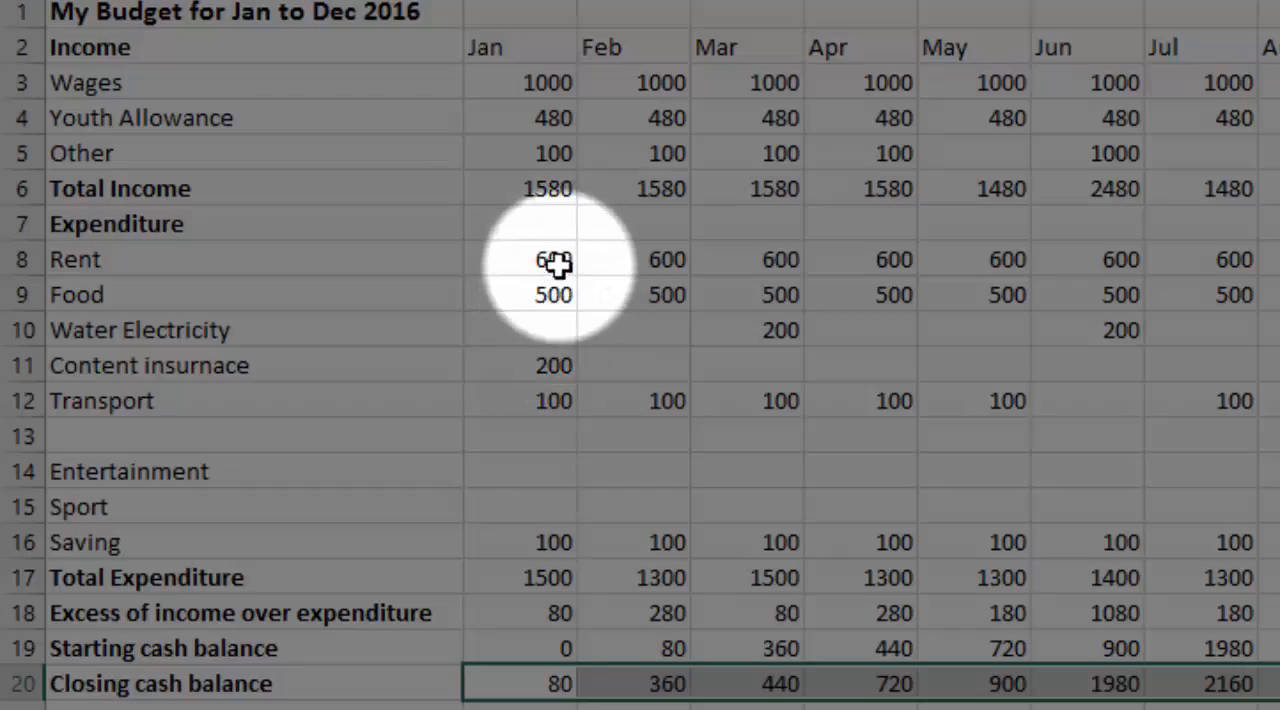
Enter 100 for Sport in January and fill it across the remaining months
left_click(247, 436)
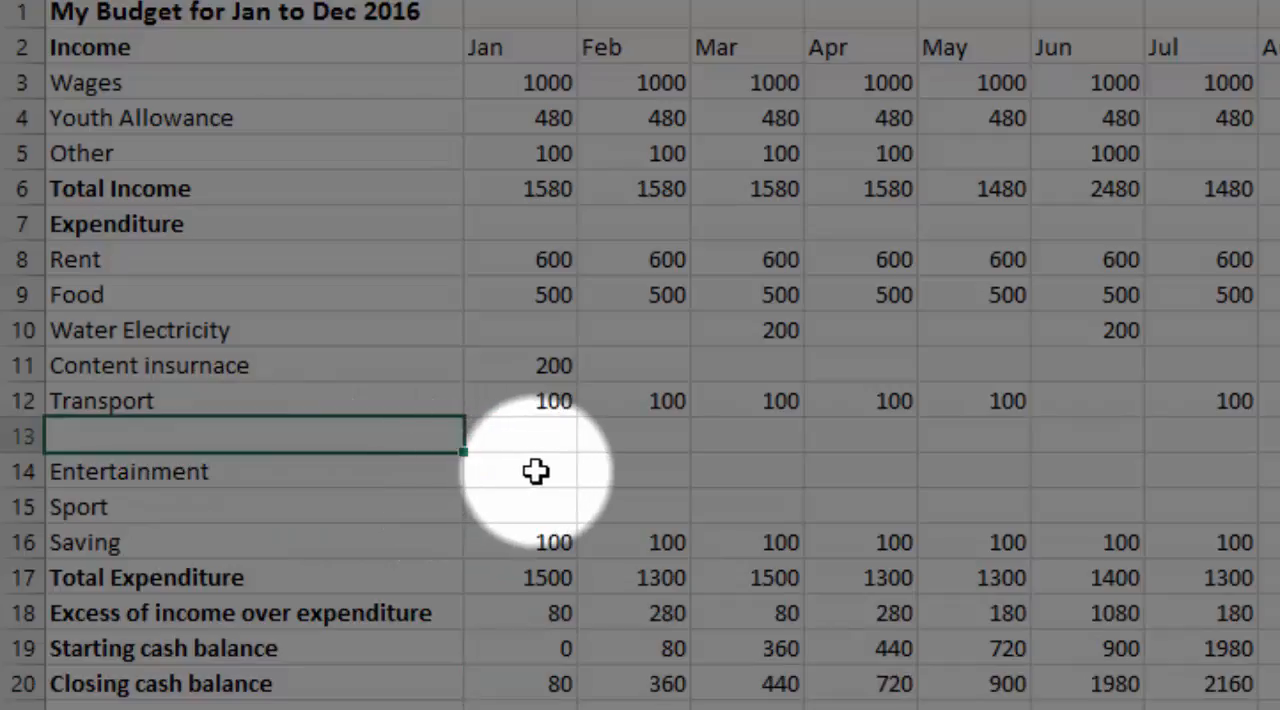
left_click(541, 503)
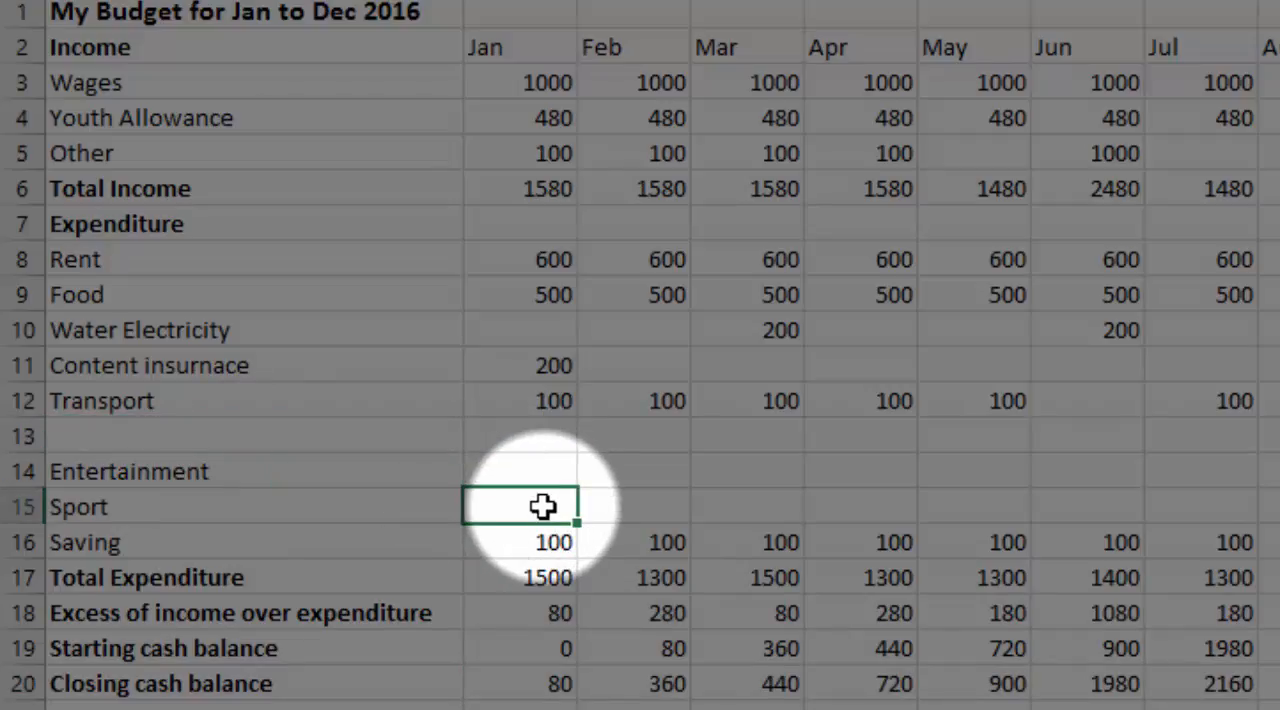
type("100")
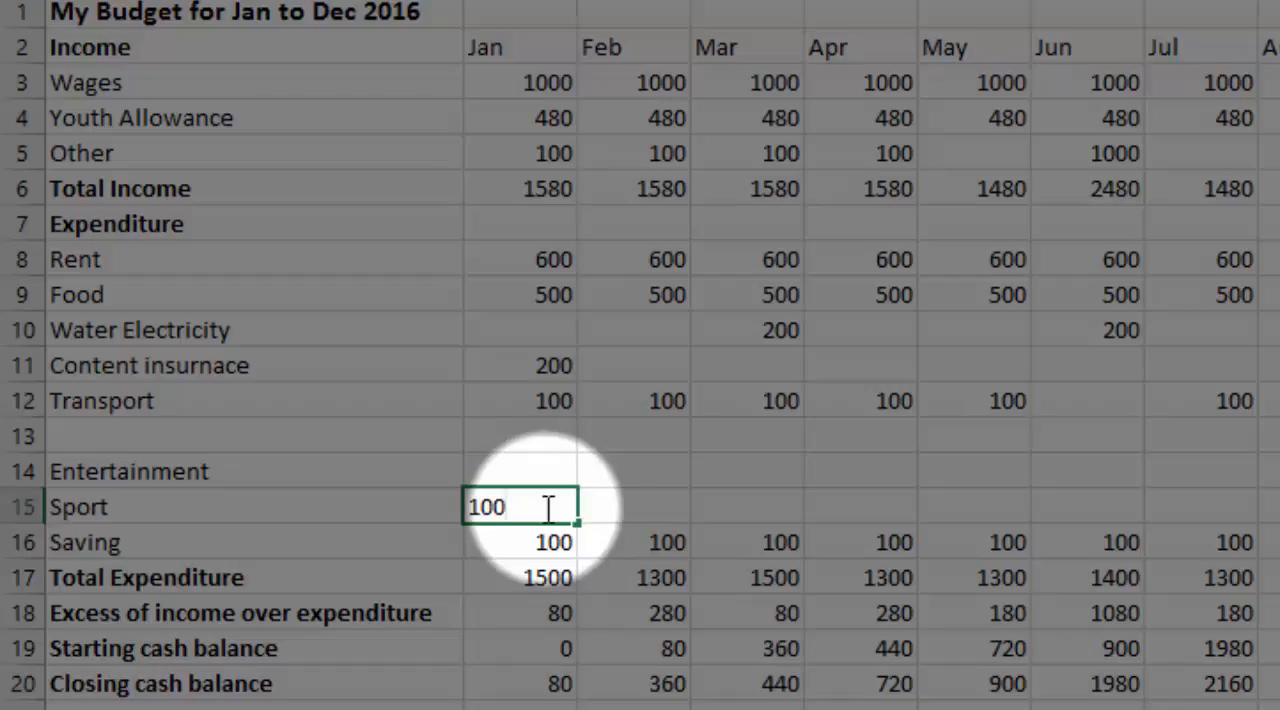
left_click_drag(578, 524, 1275, 520)
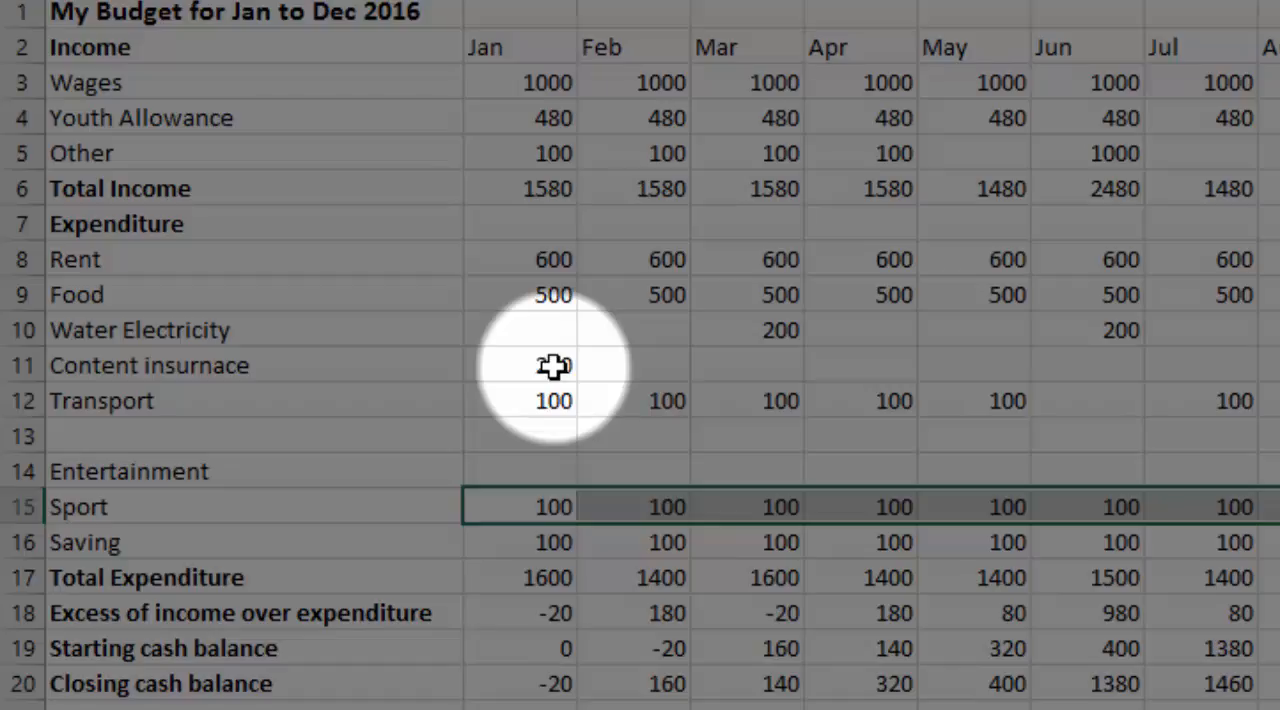
Label the blank expenditure row in A13 as Doctor and enter 50 for May
left_click(312, 437)
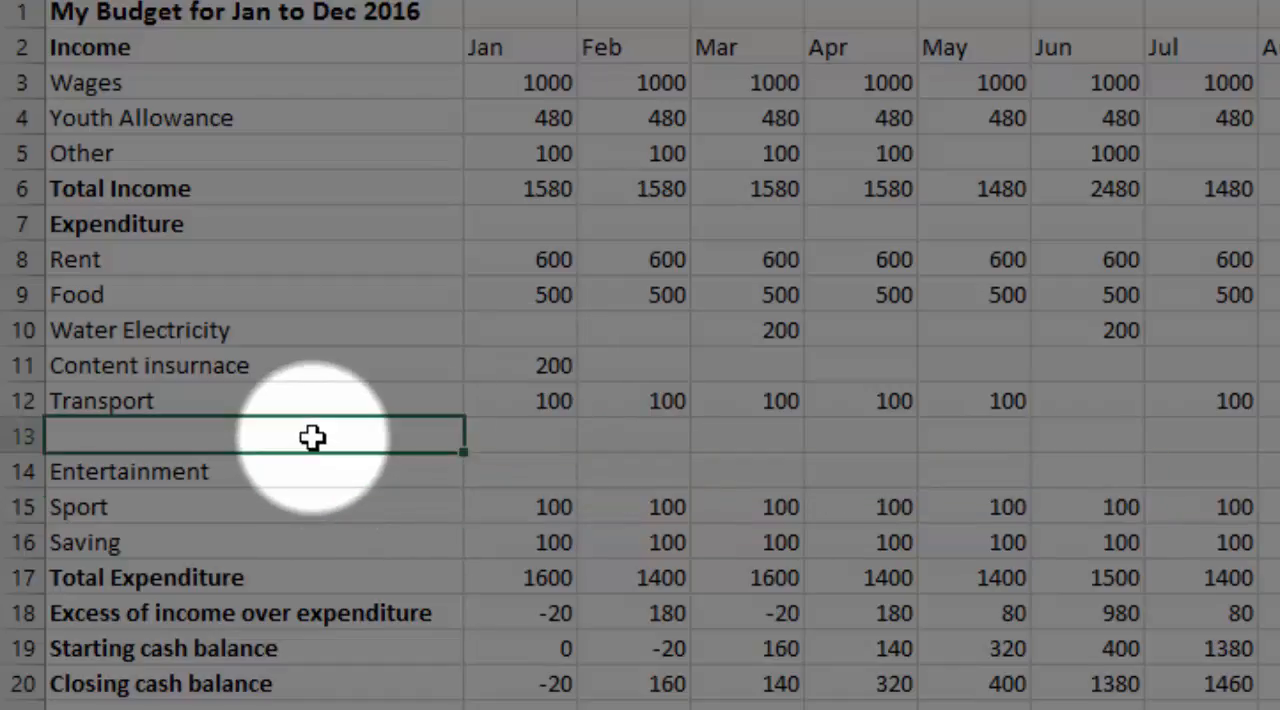
type("Doctor")
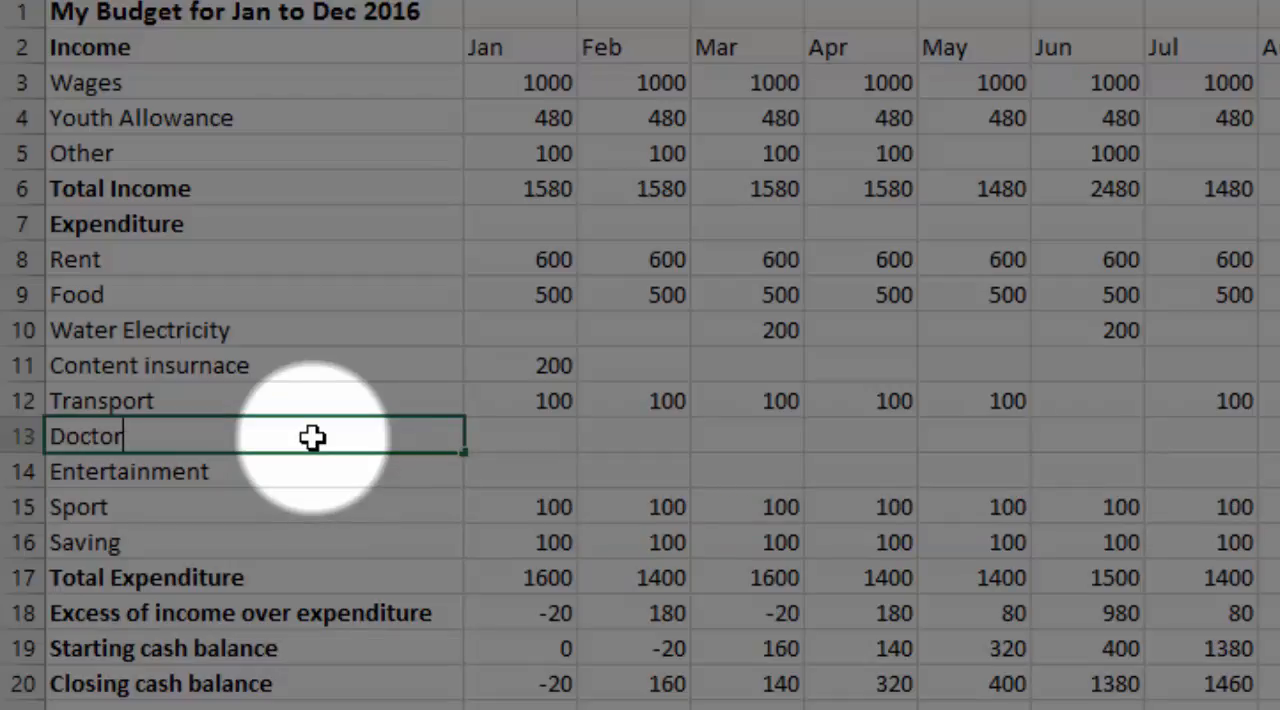
key("Tab")
key("Tab")
key("Tab")
key("Tab")
key("Tab")
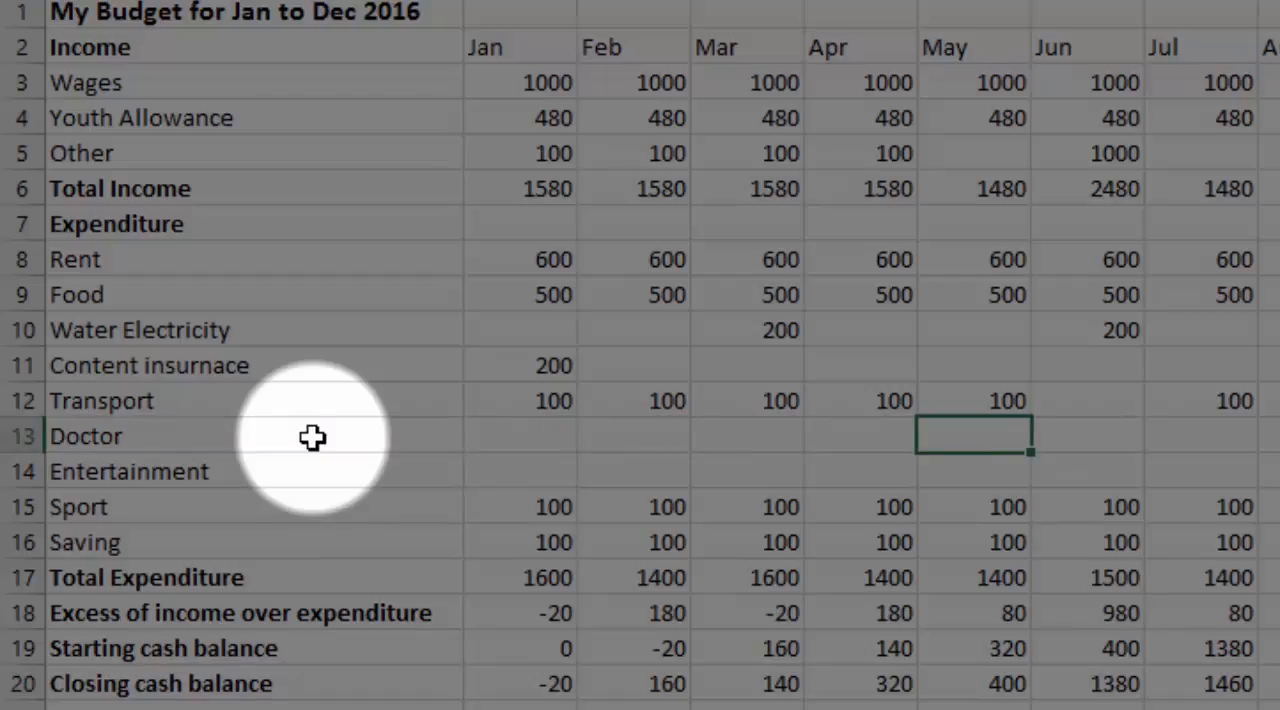
type("50")
key("Tab")
key("Tab")
key("Tab")
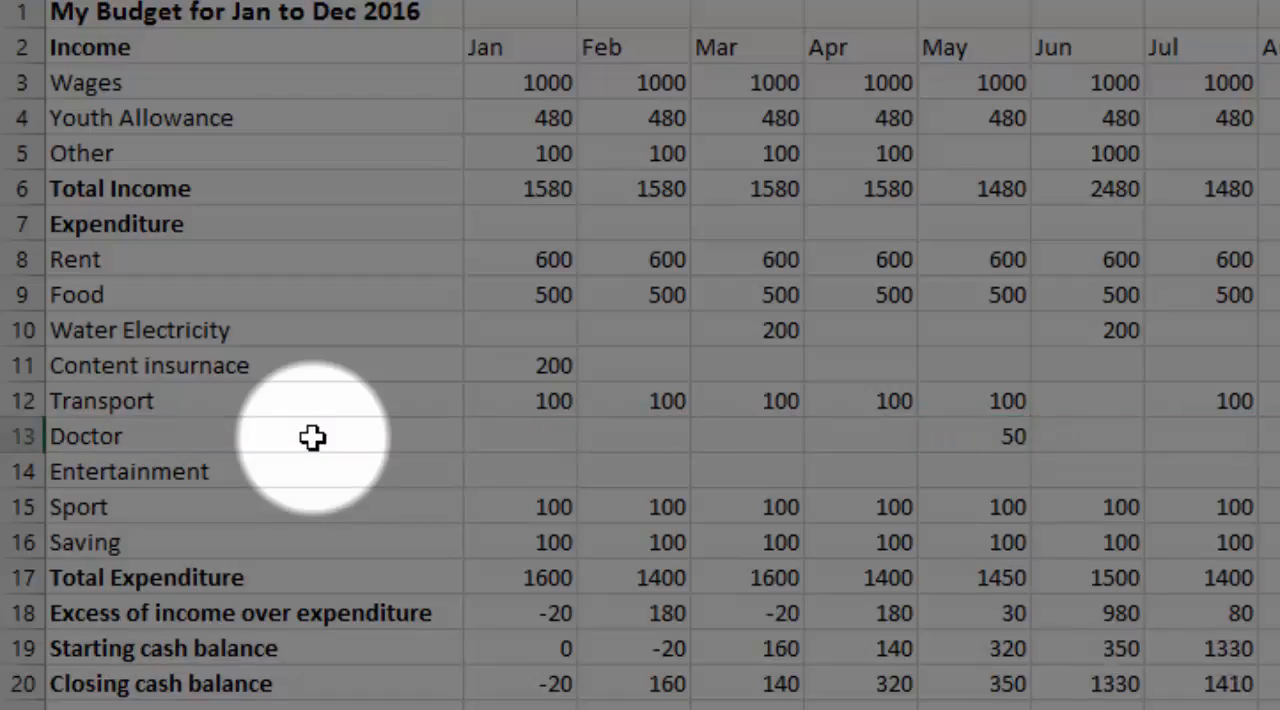
key("Return")
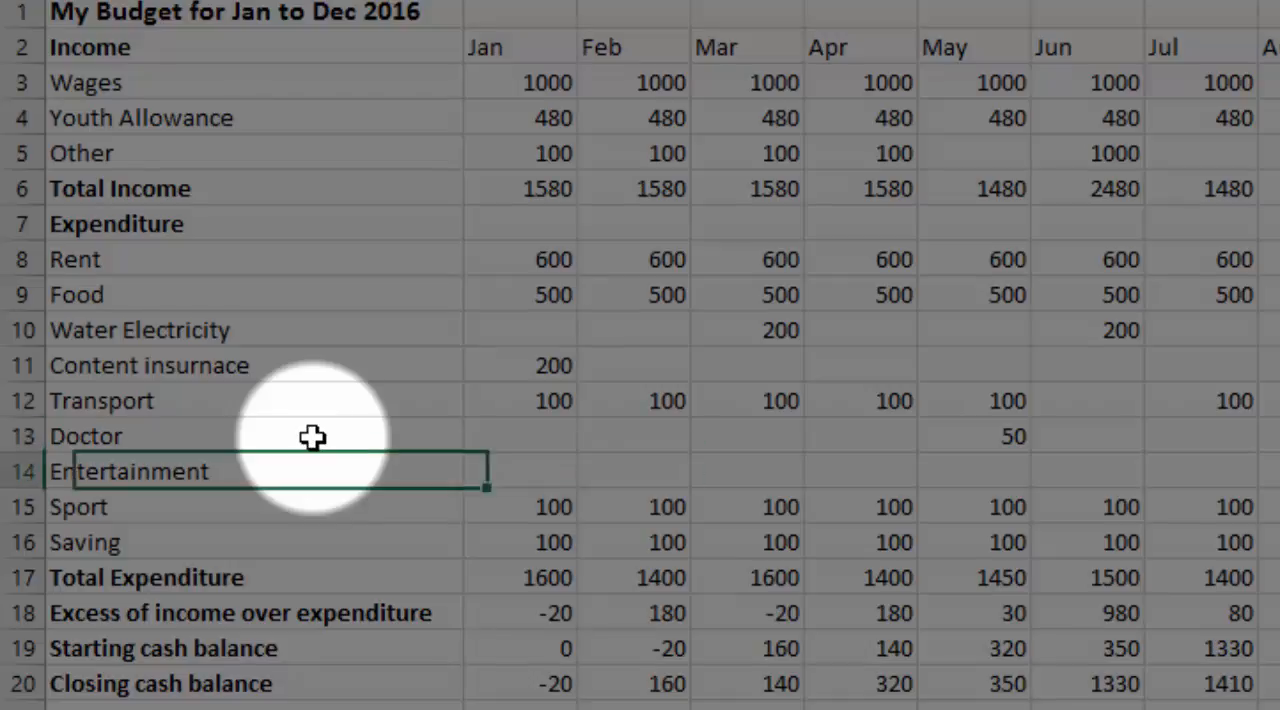
Insert a row above Entertainment and label A14 as "Cgristmas present"
right_click(27, 484)
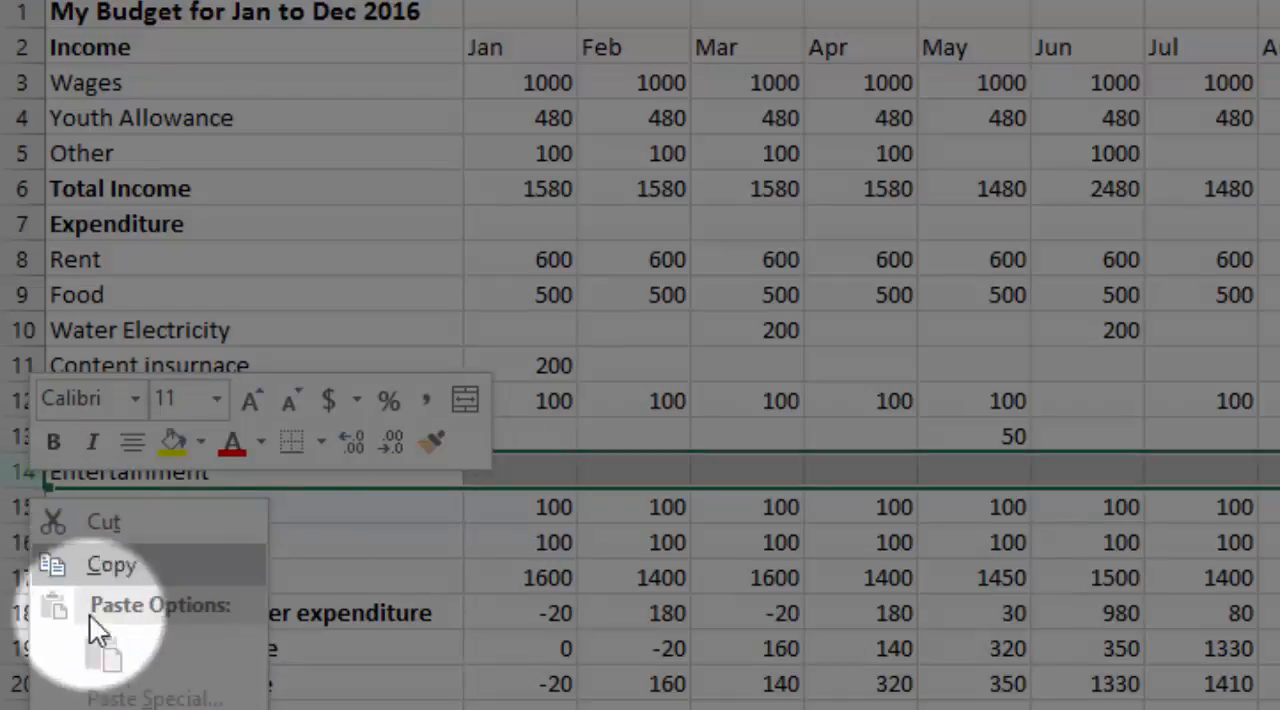
left_click(150, 705)
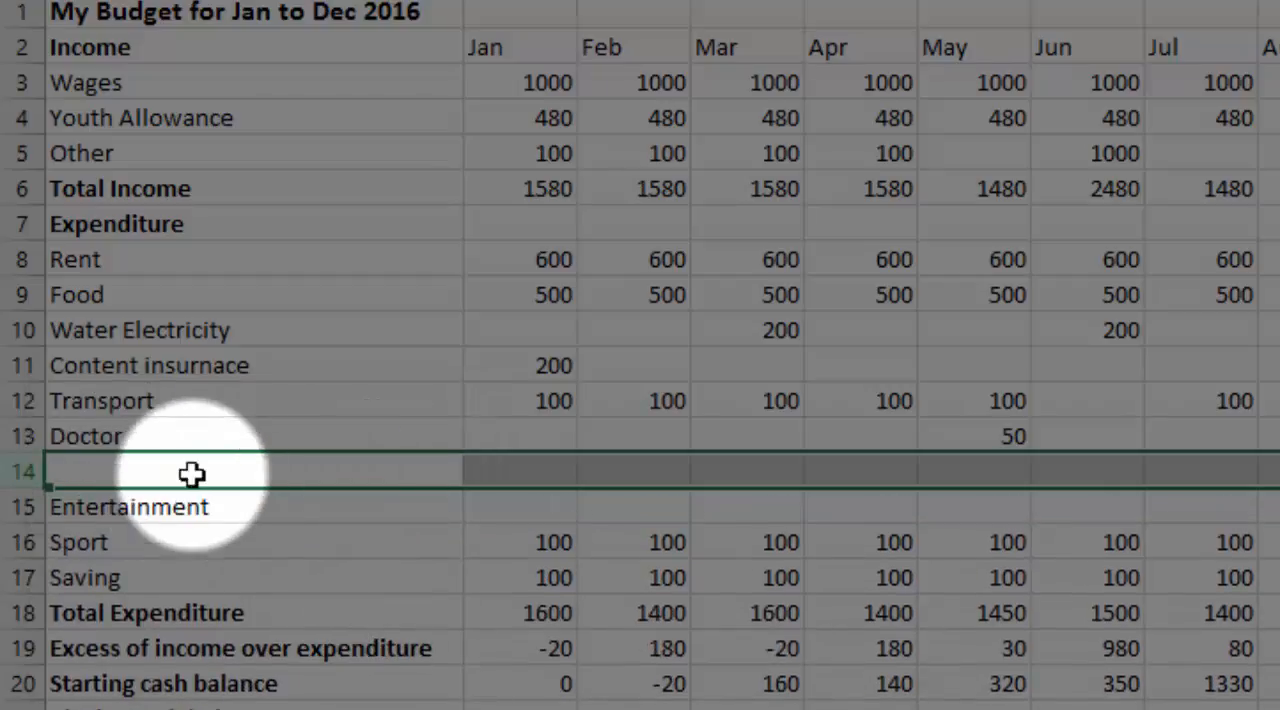
left_click(192, 473)
type("Z")
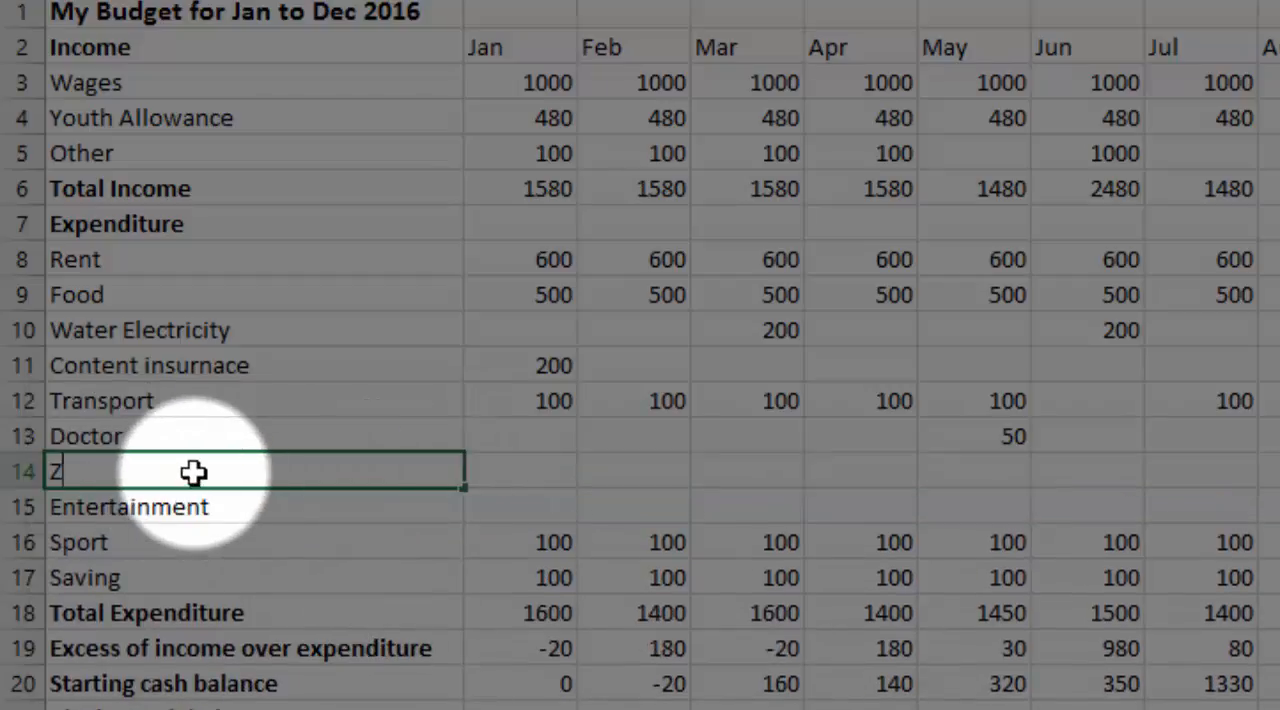
key("BackSpace")
type("Cgris")
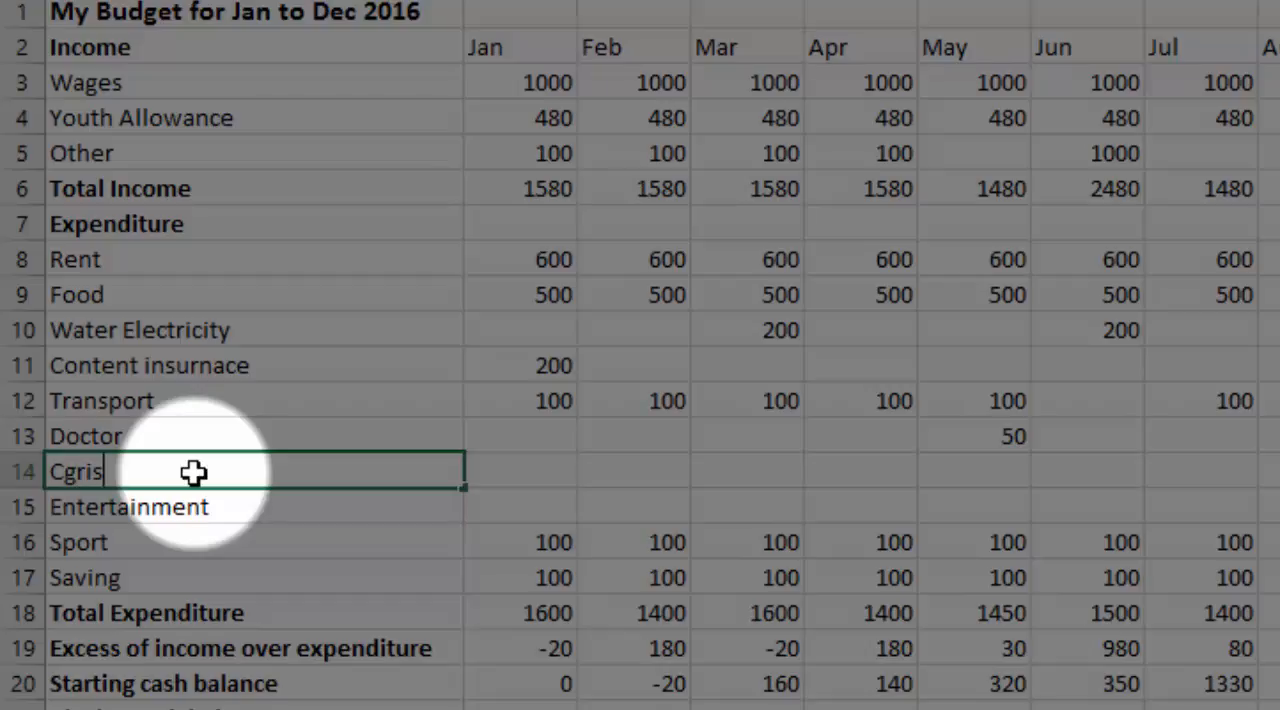
type("tmas prese")
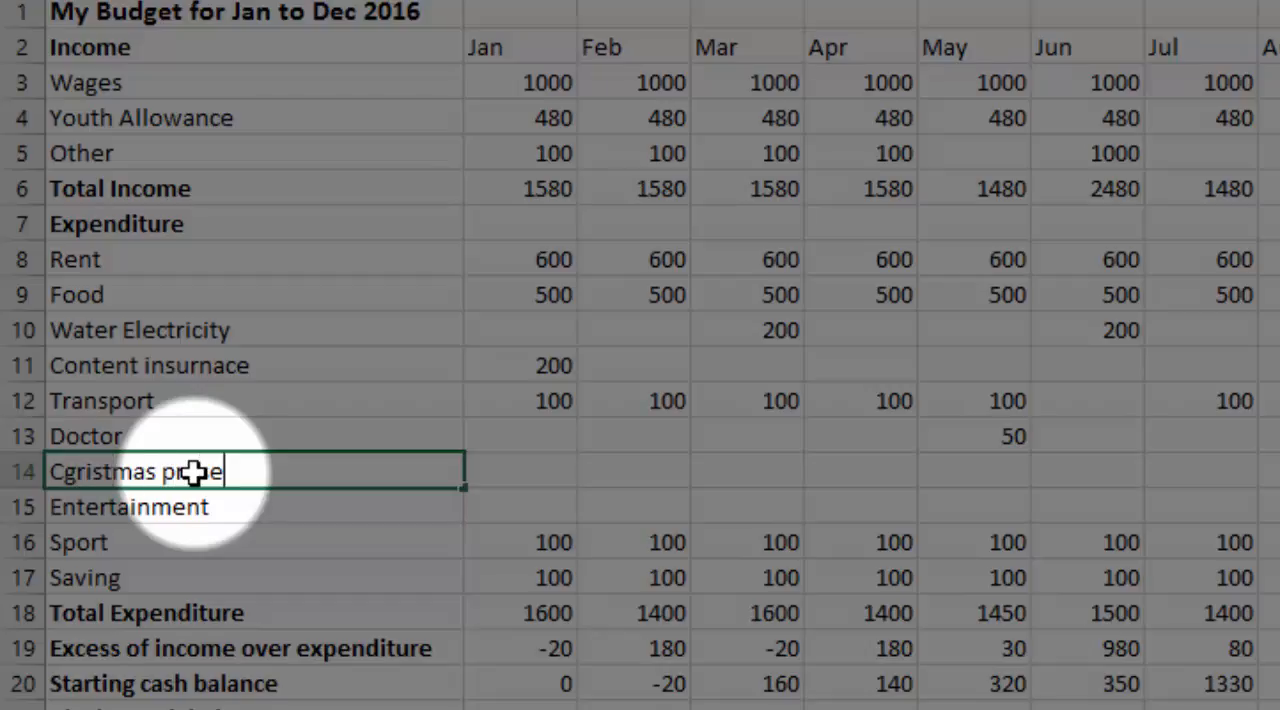
type("nt")
key("Tab")
key("Tab")
key("Tab")
key("Tab")
key("Tab")
key("Tab")
key("Tab")
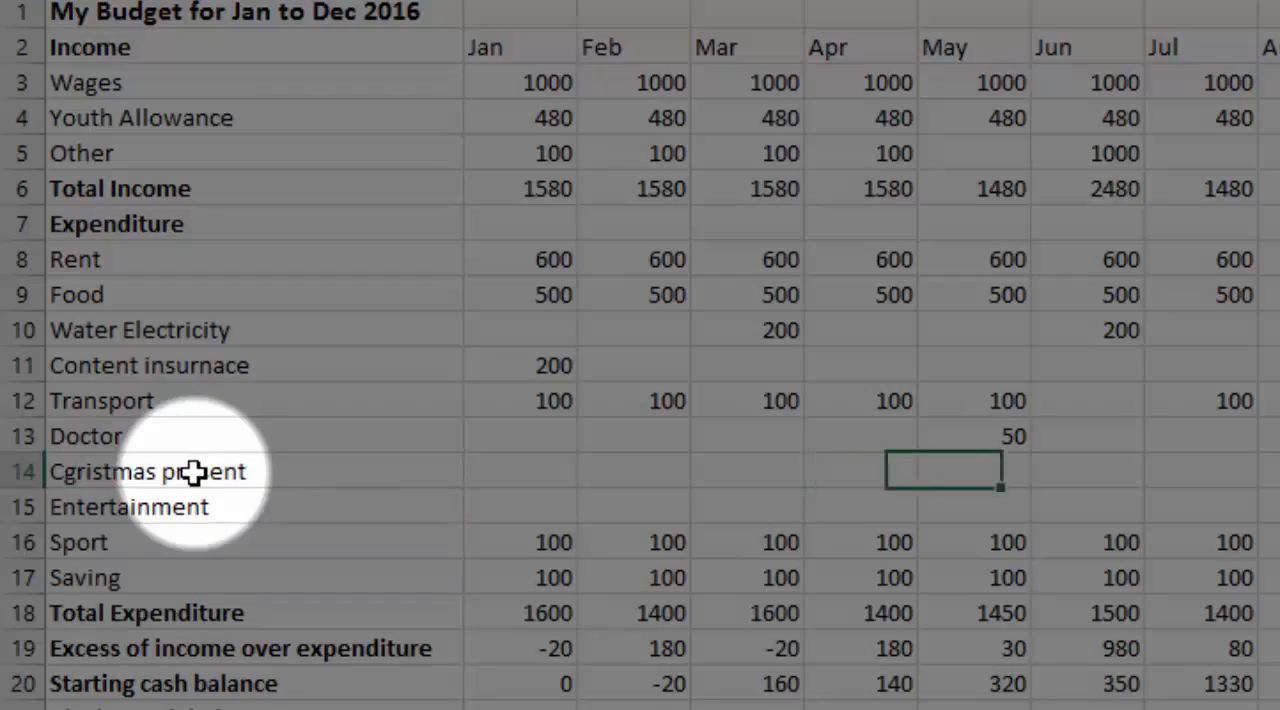
key("Tab")
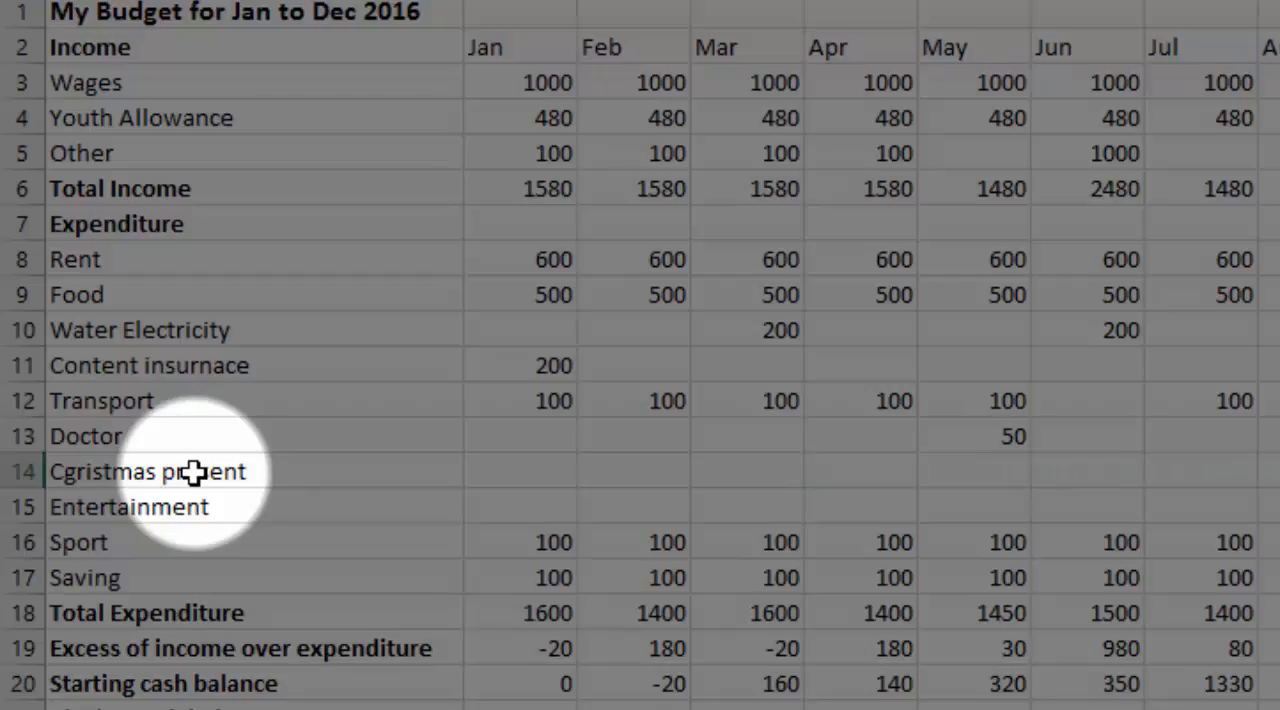
key("Return")
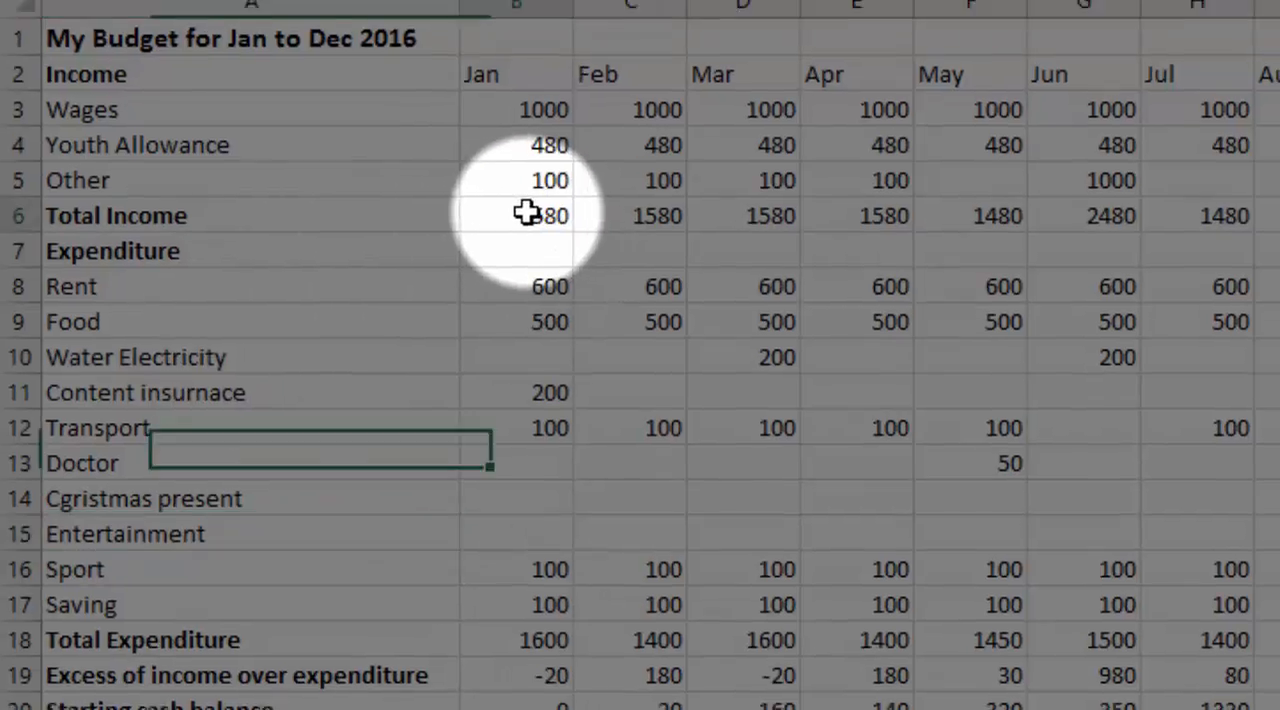
Review the formulas behind January's total income, total expenditure, excess and closing balance, and February's starting and closing cash balances
left_click(530, 188)
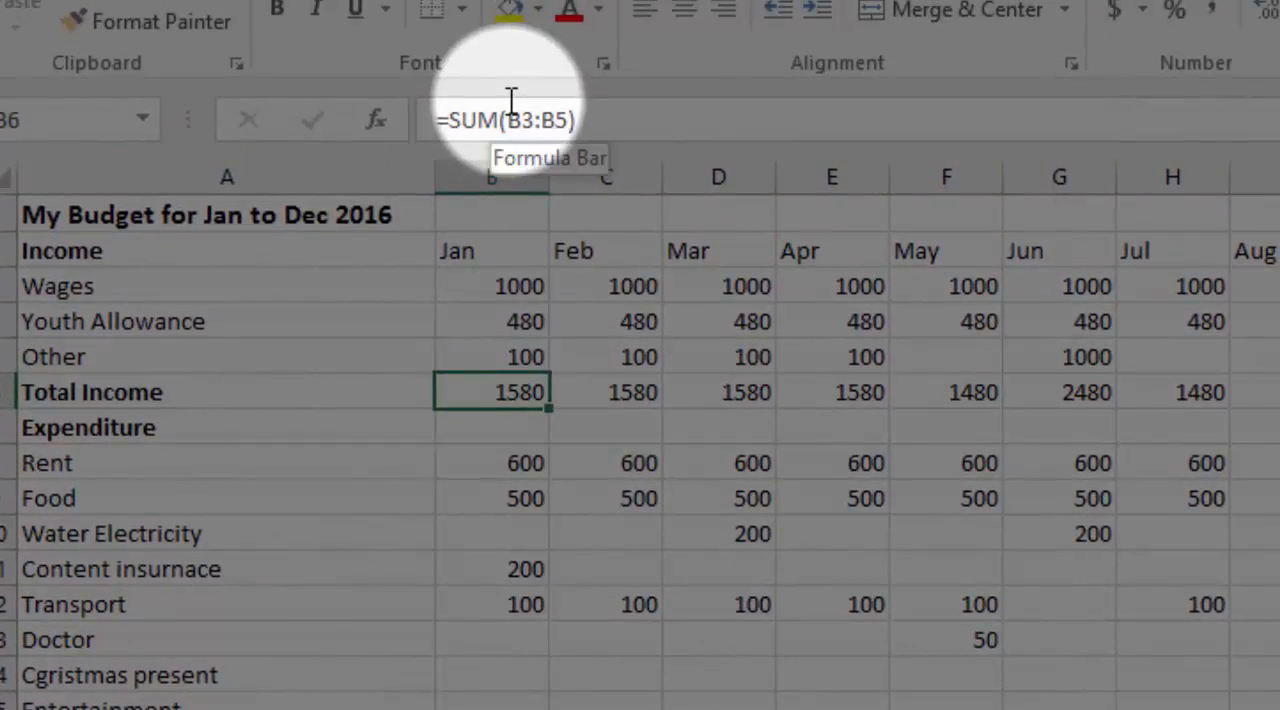
left_click(536, 709)
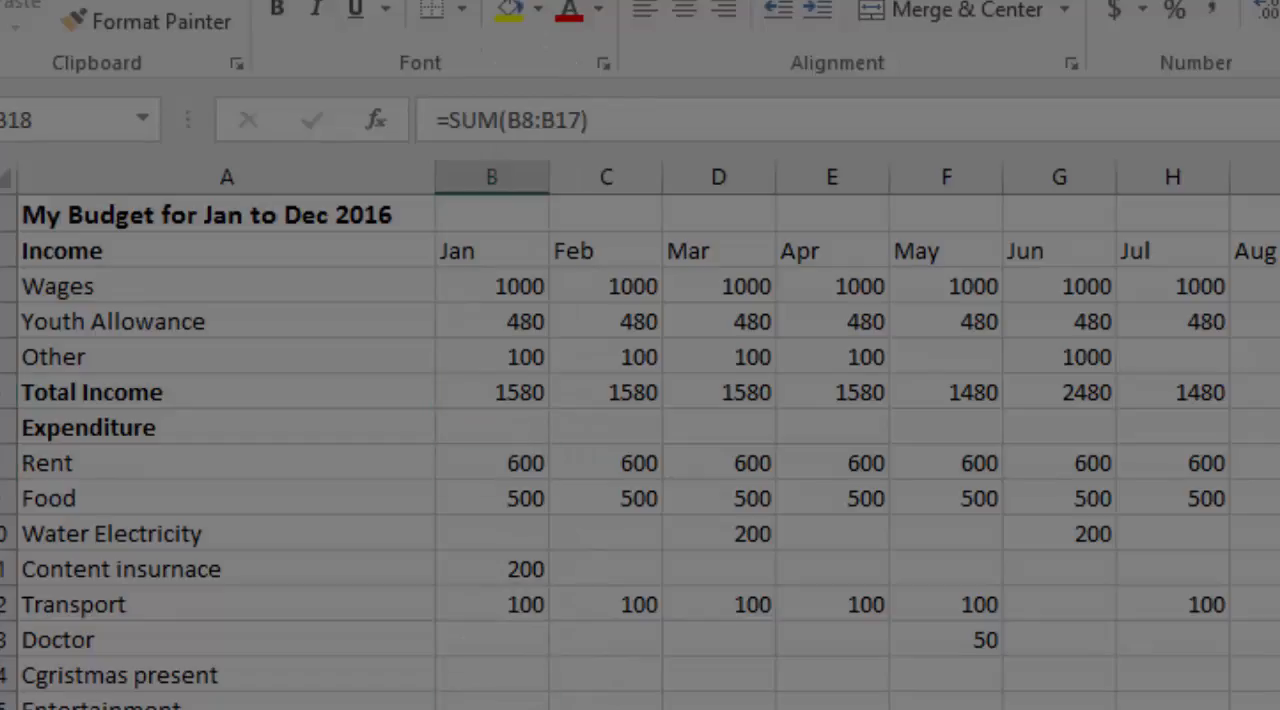
left_click(530, 577)
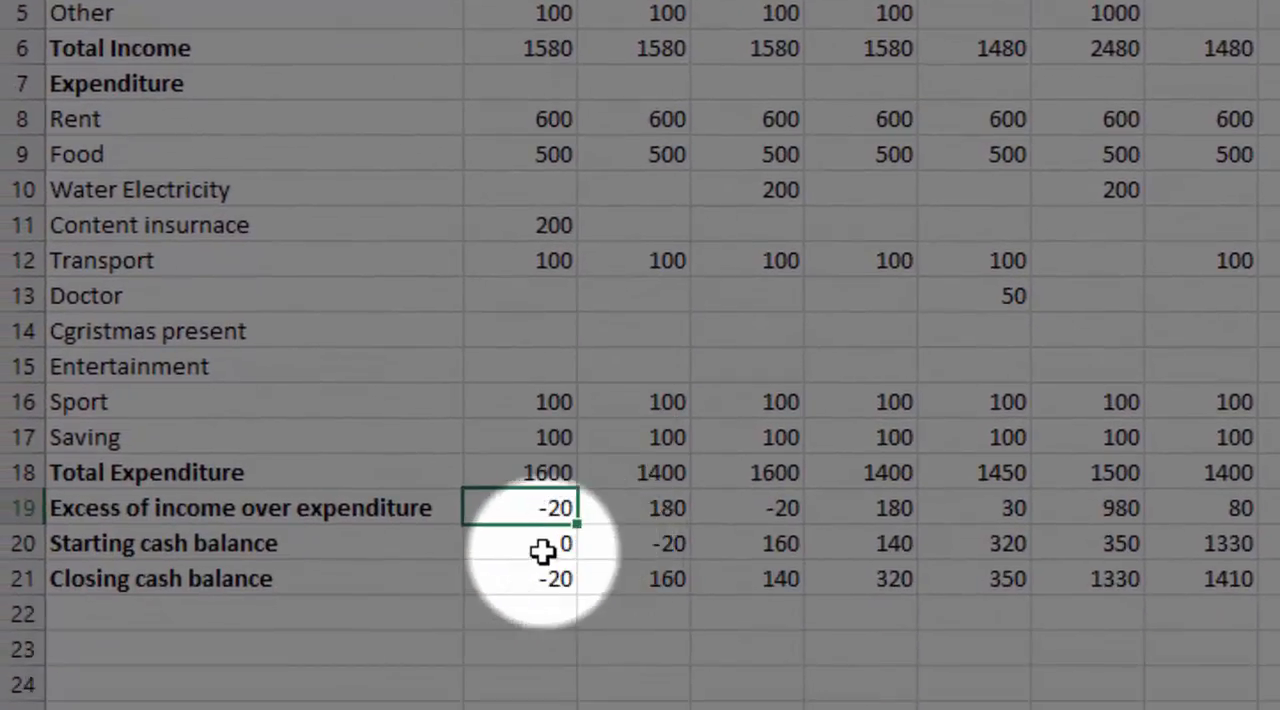
left_click(560, 583)
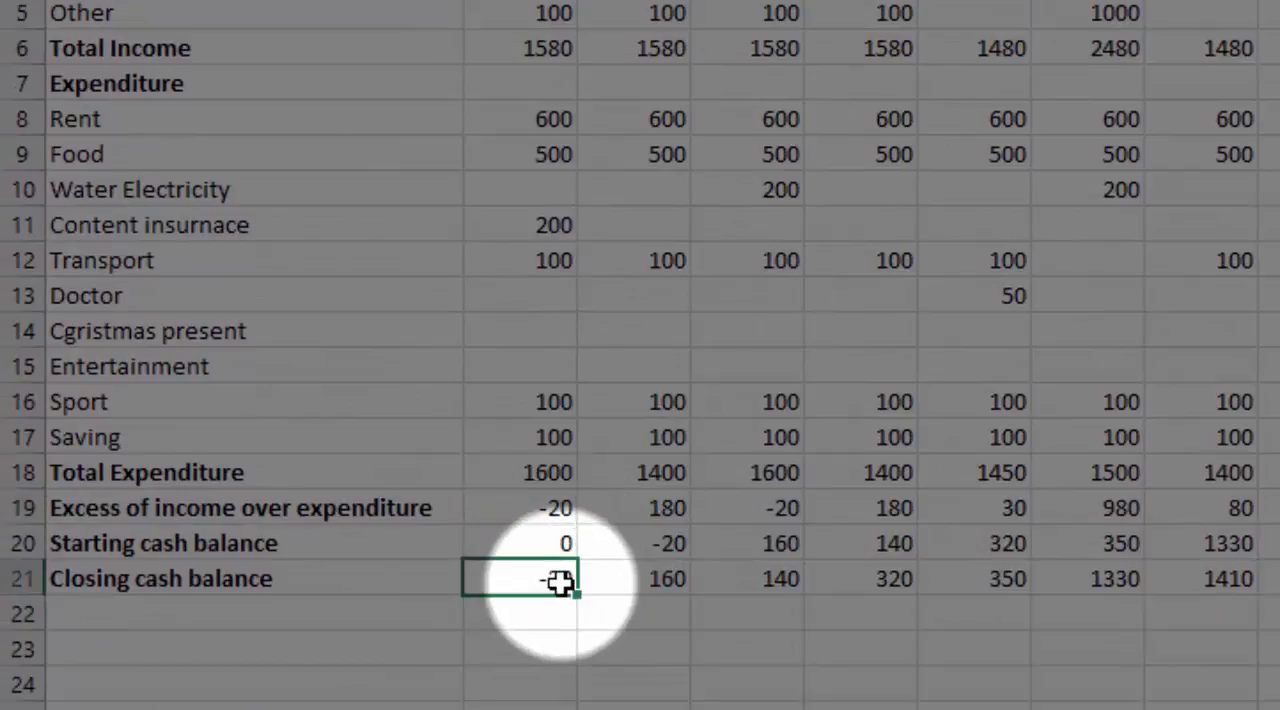
left_click(671, 543)
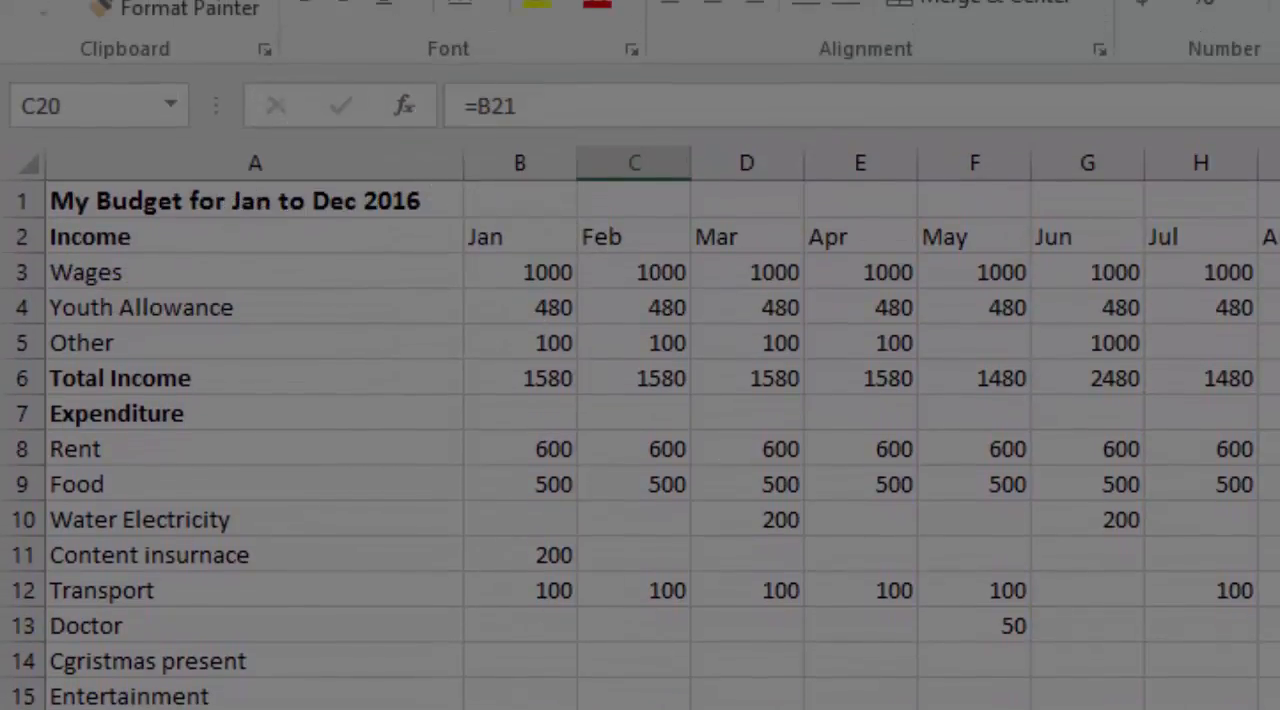
left_click(661, 709)
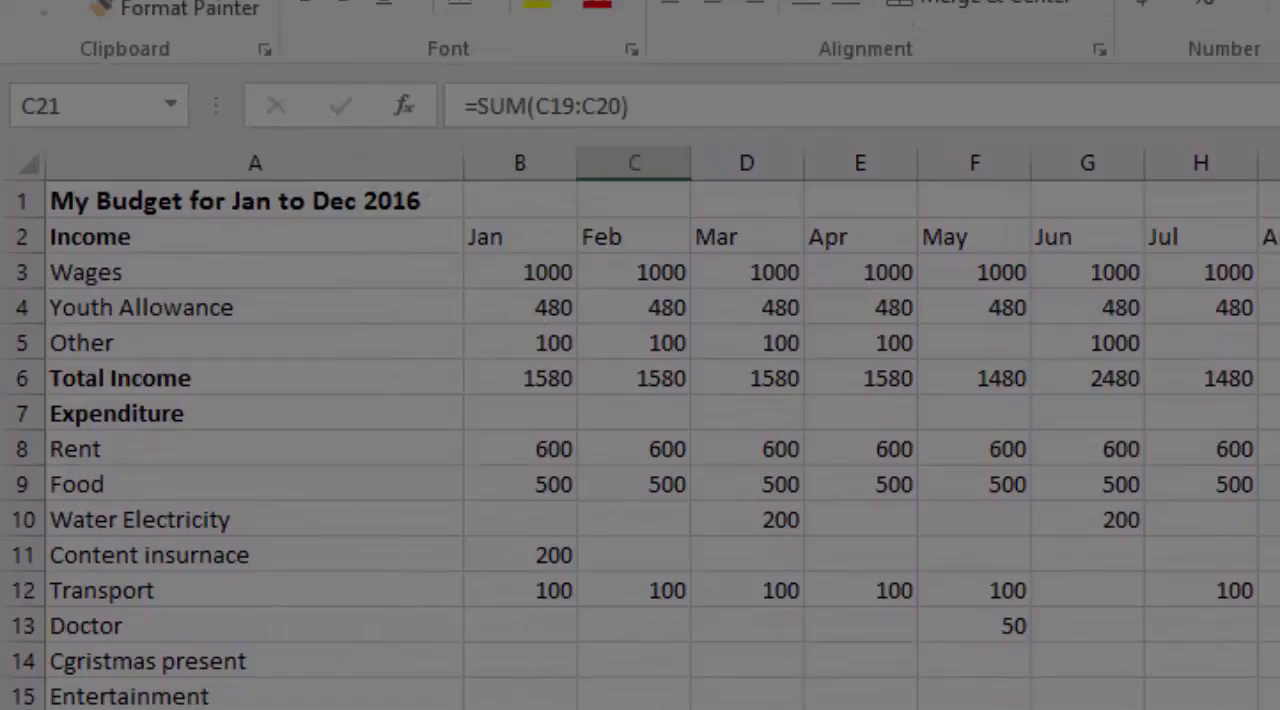